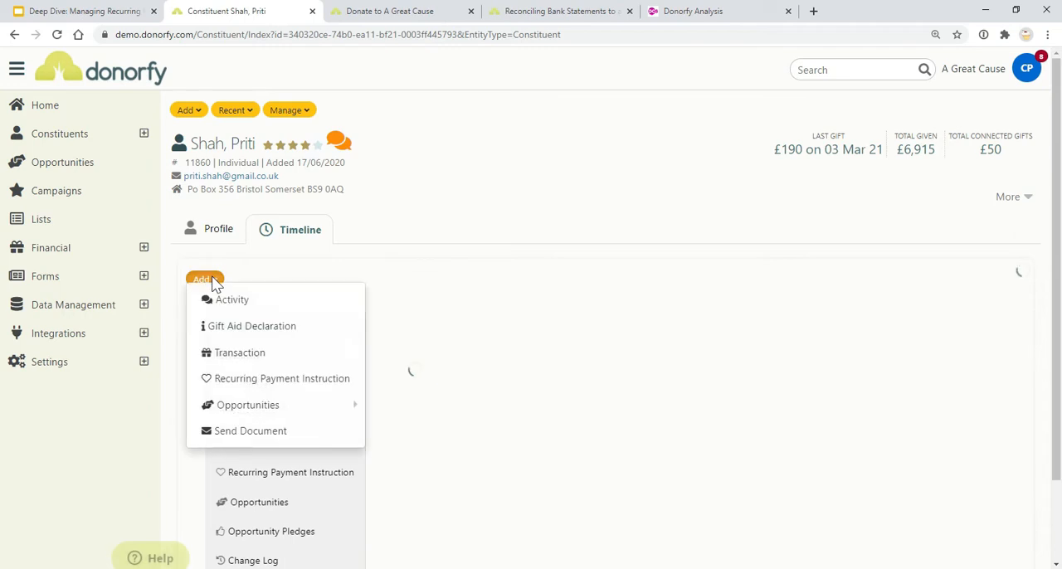
Start a recurring payment instruction for the constituent, keeping the Recurring Donation type and setting the collection method to Standing Order
click(270, 385)
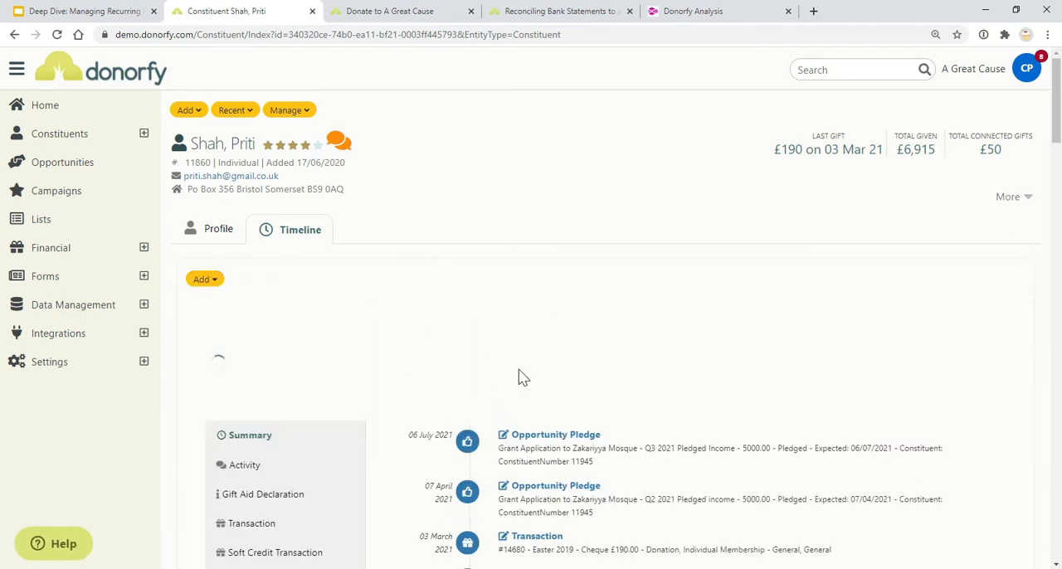
scroll(581, 352, down, 3)
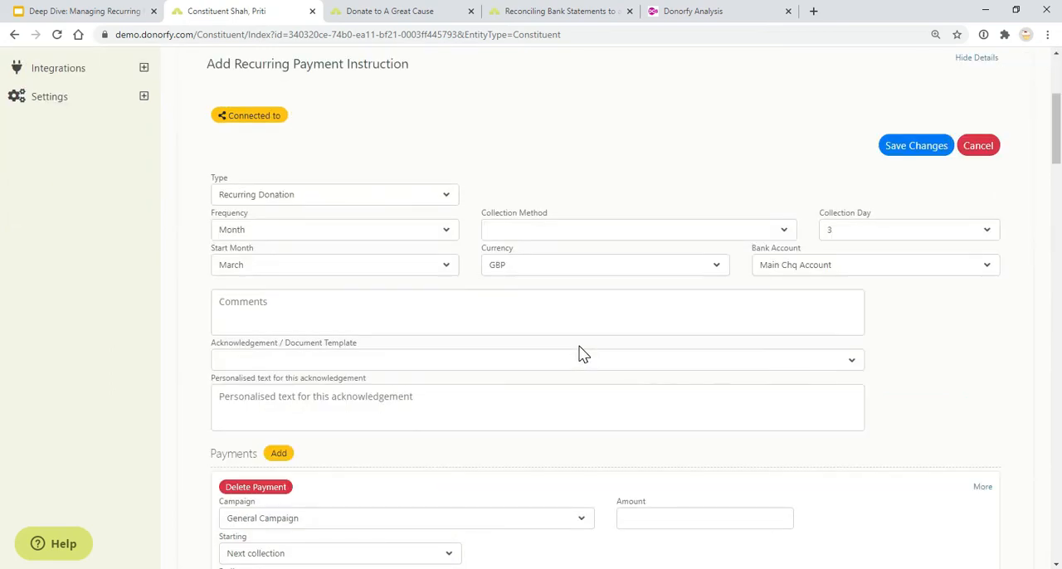
click(448, 199)
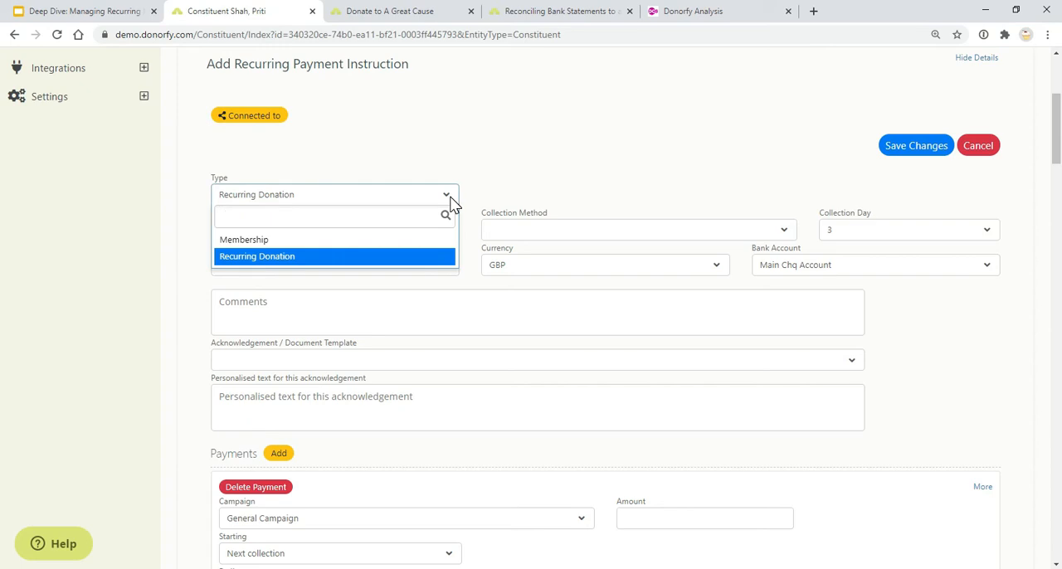
click(531, 184)
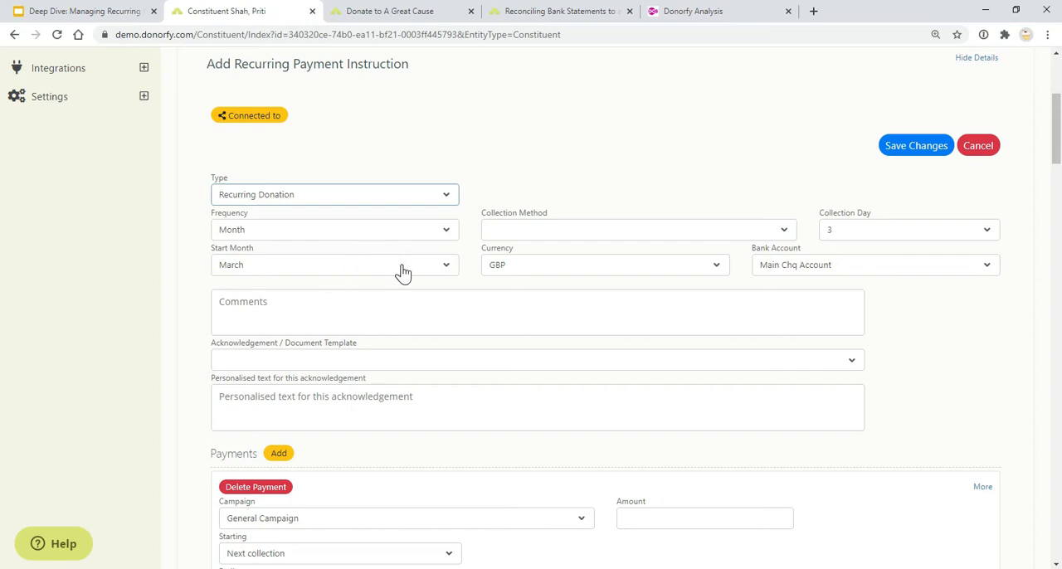
click(597, 237)
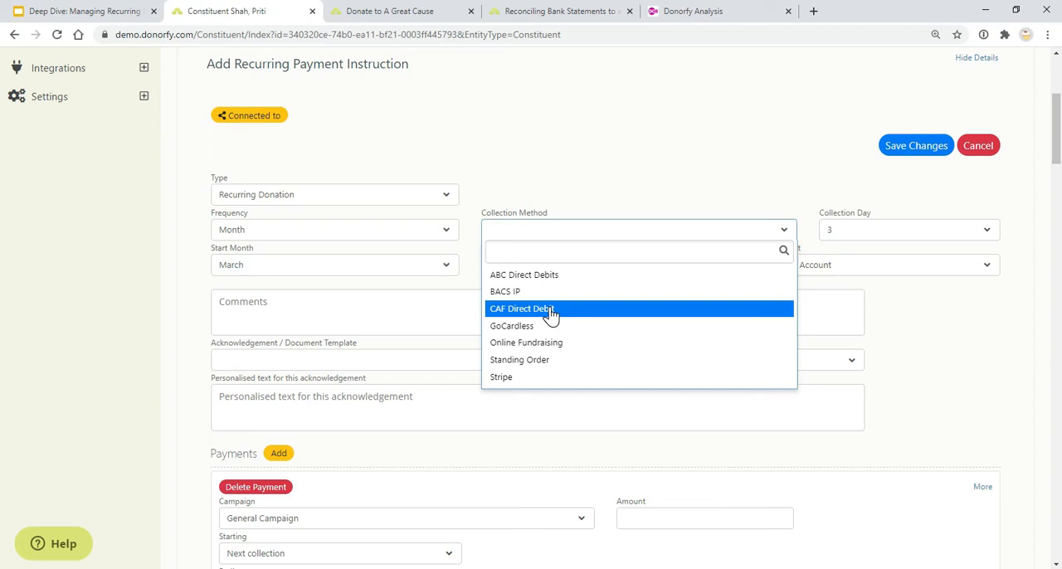
click(633, 208)
click(635, 236)
click(593, 360)
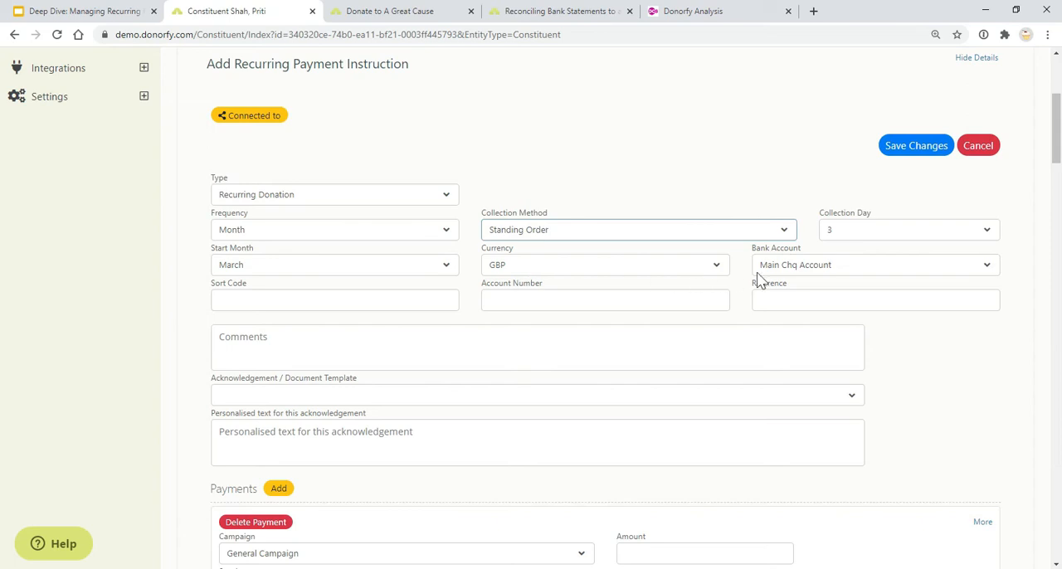
click(798, 299)
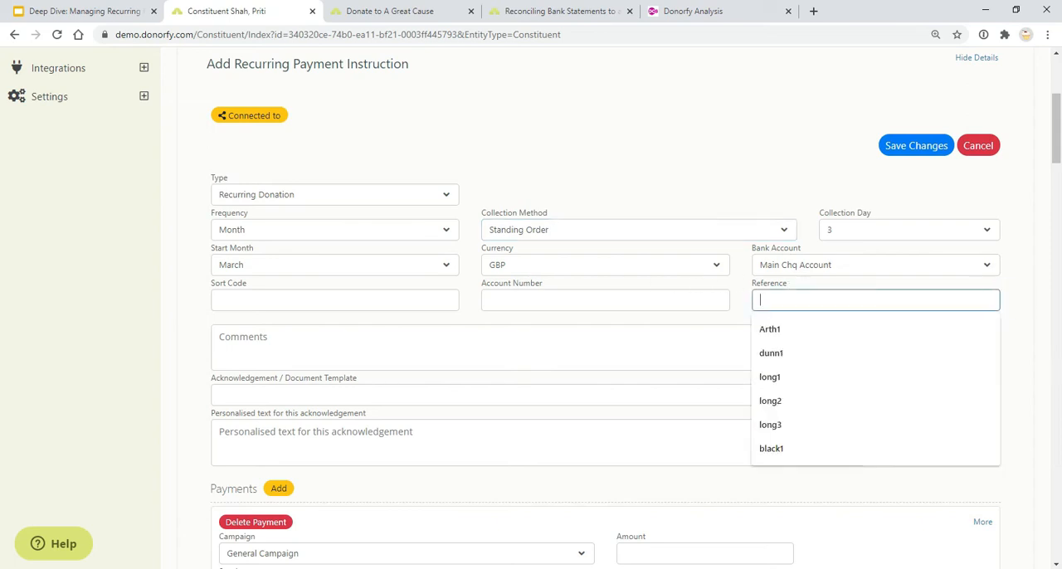
click(735, 318)
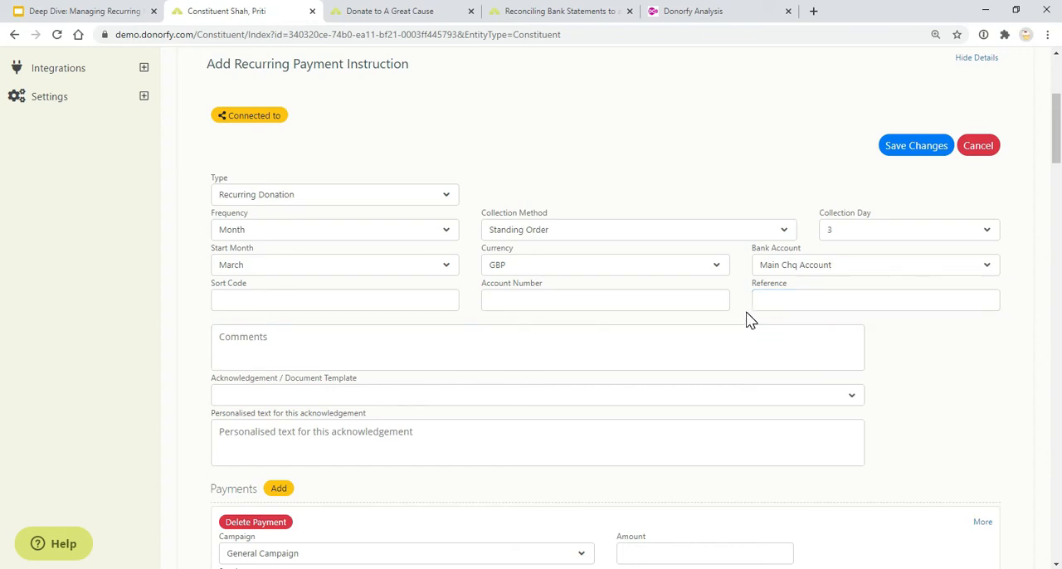
click(758, 302)
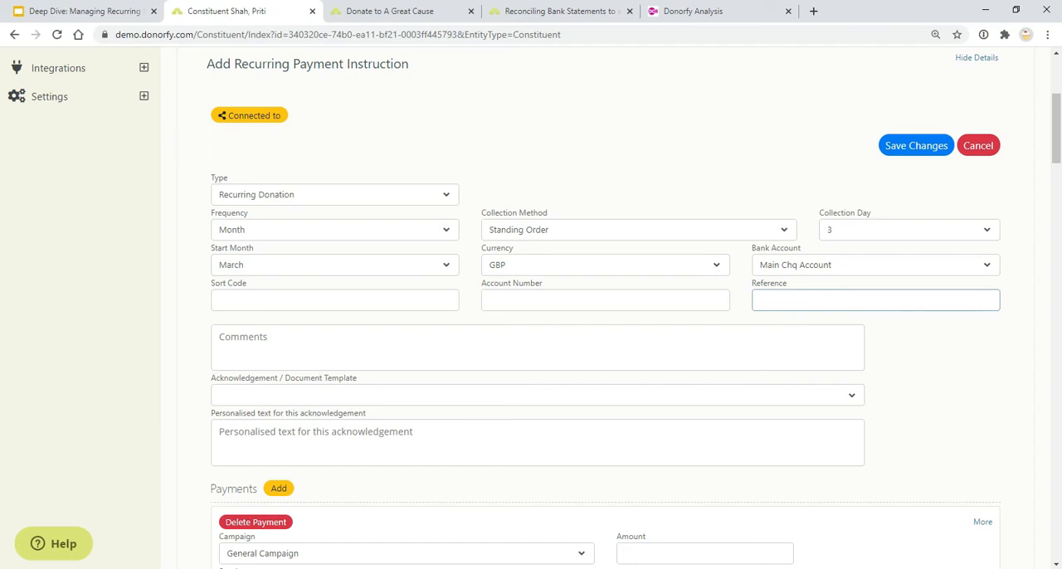
click(489, 132)
click(415, 351)
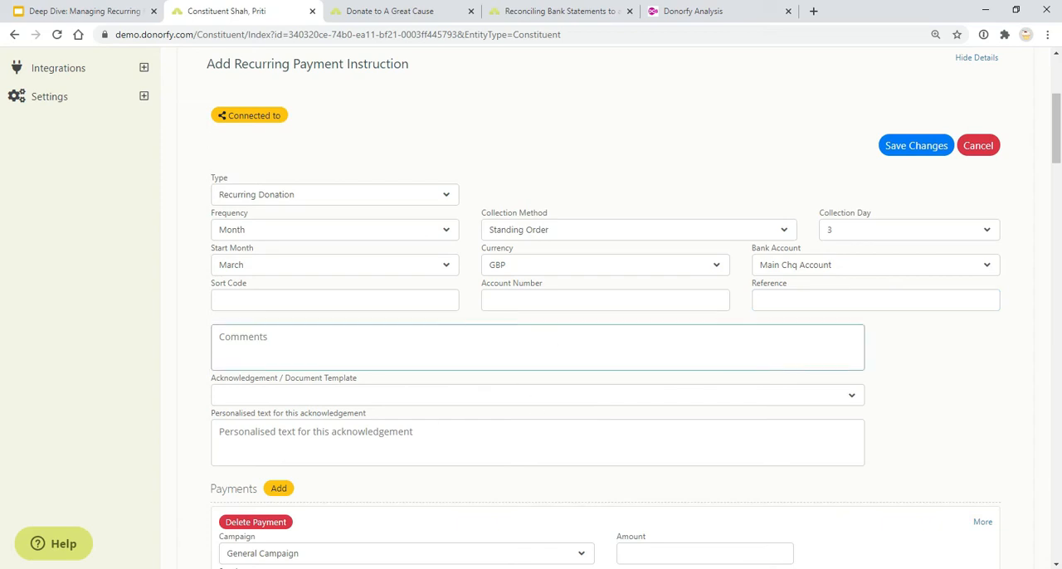
click(625, 336)
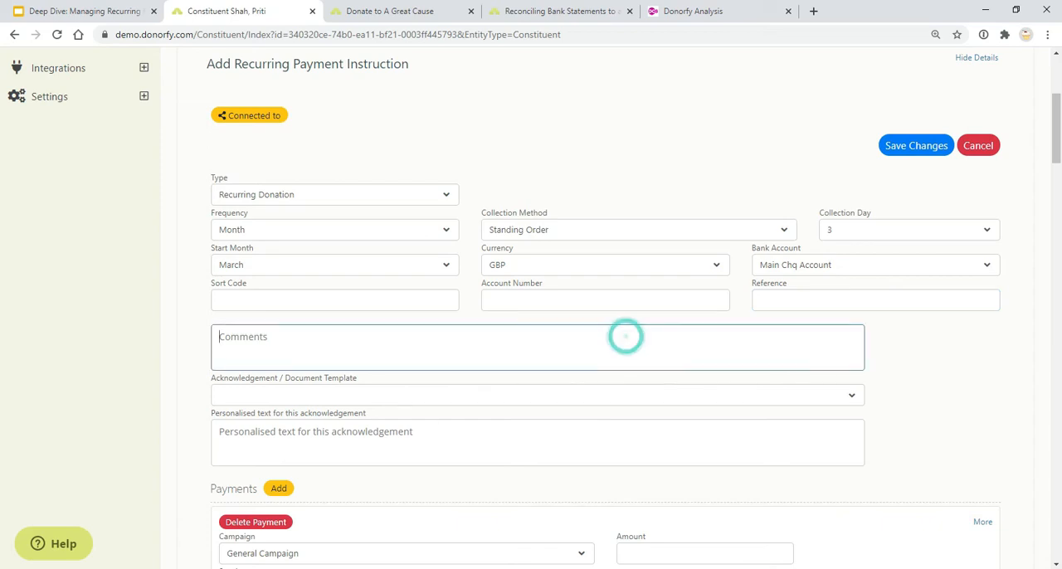
Set the acknowledgement template to DD Sign Up Letter and the General Campaign payment amount to 5
click(413, 393)
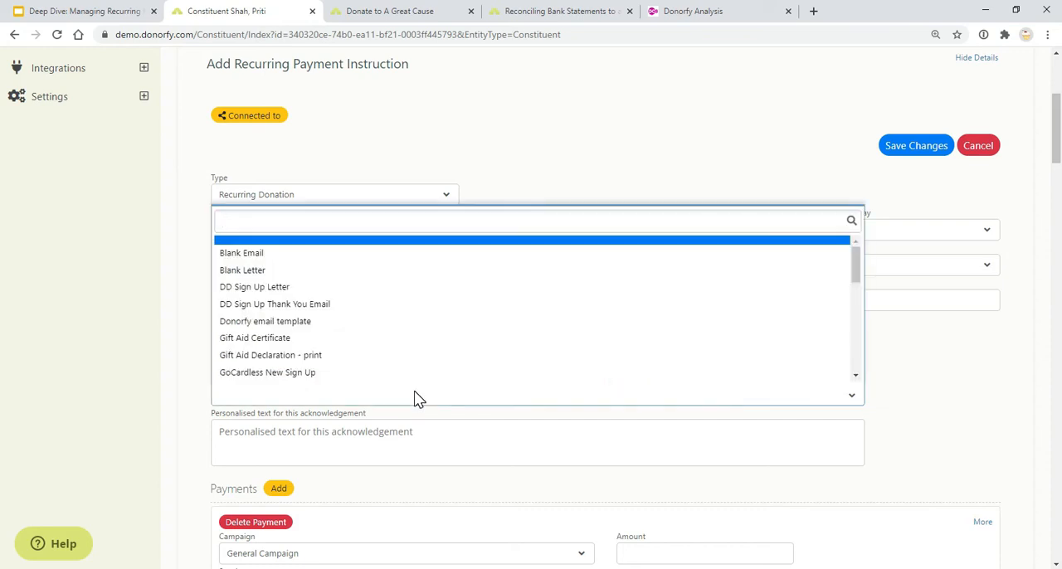
click(365, 292)
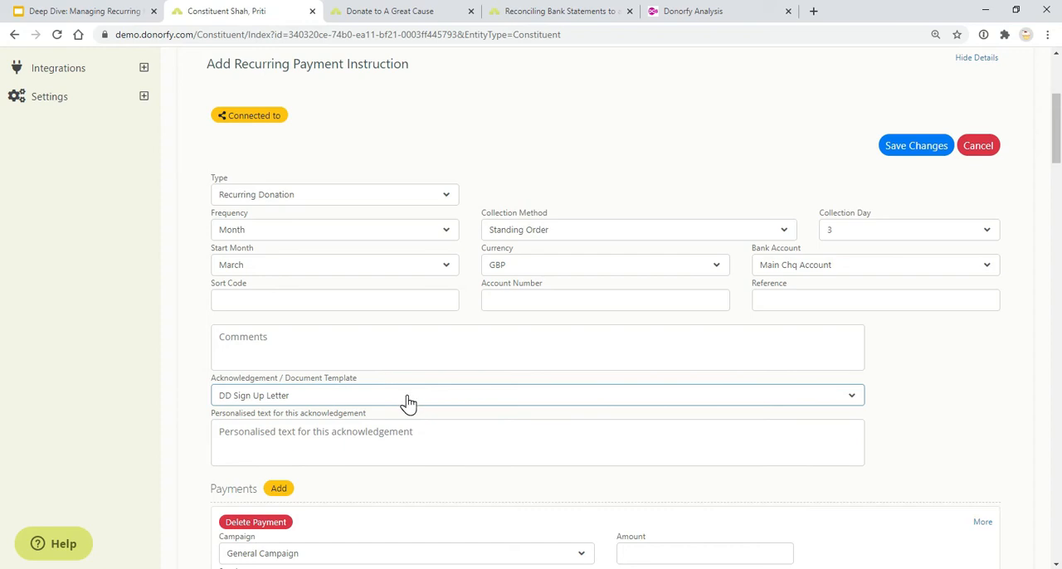
scroll(408, 403, down, 3)
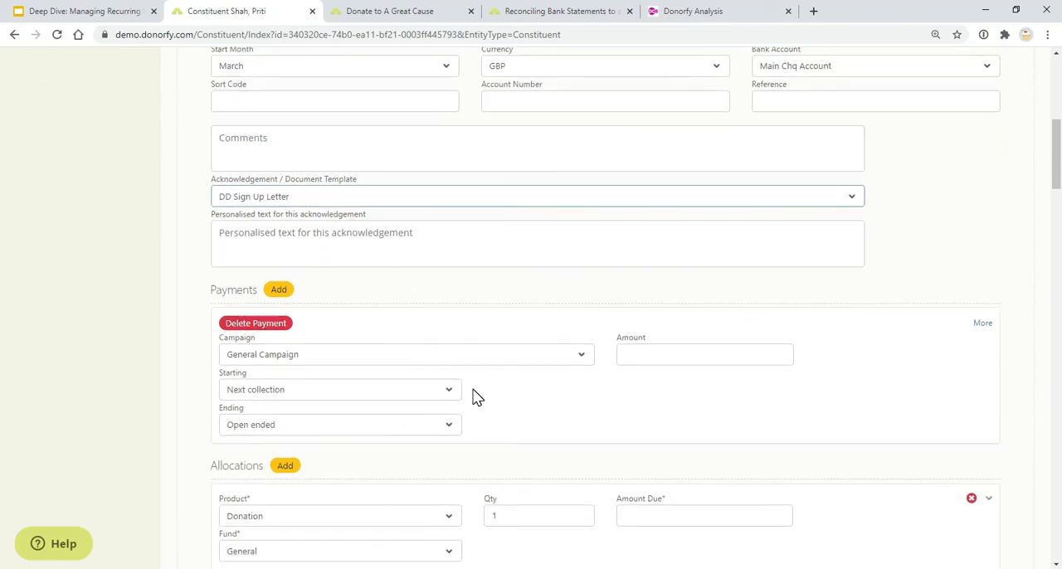
click(705, 355)
text(5)
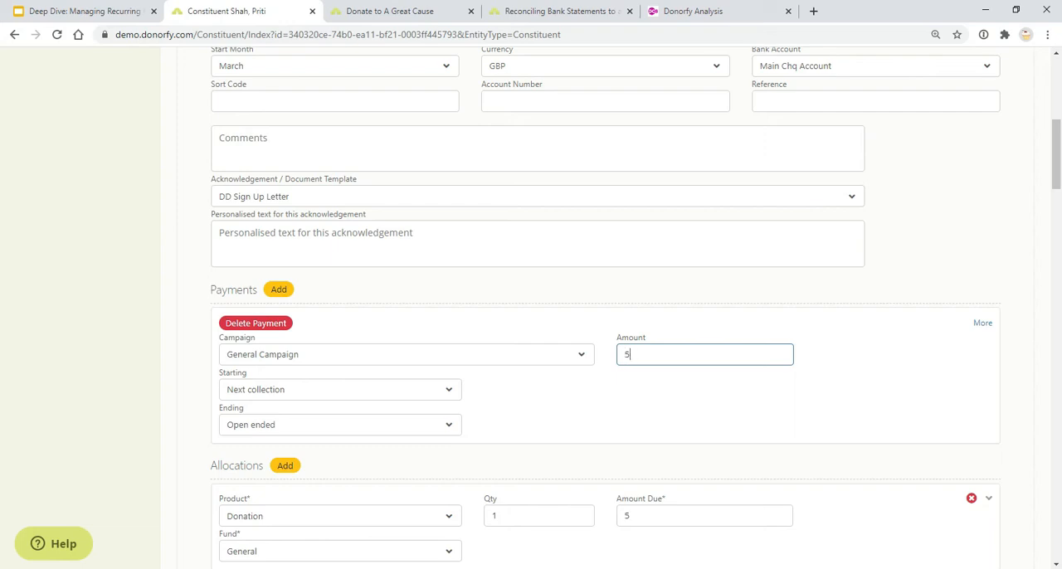
Keep the payment starting at Next collection and Open ended, and save the recurring payment instruction
click(419, 389)
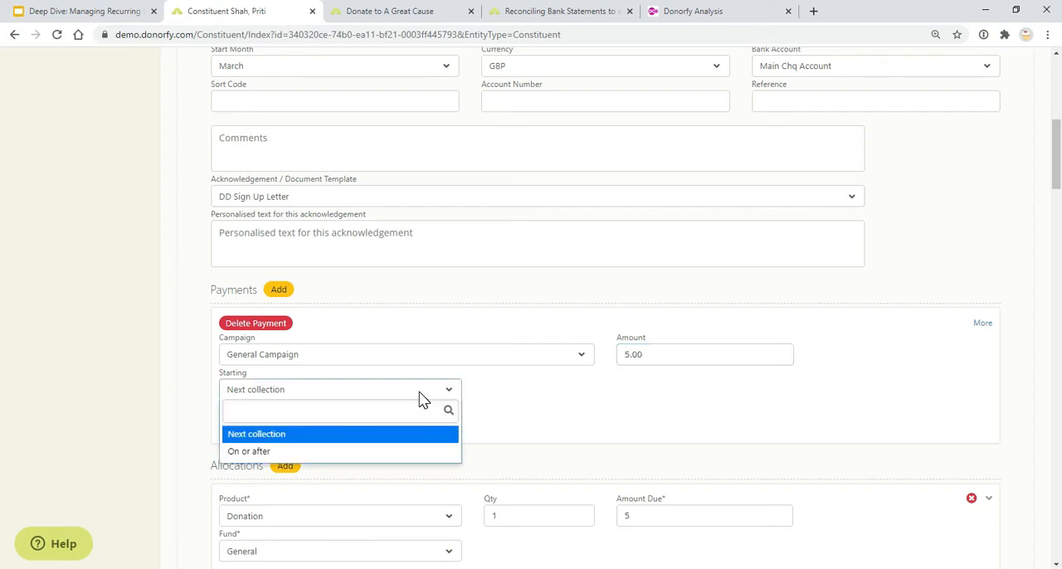
click(429, 427)
click(427, 425)
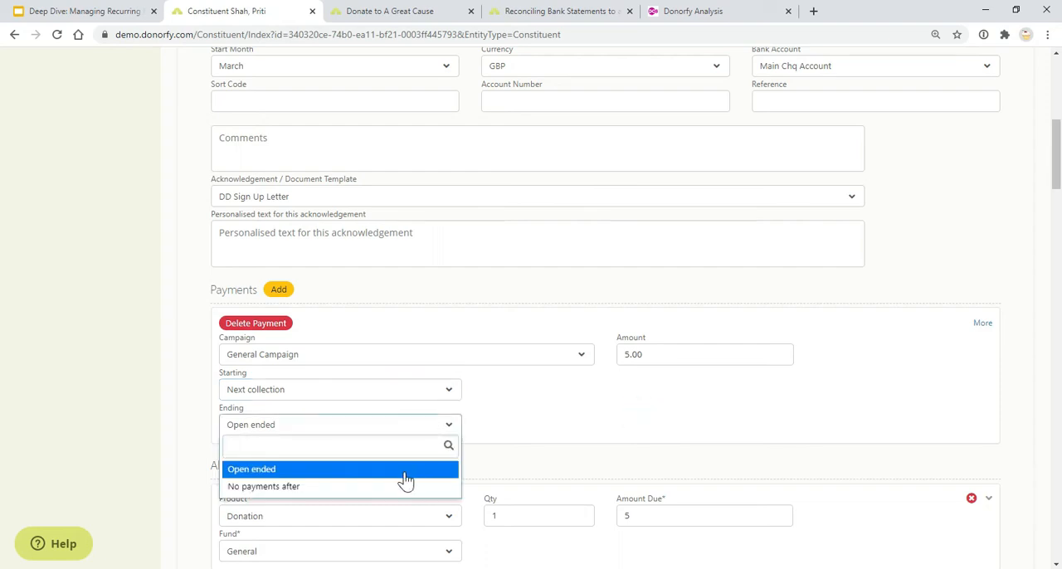
click(588, 450)
scroll(592, 397, down, 2)
click(572, 382)
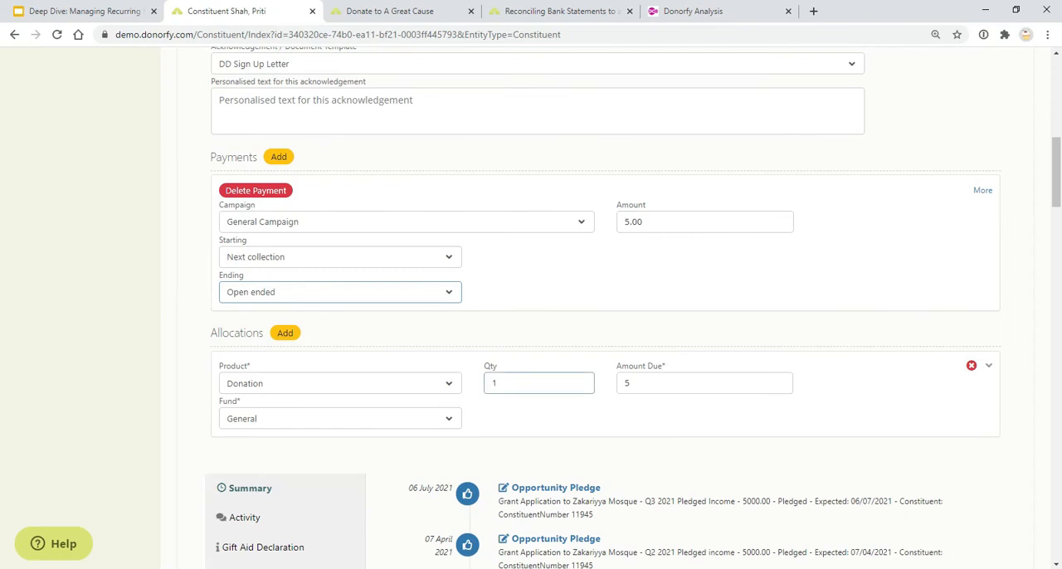
click(569, 402)
scroll(591, 375, up, 6)
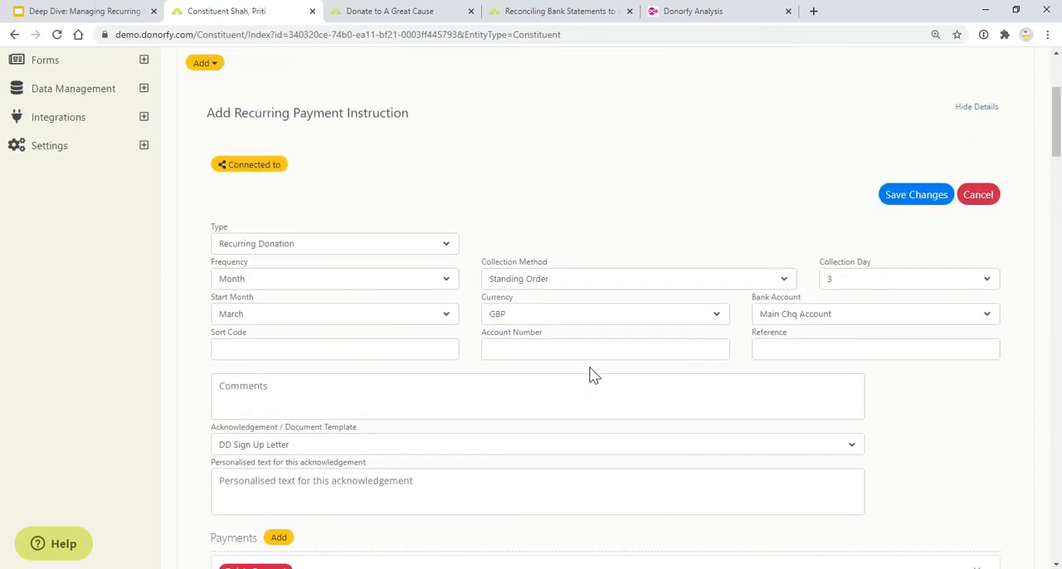
click(916, 213)
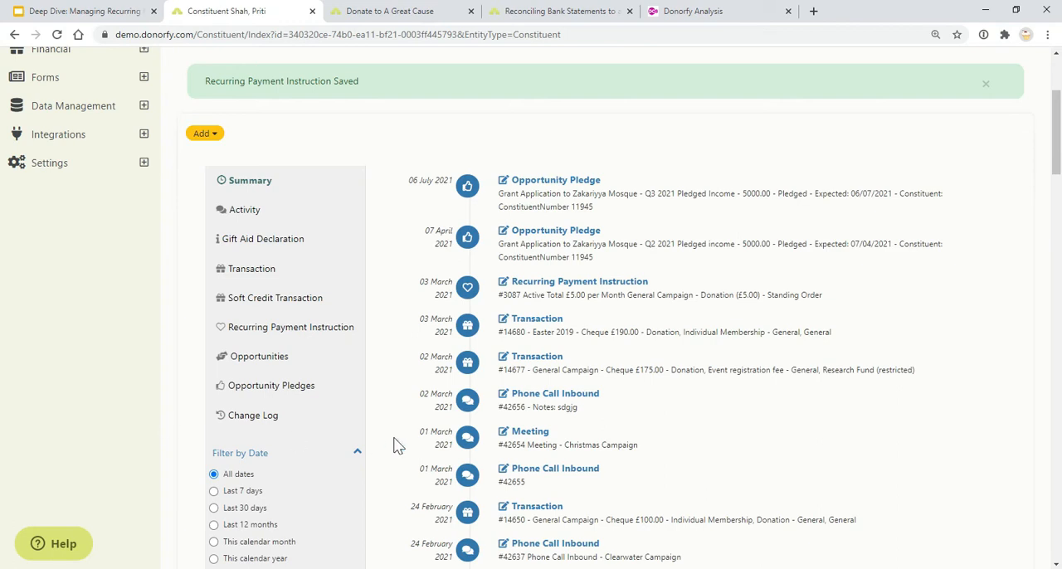
Open the saved Recurring Payment Instruction from the timeline and view its Upgrade form, dismissing it without applying an upgrade
click(564, 286)
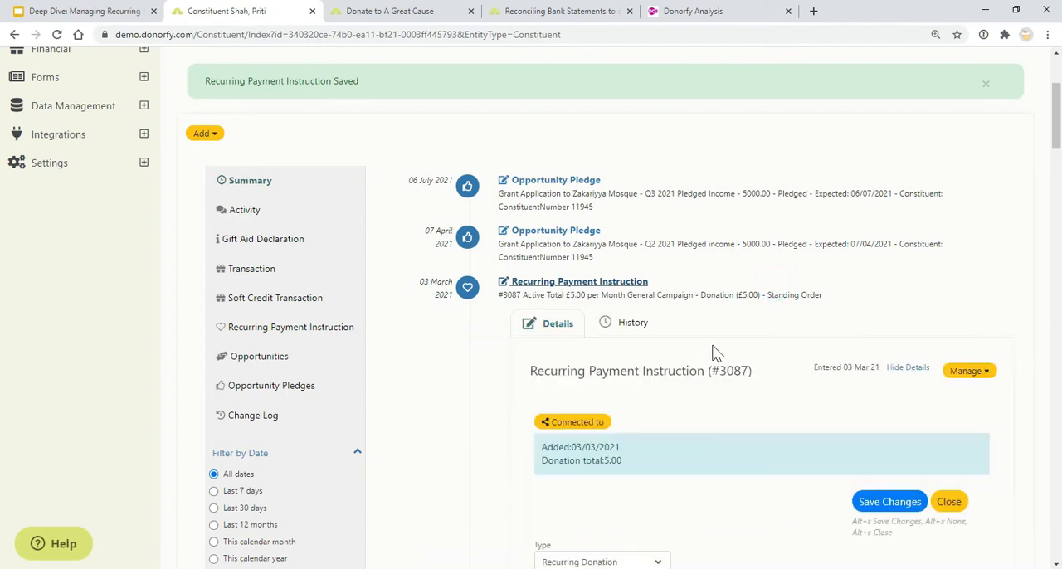
scroll(776, 325, down, 2)
click(969, 238)
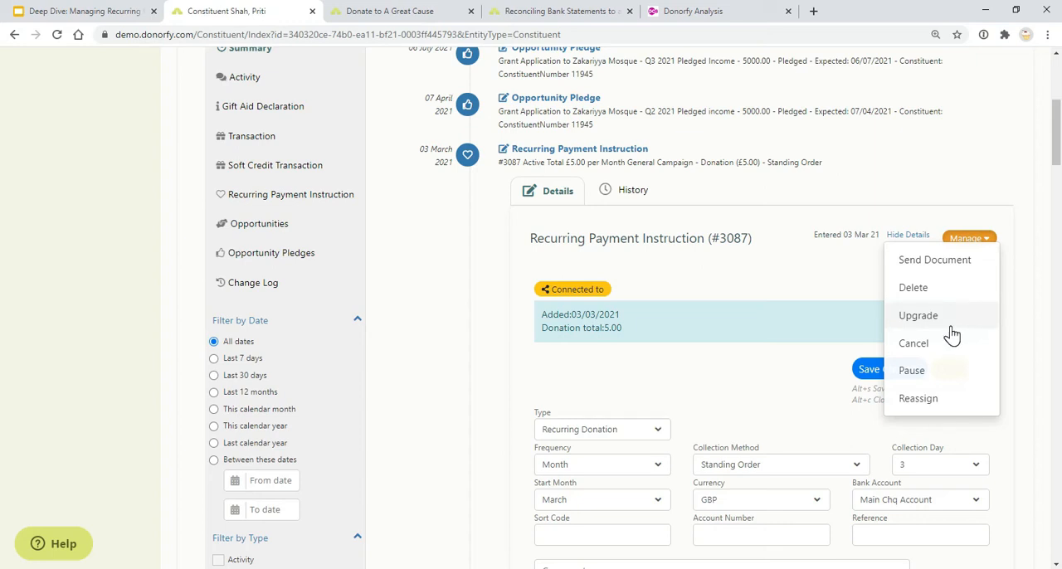
click(933, 316)
scroll(675, 433, down, 2)
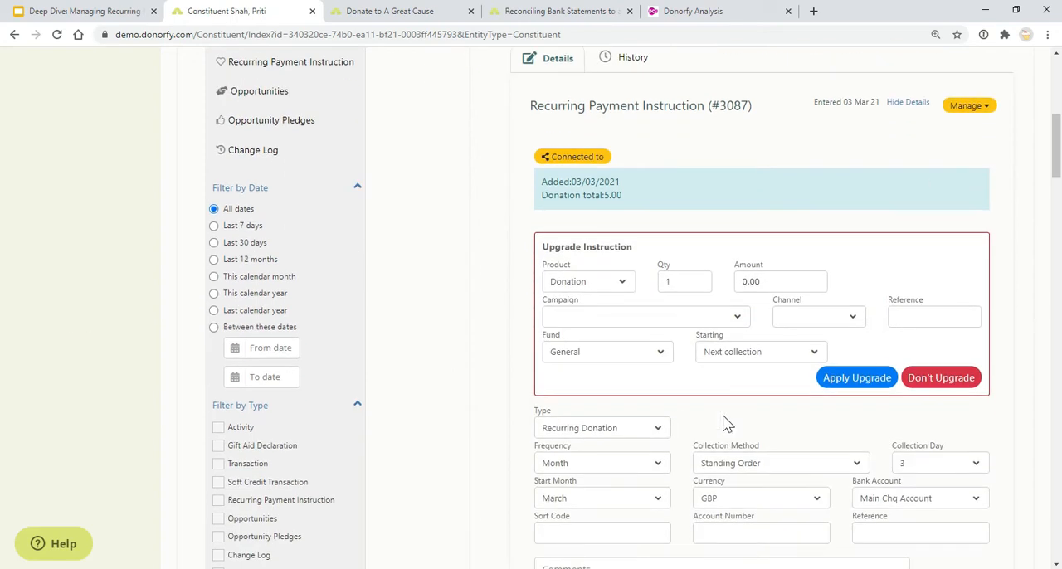
click(927, 378)
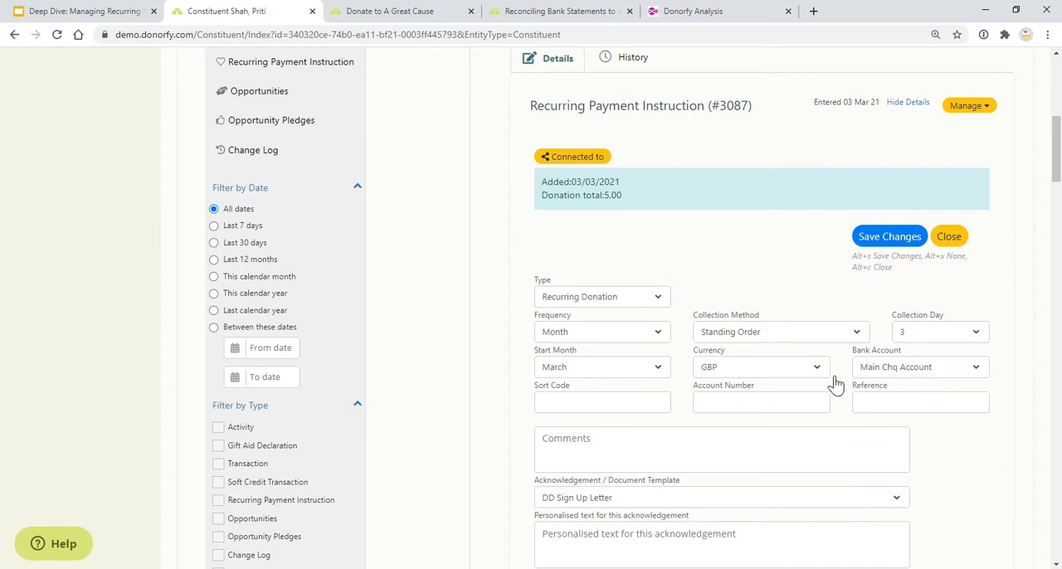
Review the instruction's collection details, payments and allocations, and close it to return to the timeline
scroll(756, 403, down, 2)
scroll(751, 408, down, 2)
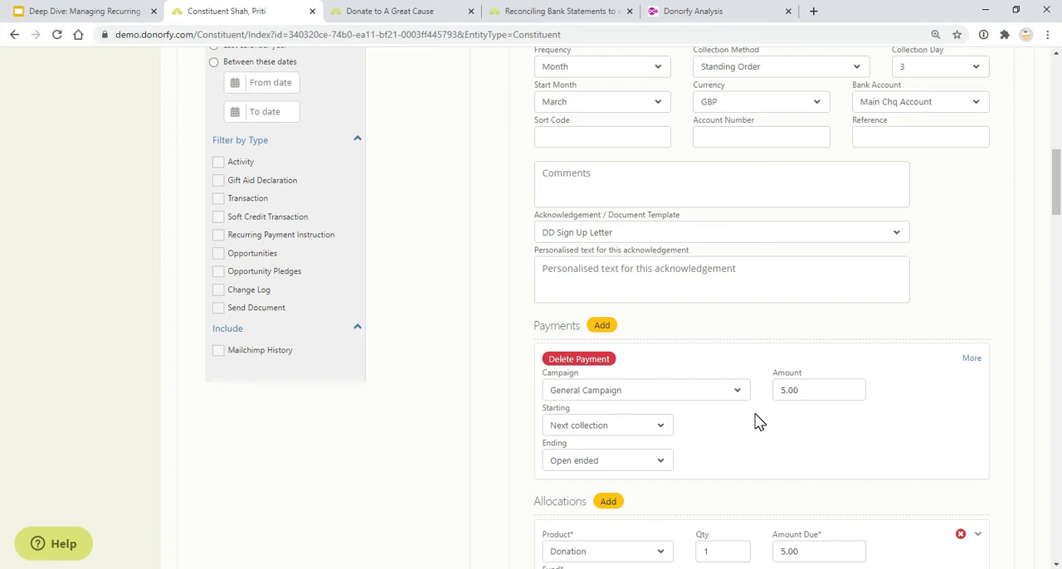
scroll(756, 421, up, 6)
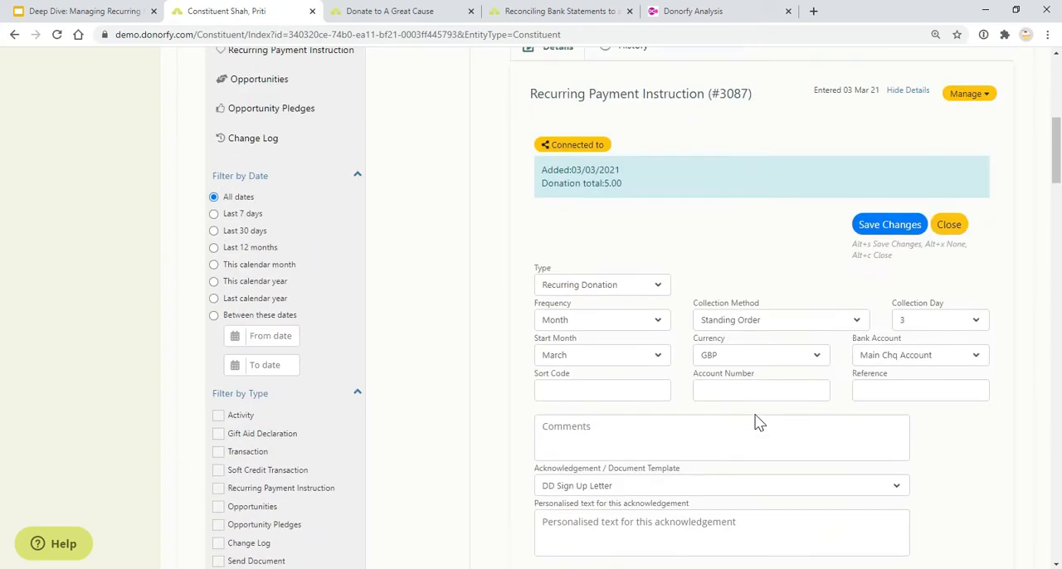
click(949, 369)
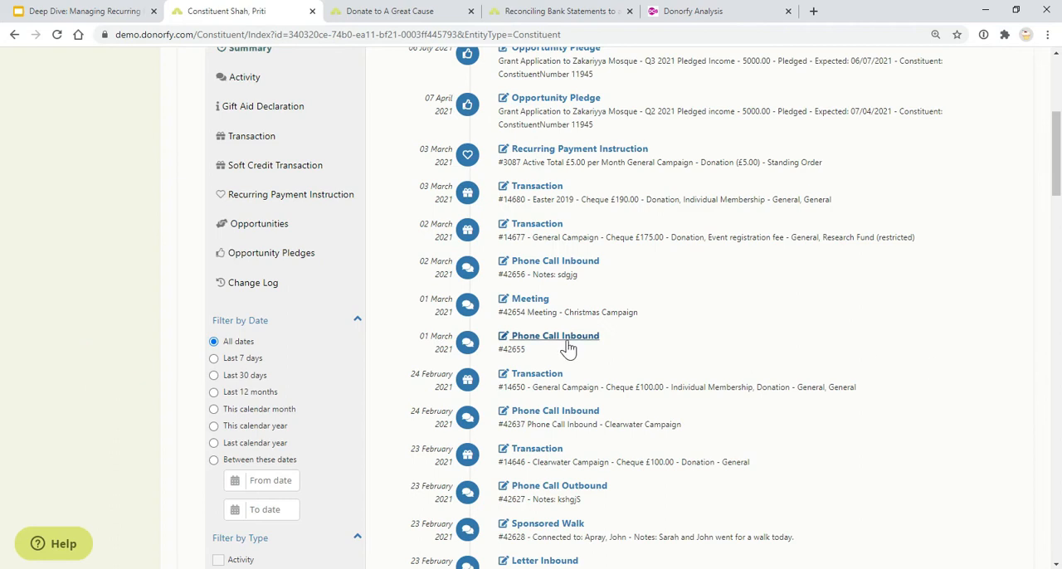
scroll(564, 354, up, 3)
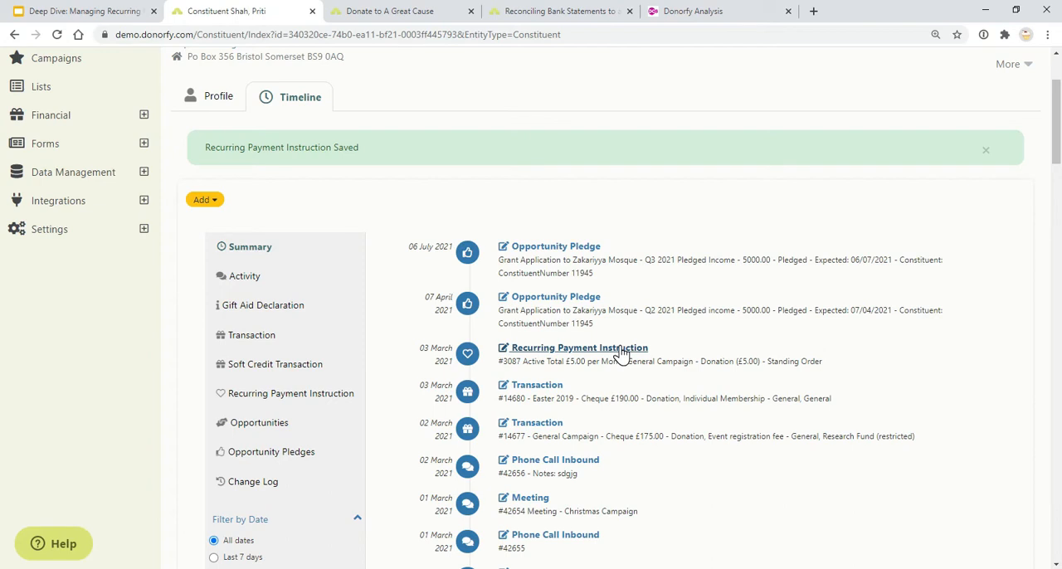
Switch to the Google Slides presentation, show the "Thanking and triggers" slide, and return to the constituent record in Donorfy
click(83, 12)
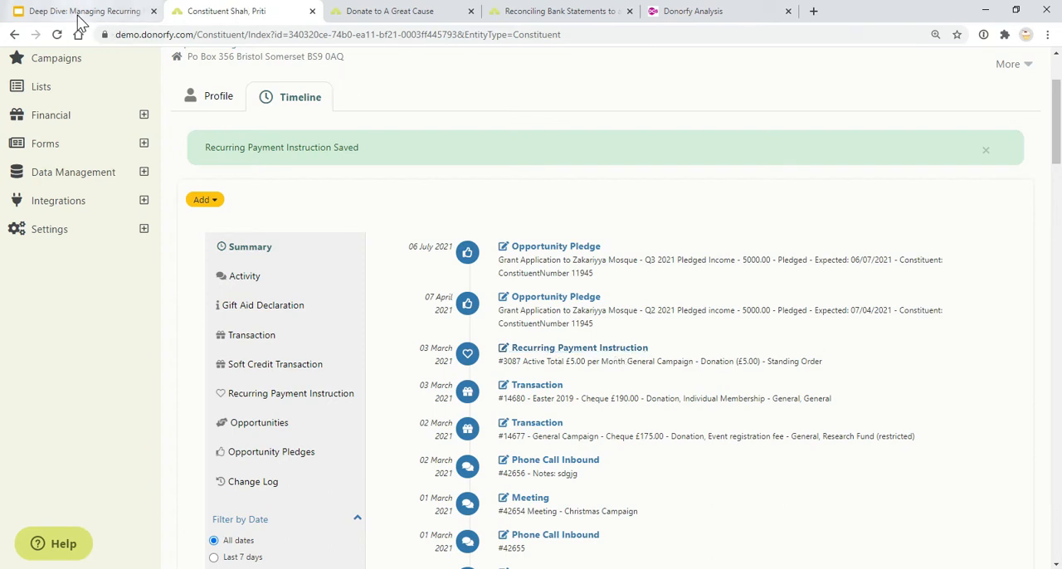
click(255, 212)
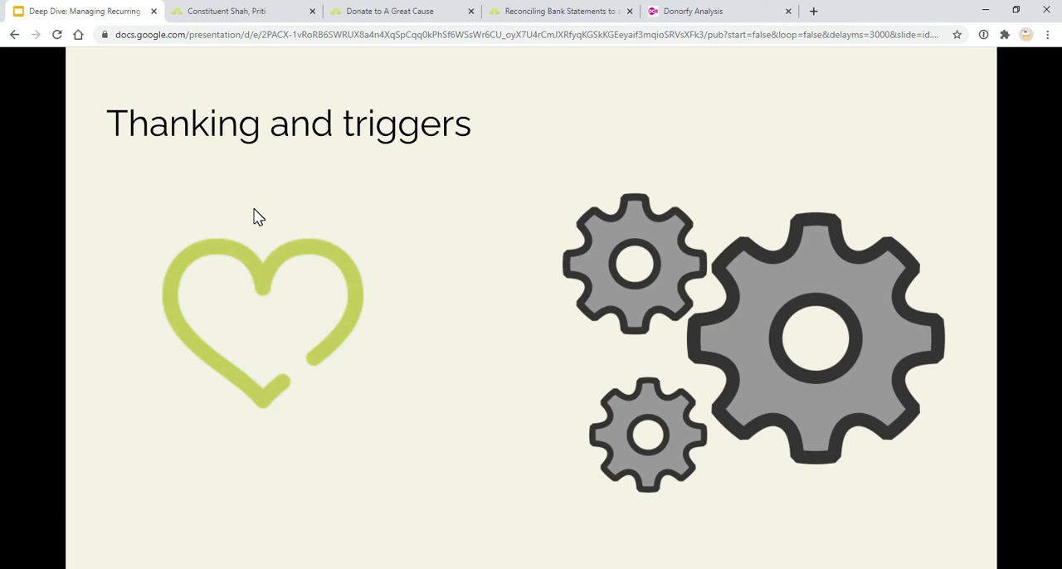
click(224, 16)
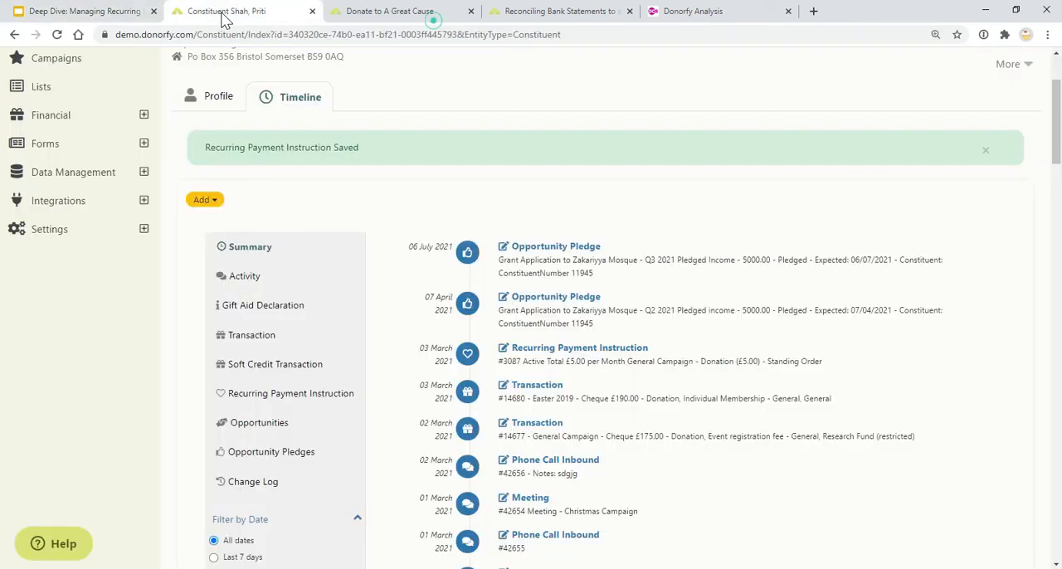
Open the financial Acknowledgements and view the recurring payment instructions awaiting acknowledgement by email and by download
click(143, 116)
click(111, 195)
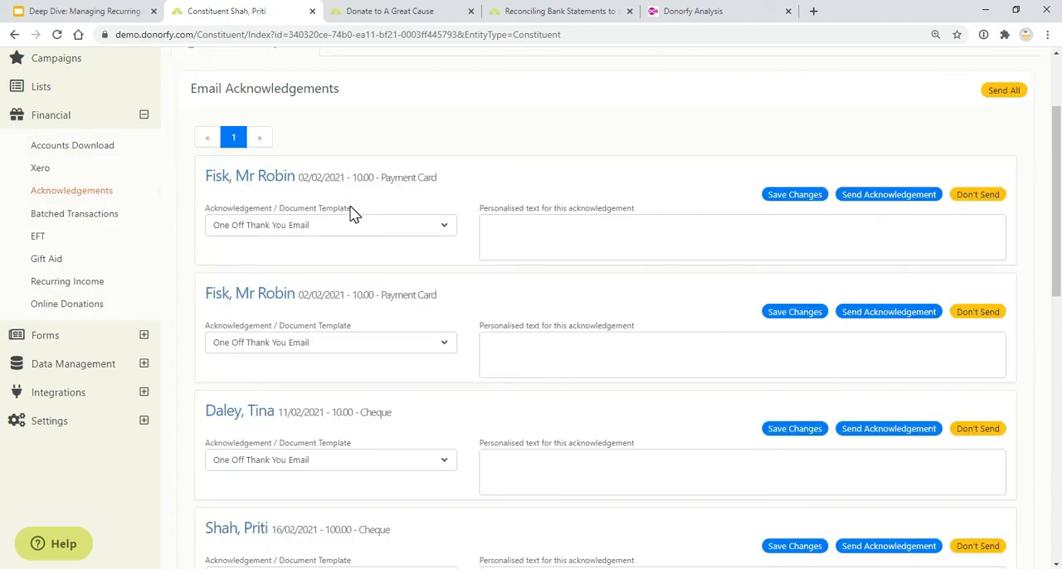
scroll(350, 213, up, 2)
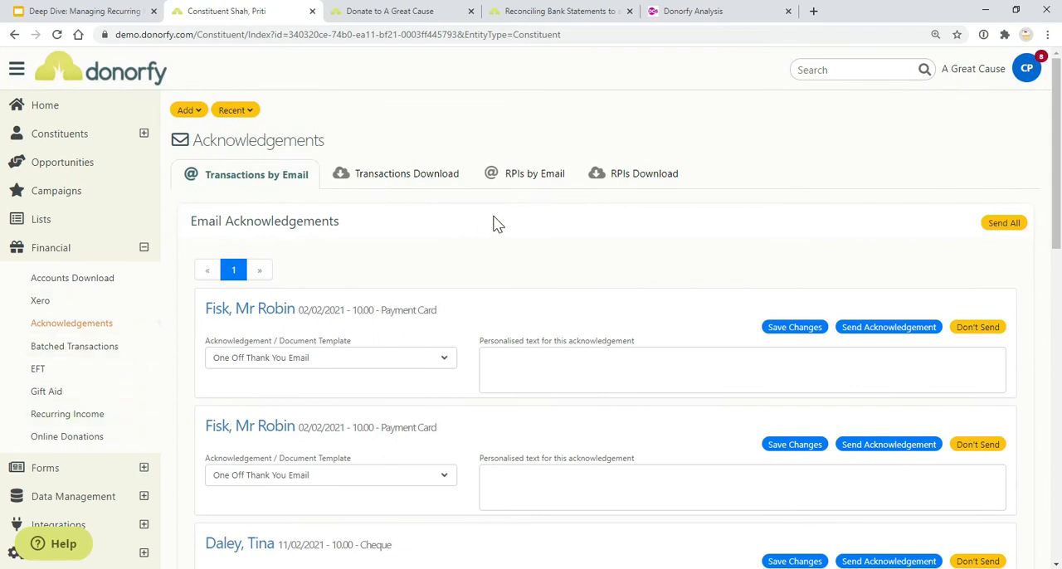
click(547, 175)
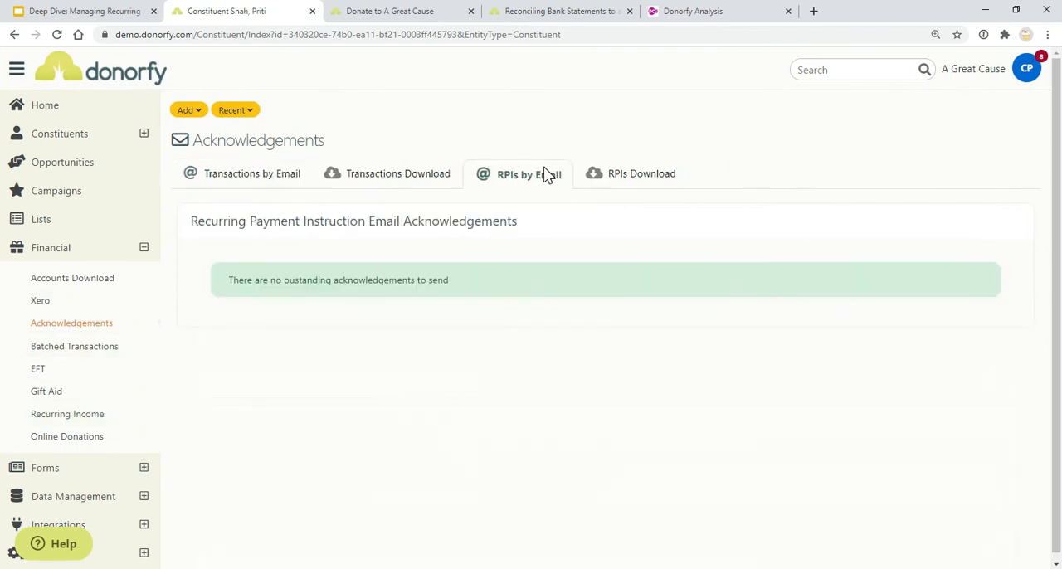
click(651, 180)
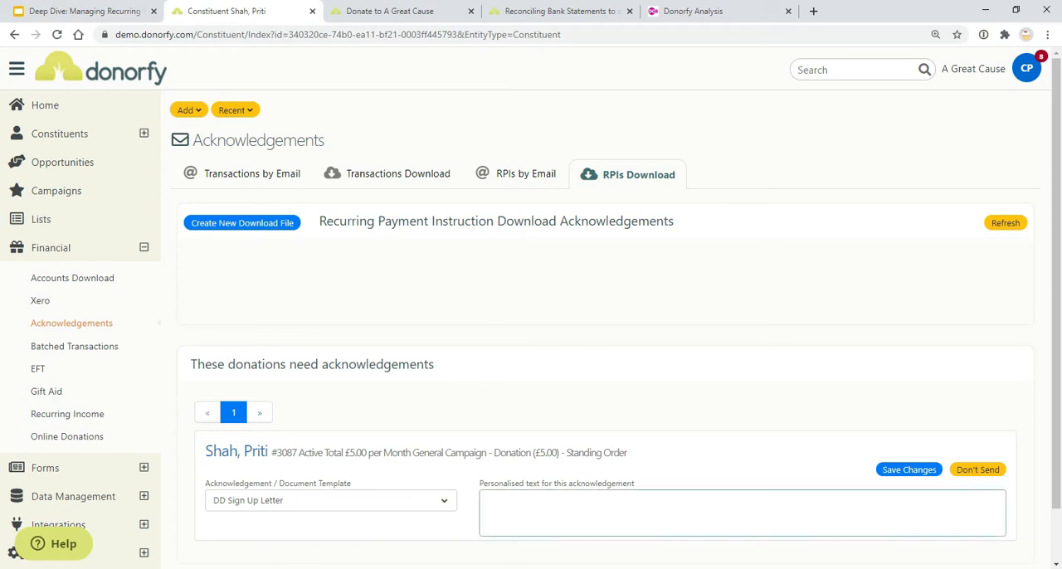
Show the personalised text field for the pending download acknowledgement, and return to the recurring payment instructions by email
click(739, 508)
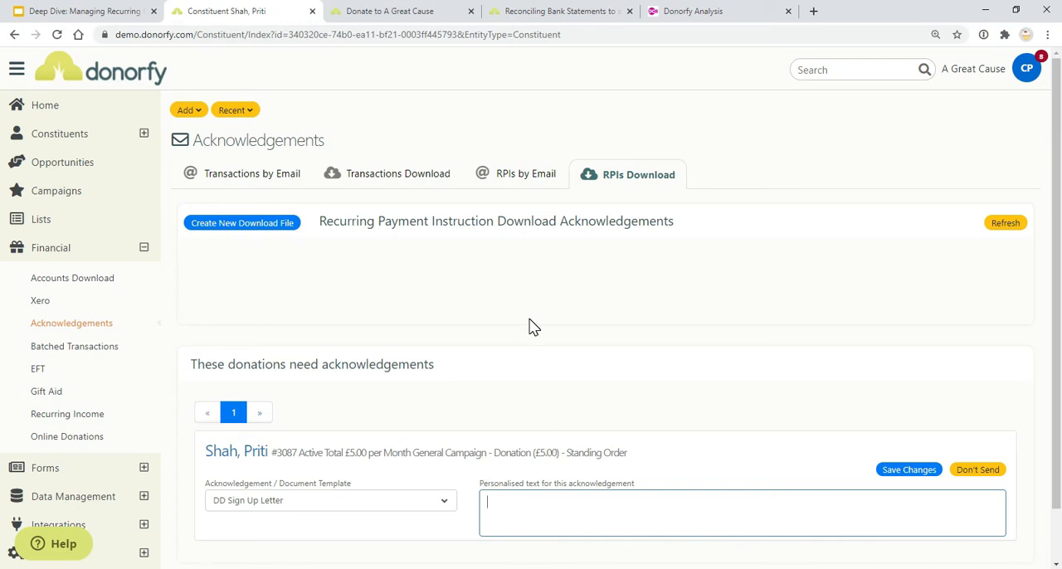
click(532, 178)
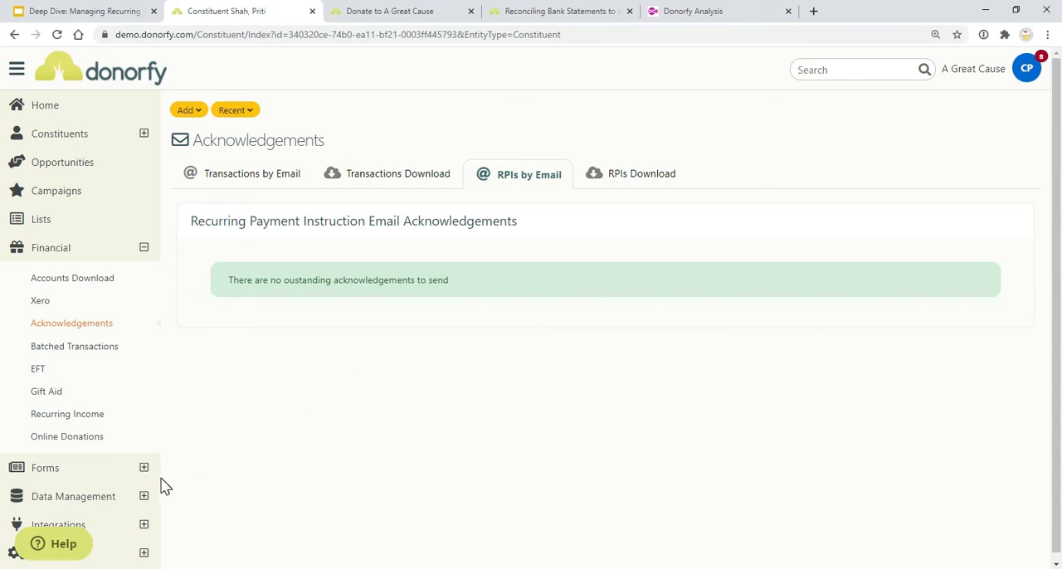
Open the trigger "New regular donor - start Mailchimp donor journey" and review its conditions and actions
click(143, 252)
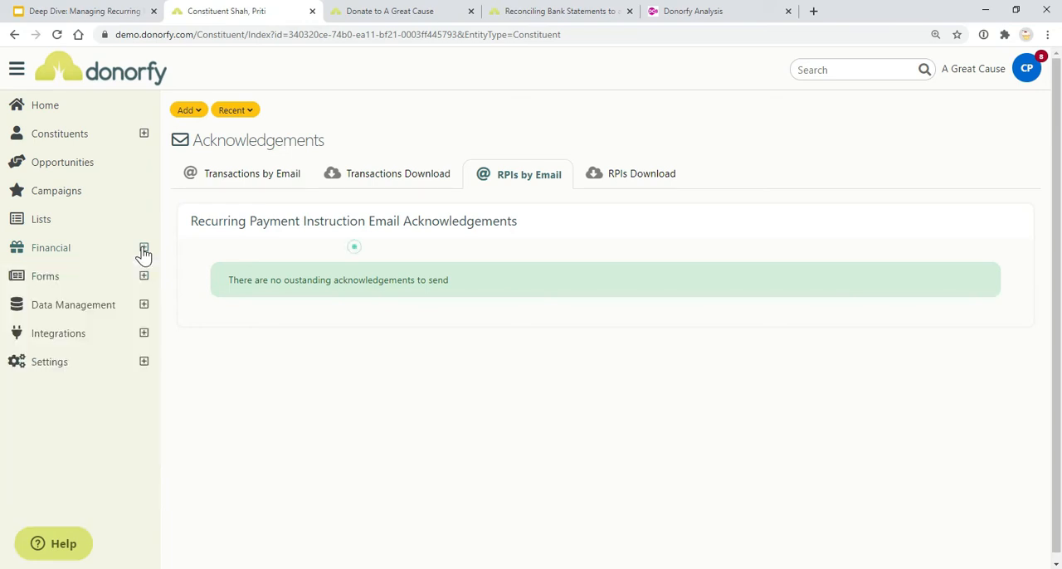
click(144, 305)
click(112, 383)
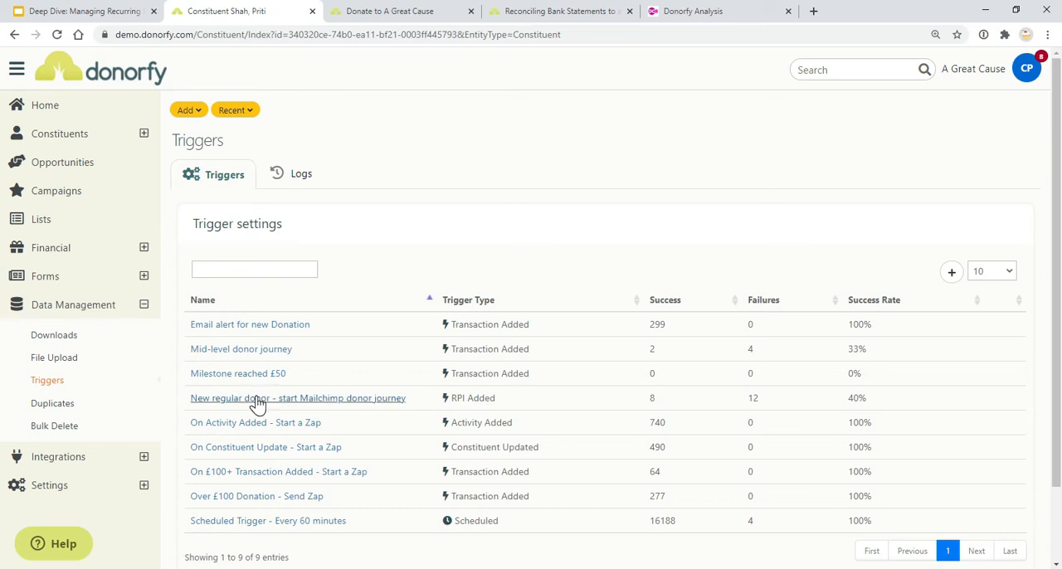
click(323, 401)
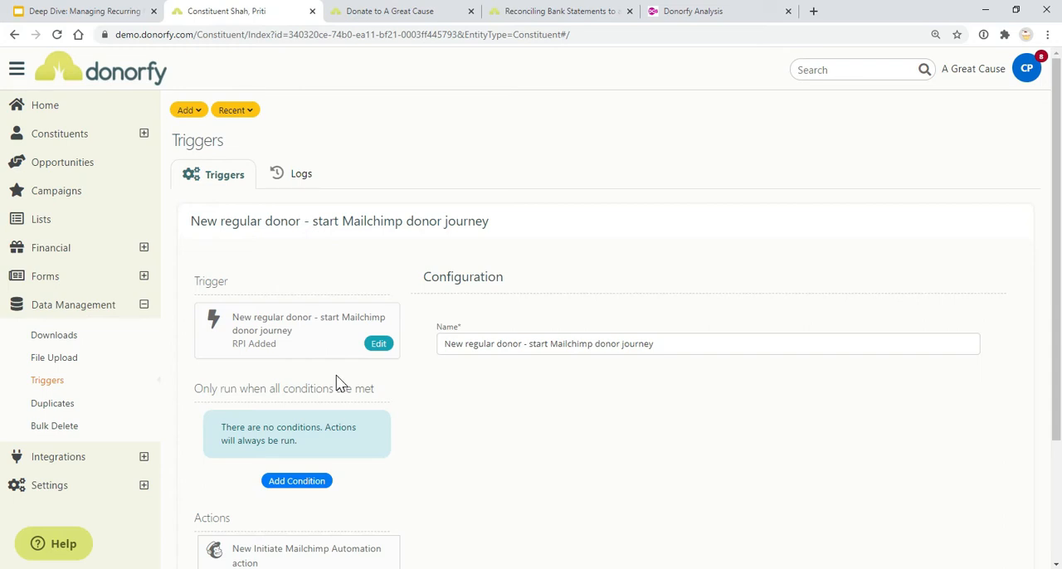
scroll(337, 375, down, 1)
scroll(338, 375, down, 1)
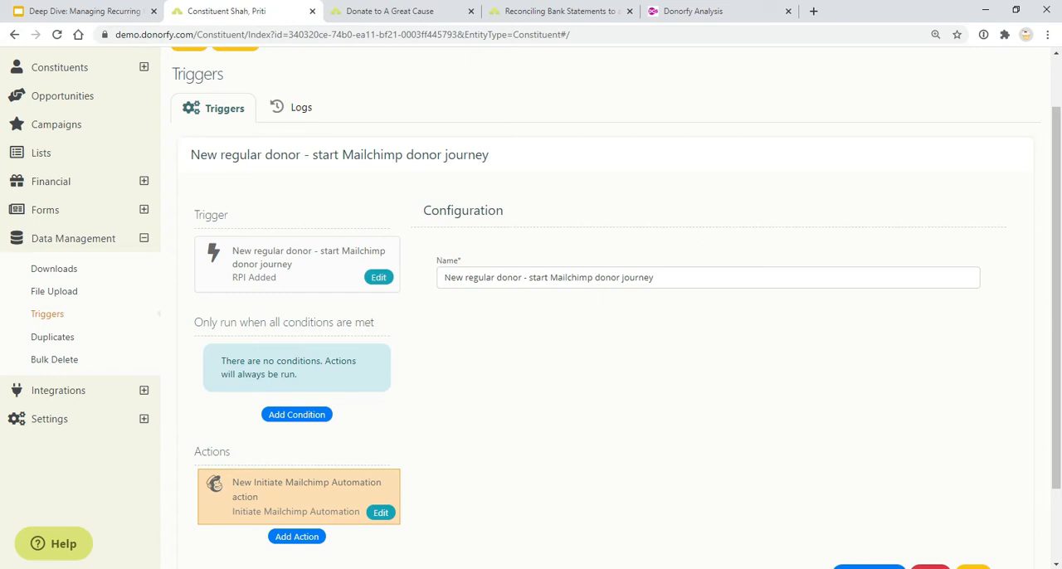
Switch to the Google Slides presentation and advance through "GoCardless and Stripe" to the "What do I need?" slide
click(95, 10)
click(160, 375)
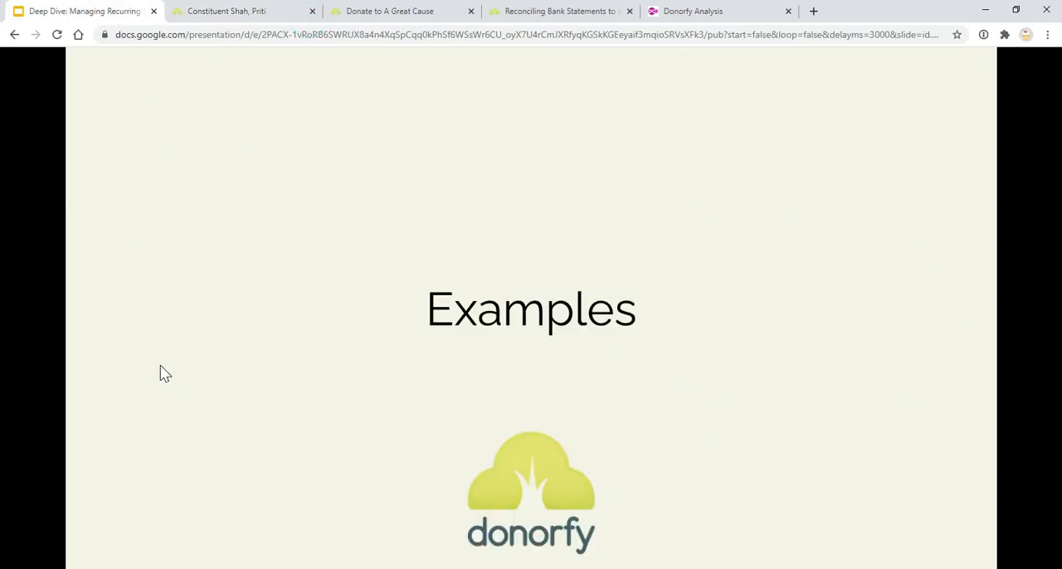
click(412, 336)
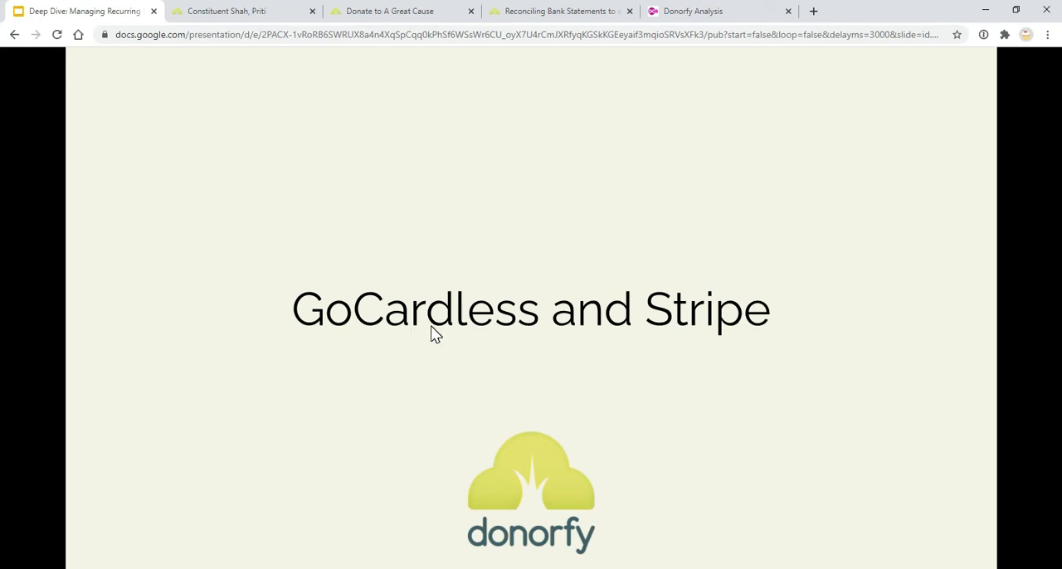
click(439, 339)
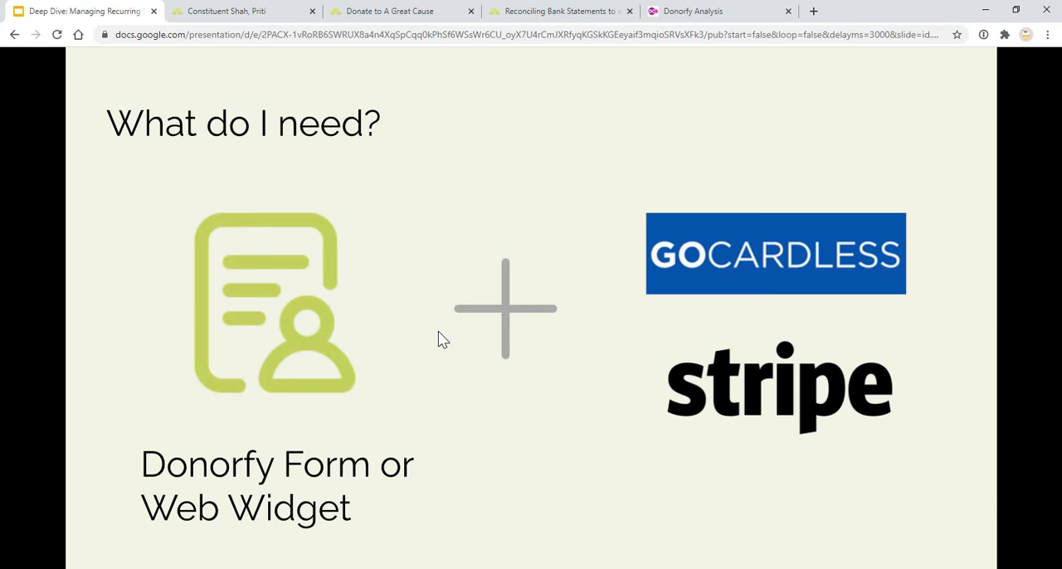
Return to Donorfy, show the list of managed forms, and switch to the open "Donate to A Great Cause" form
click(214, 12)
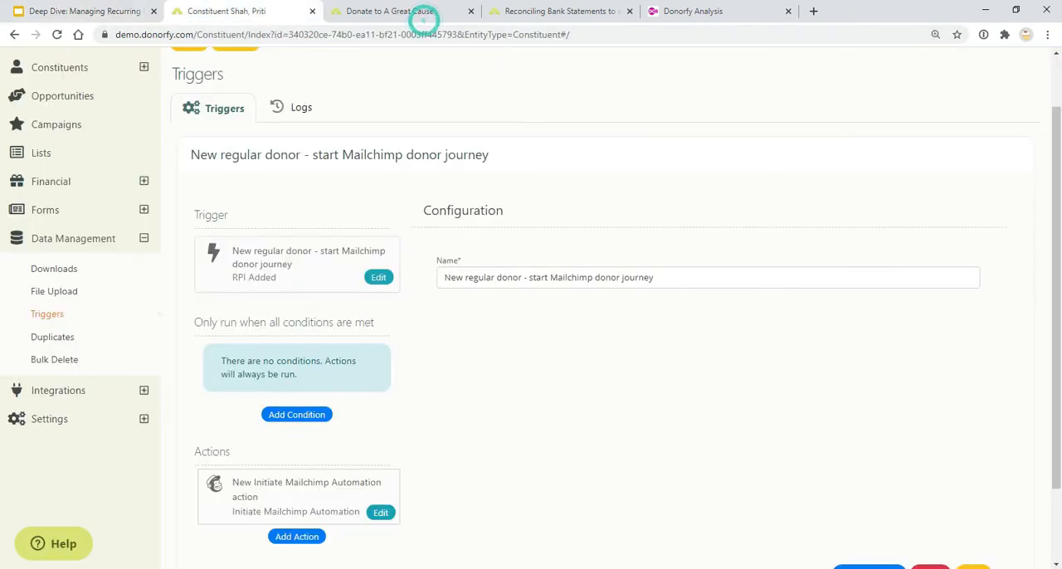
click(144, 238)
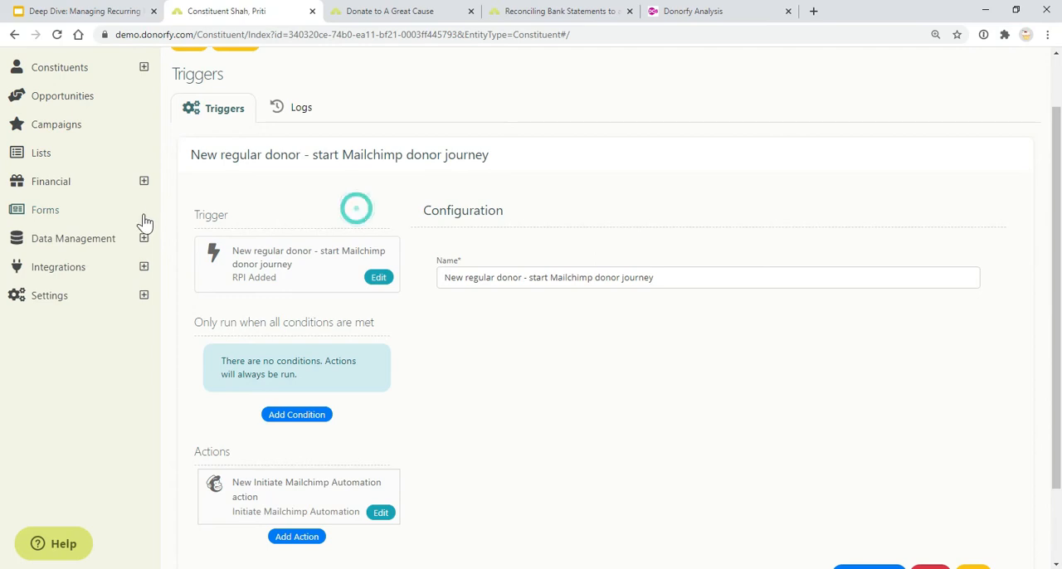
click(142, 212)
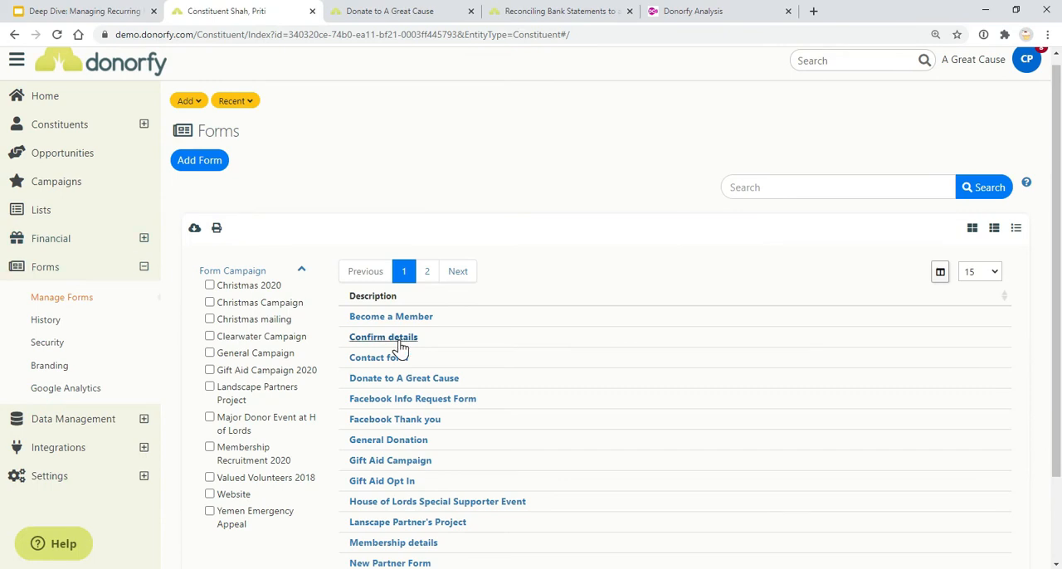
click(414, 380)
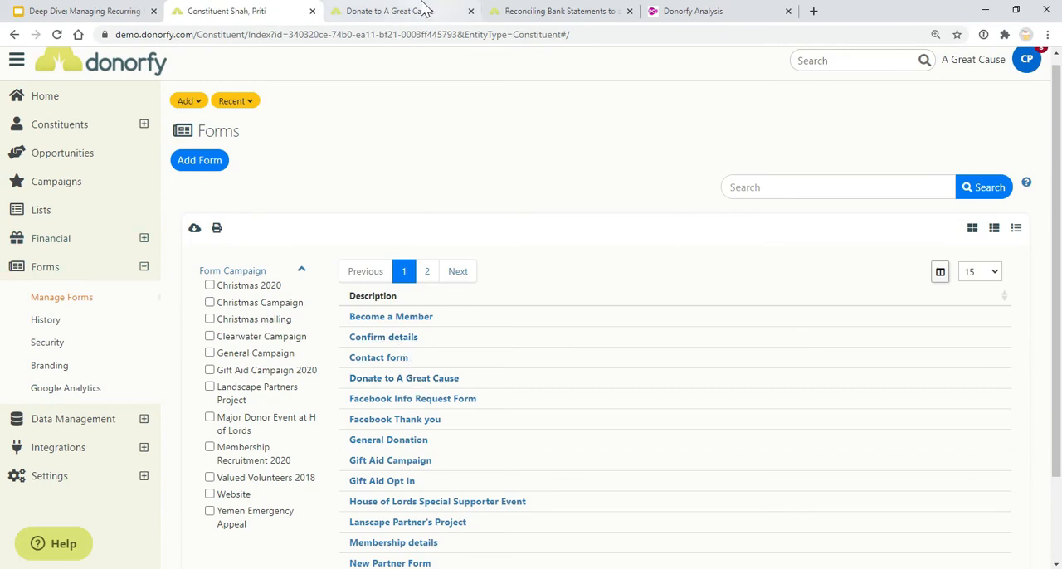
click(421, 10)
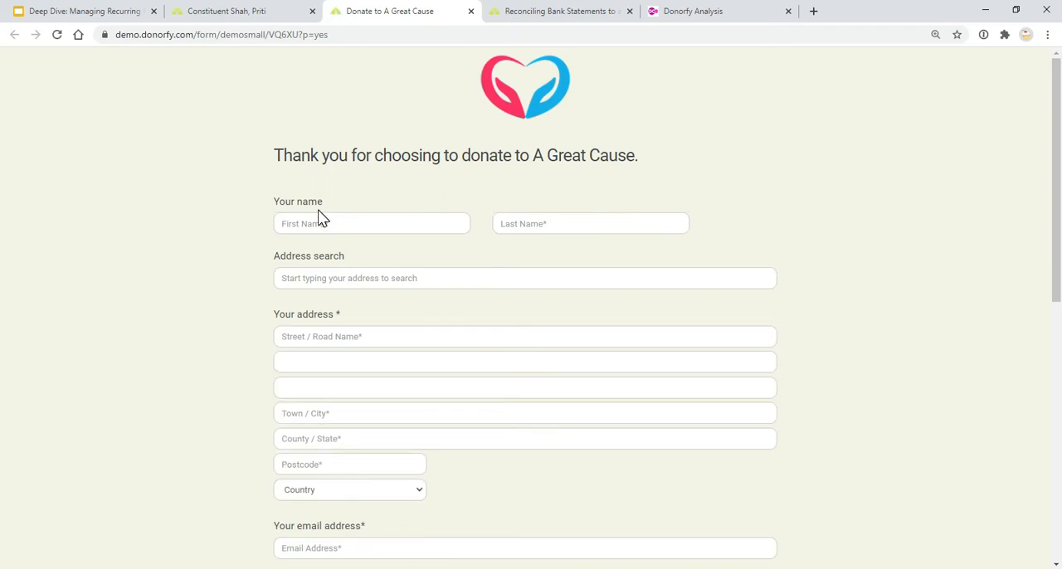
Choose a £5 monthly donation on the form, paid by Monthly Direct Debit
scroll(325, 222, down, 3)
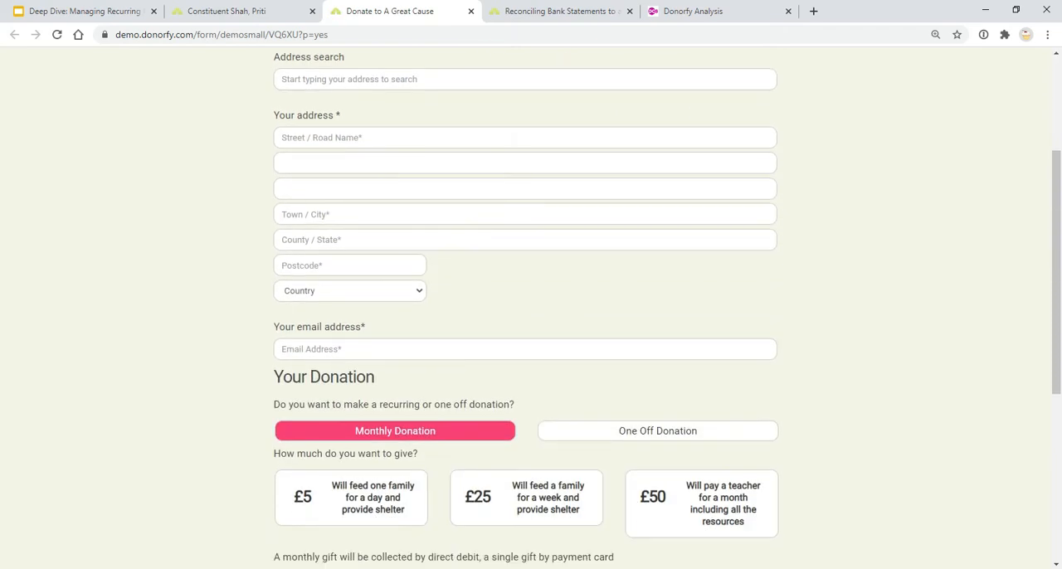
scroll(514, 285, down, 2)
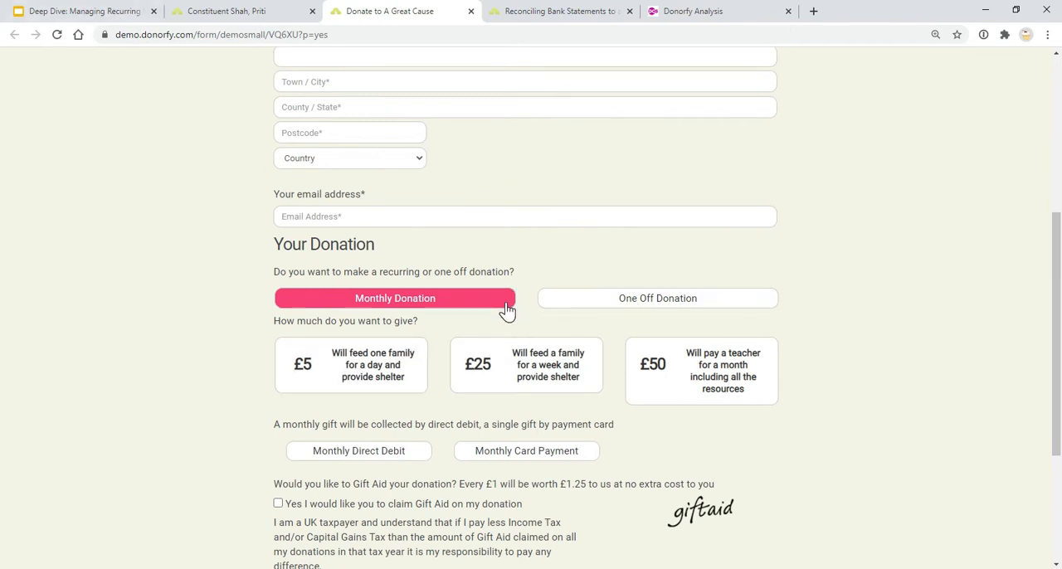
scroll(506, 311, down, 1)
scroll(506, 311, down, 1)
click(333, 243)
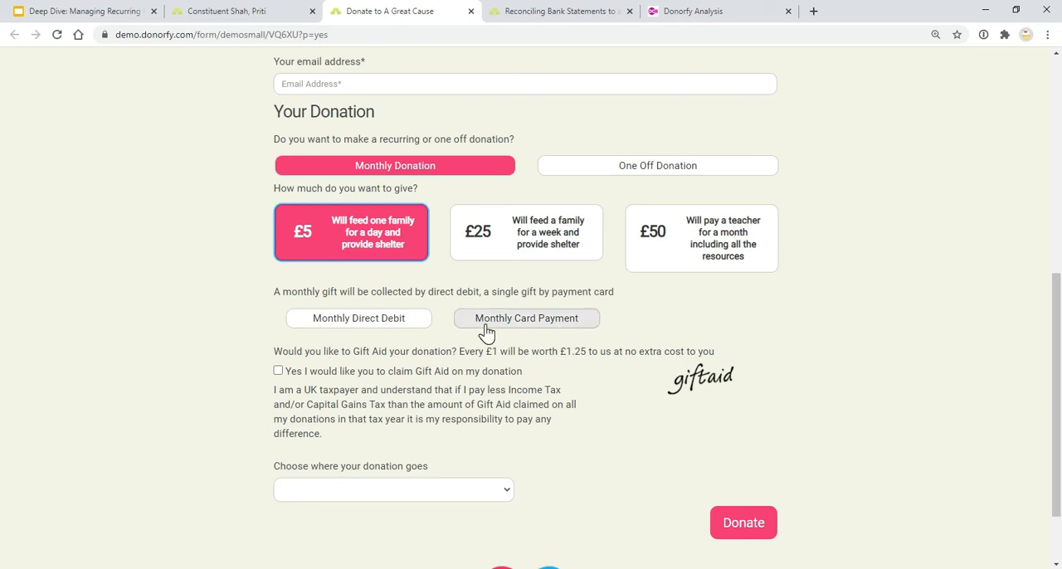
click(333, 322)
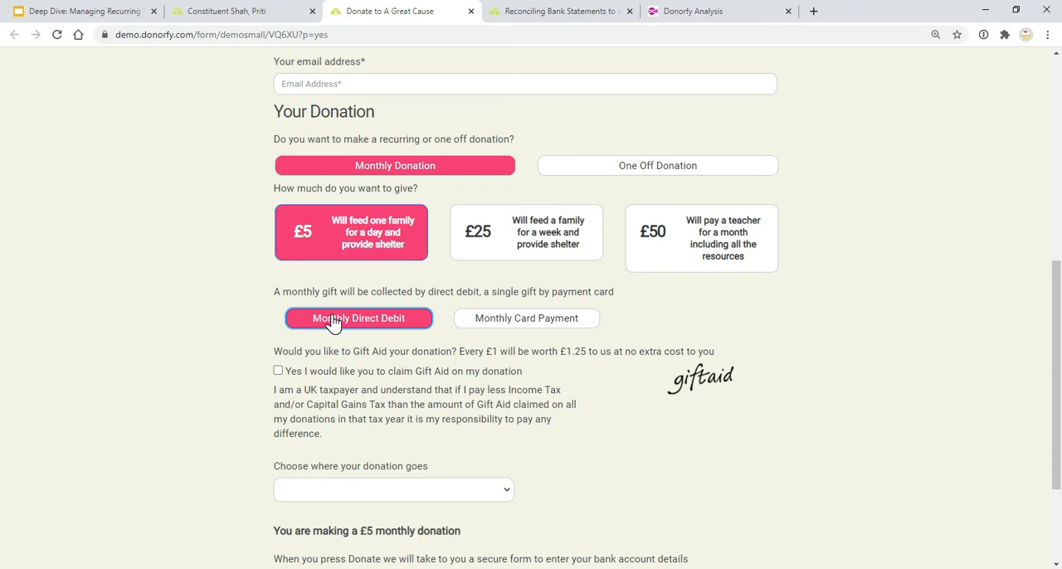
Switch to the Google Slides presentation, show the "Recurring Income tab for resolutions" slide, and return to Donorfy
click(54, 11)
click(160, 228)
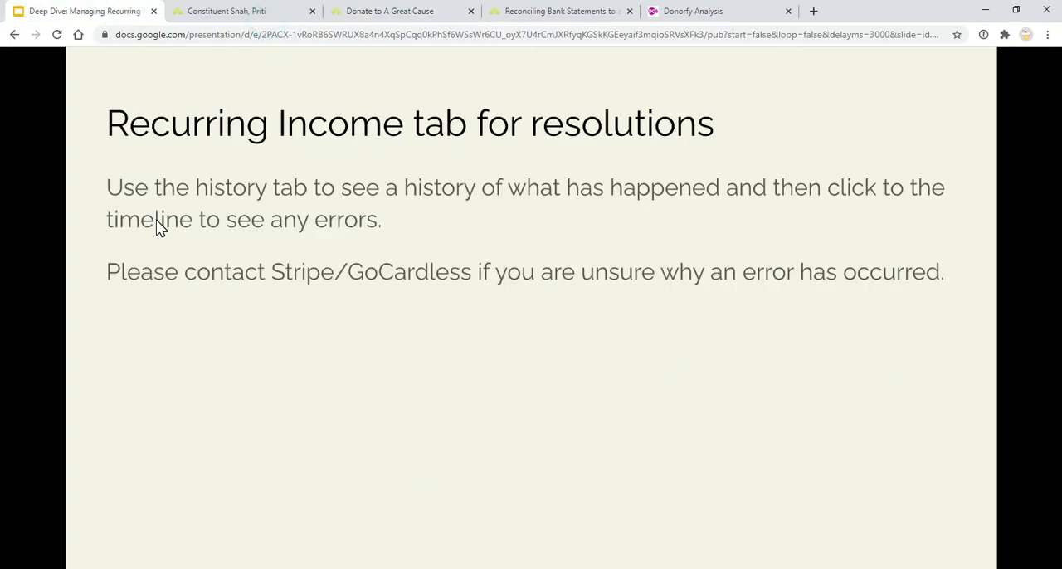
click(237, 17)
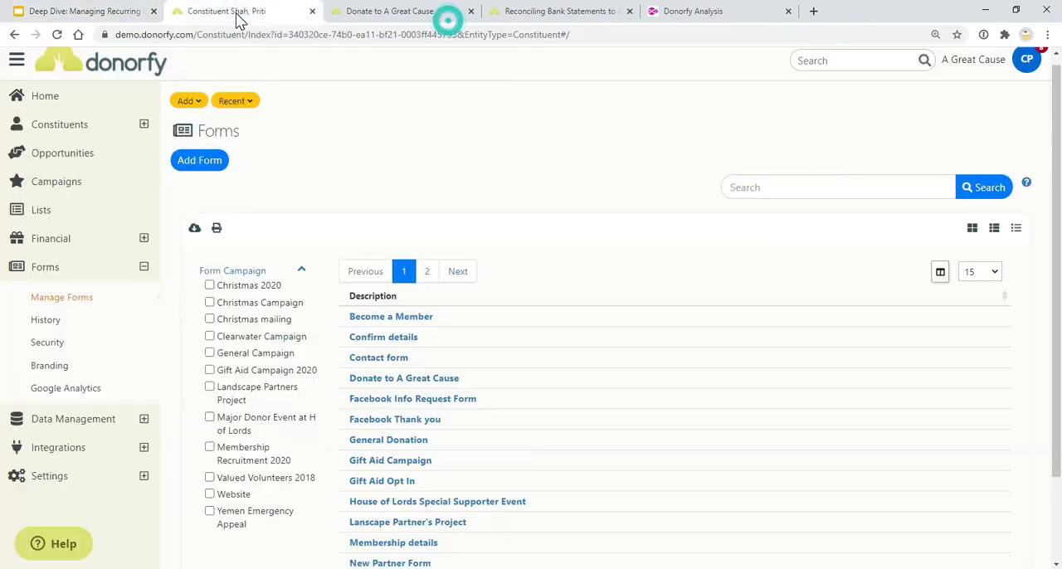
View the Recurring Income history and open the timeline of a constituent whose payment was not billed because the mandate was not found
click(145, 242)
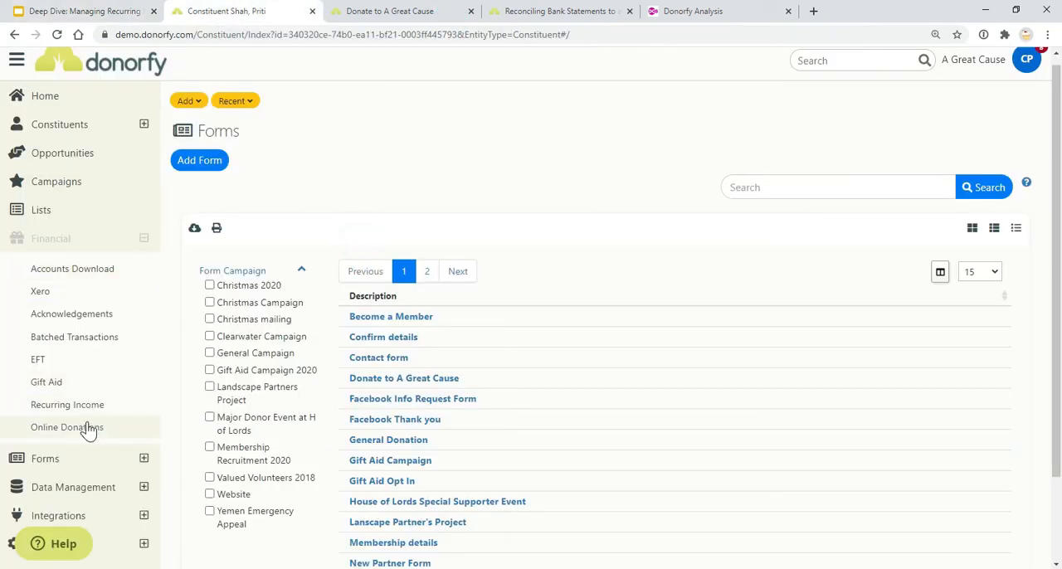
click(83, 406)
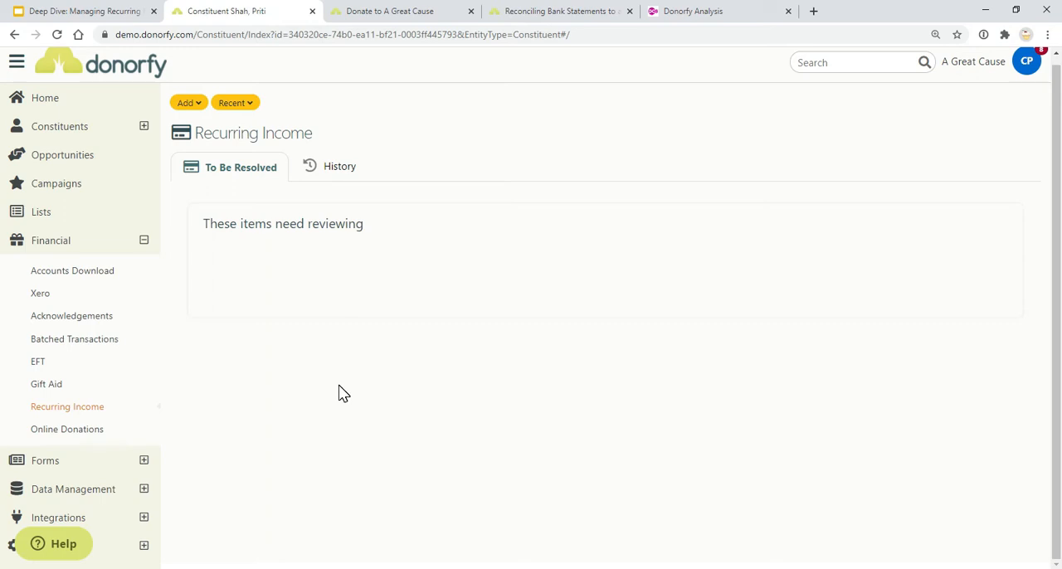
click(333, 180)
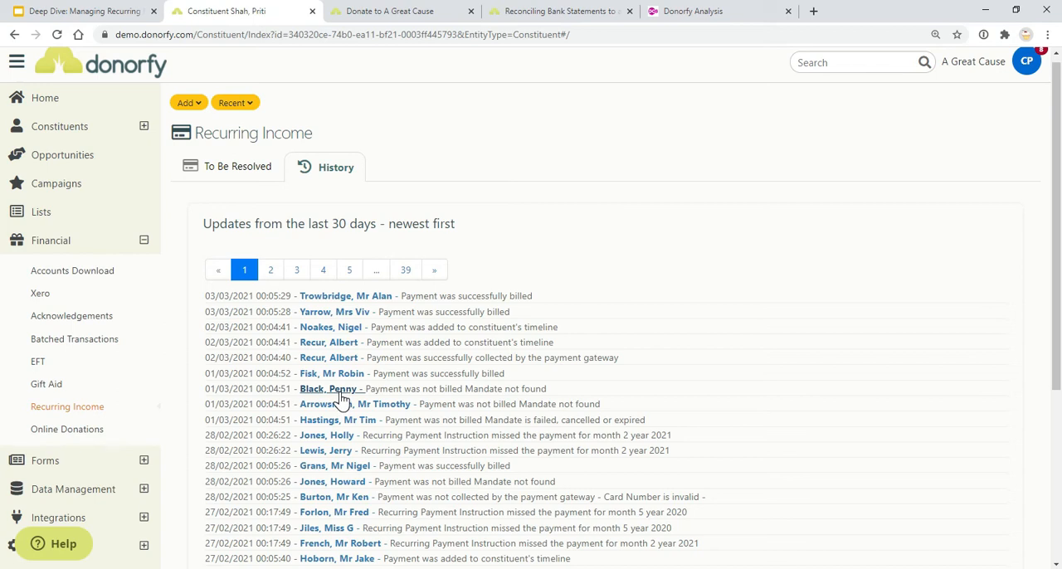
click(549, 389)
click(307, 233)
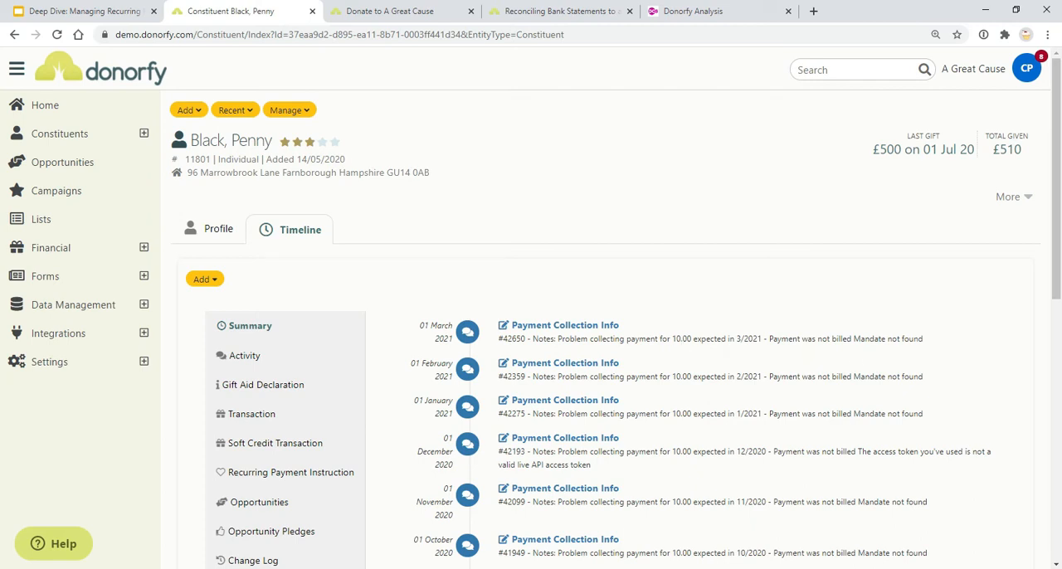
Switch to the Google Slides presentation and advance through "Standing Orders" to the "Adding a new Standing Order" slide
click(86, 12)
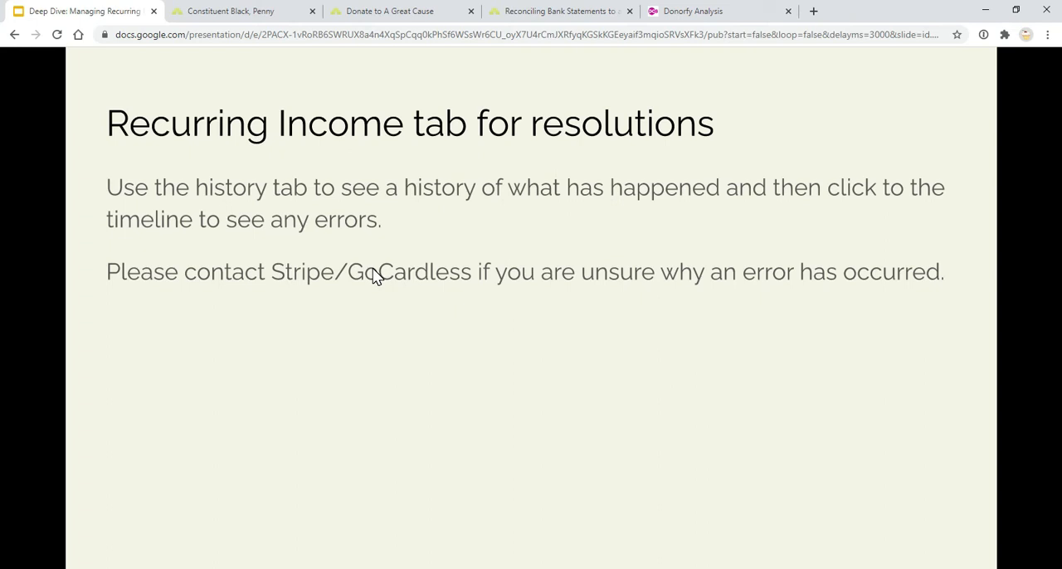
click(278, 19)
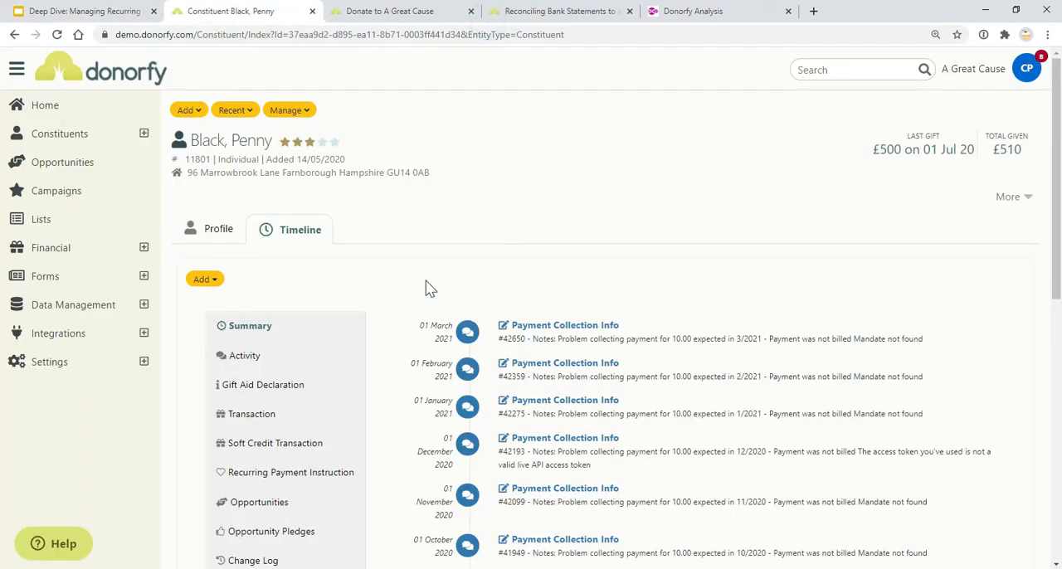
click(121, 7)
click(285, 195)
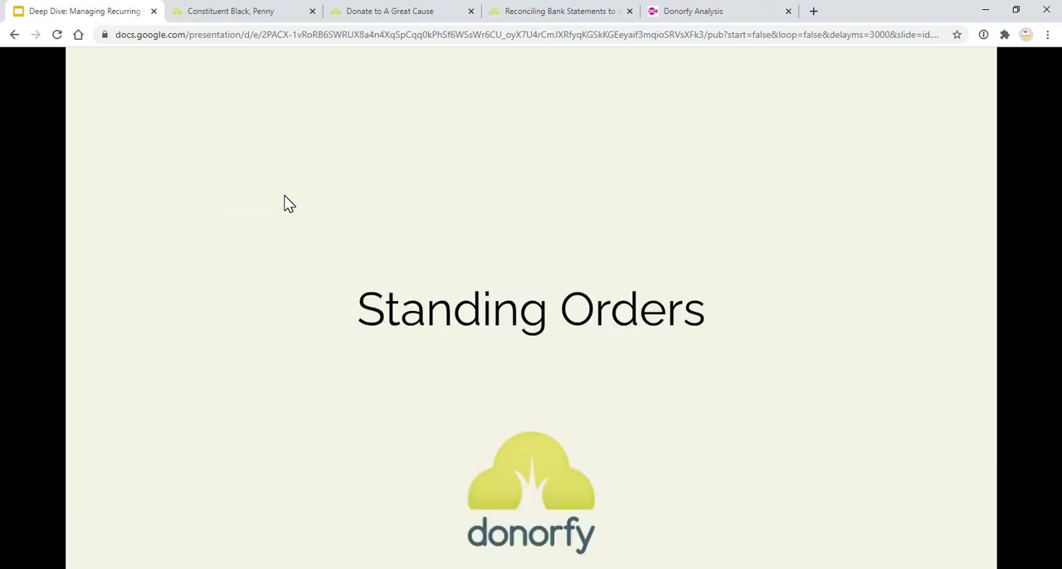
click(224, 15)
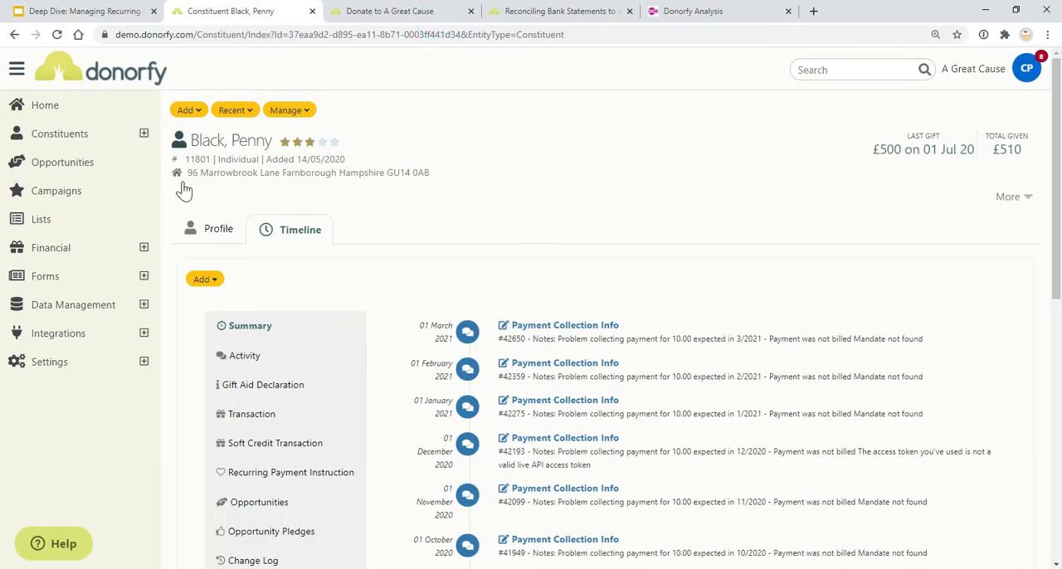
click(83, 10)
click(334, 295)
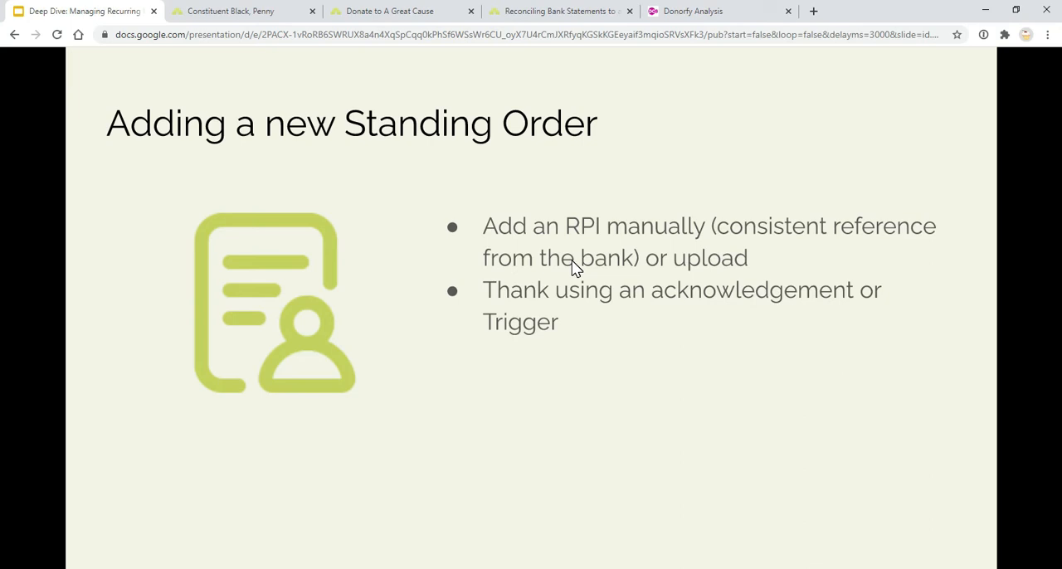
In Donorfy, start a Recurring Payment Instruction on the constituent's timeline with Standing Order as collection method, and show its Reference field
click(253, 11)
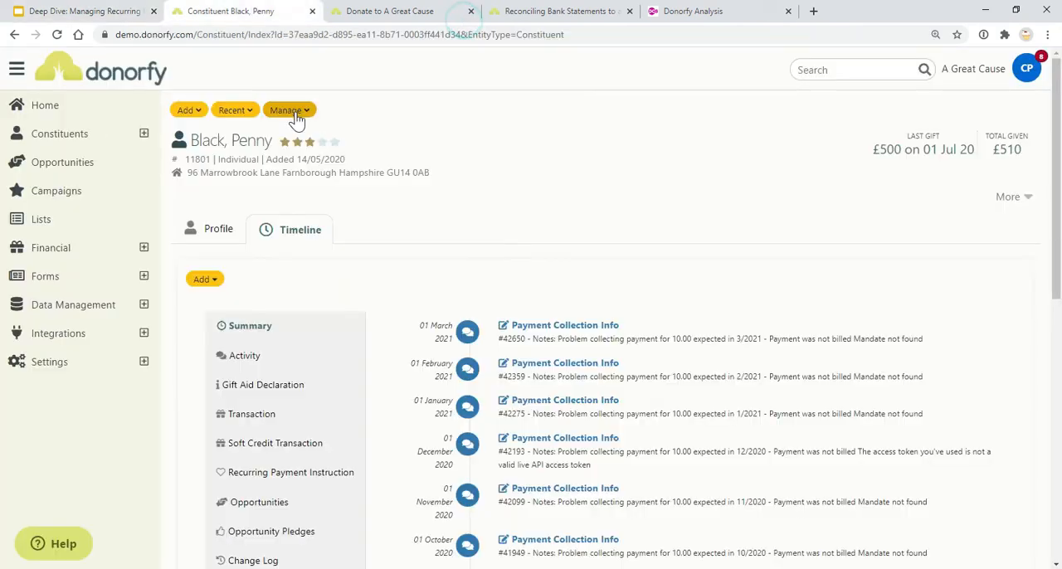
click(217, 280)
click(279, 377)
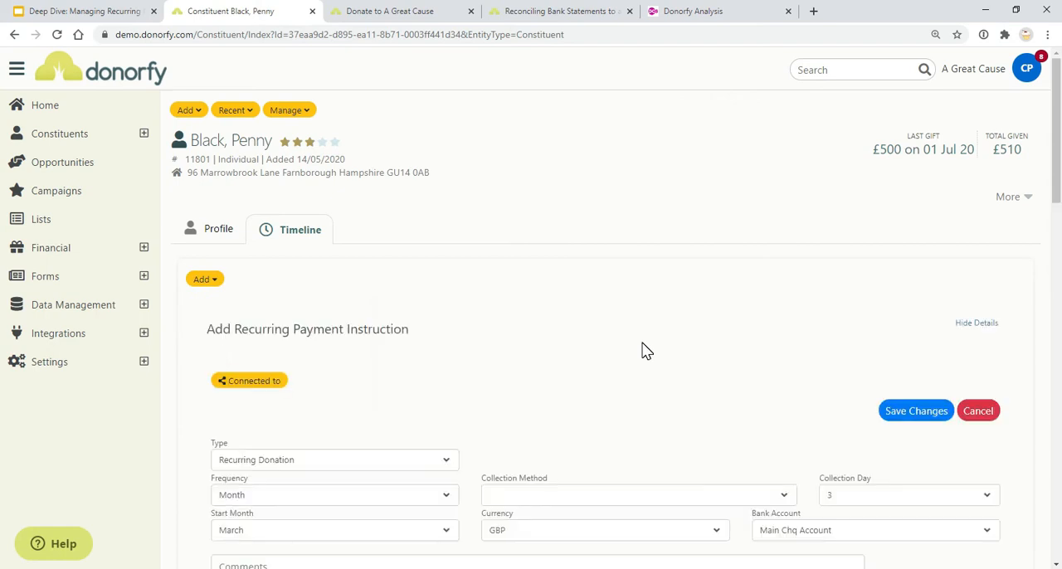
scroll(655, 344, down, 2)
click(672, 302)
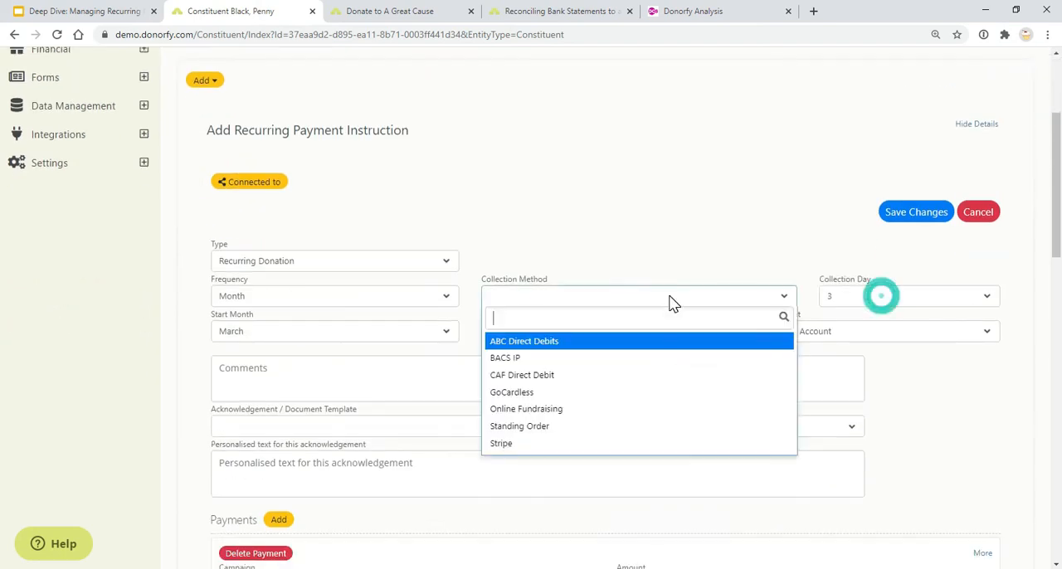
click(635, 427)
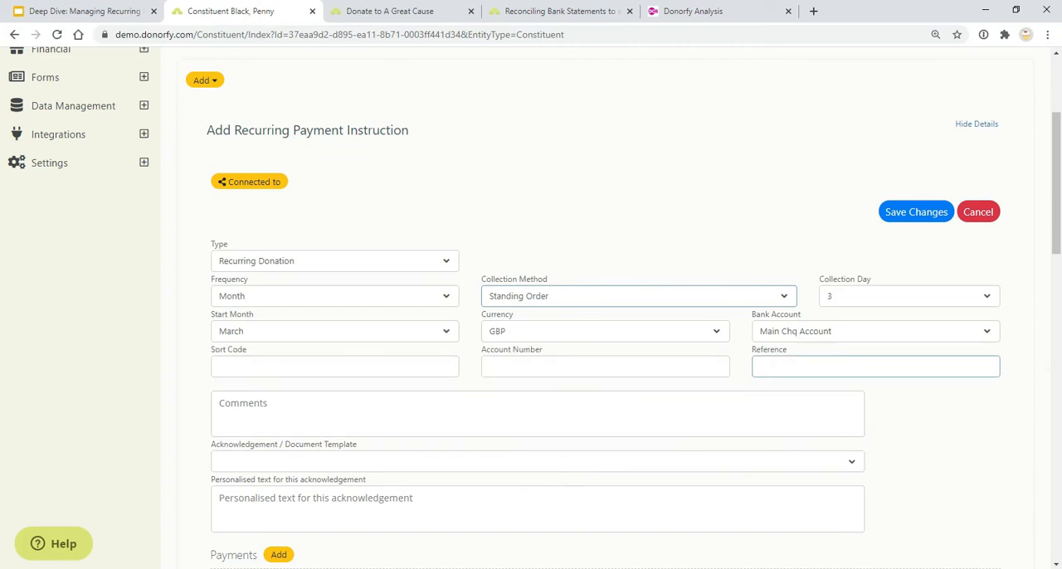
click(875, 366)
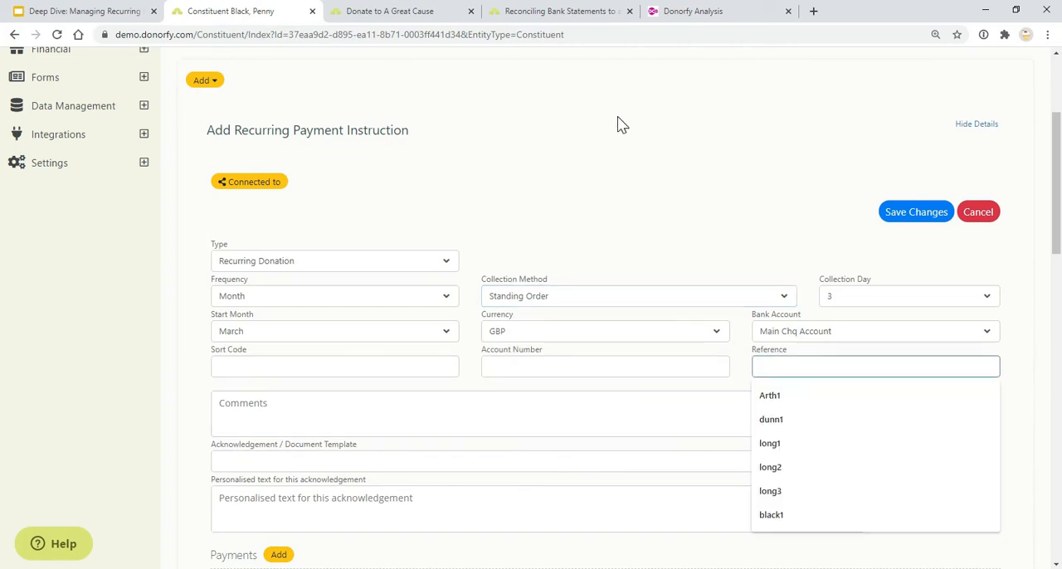
click(823, 160)
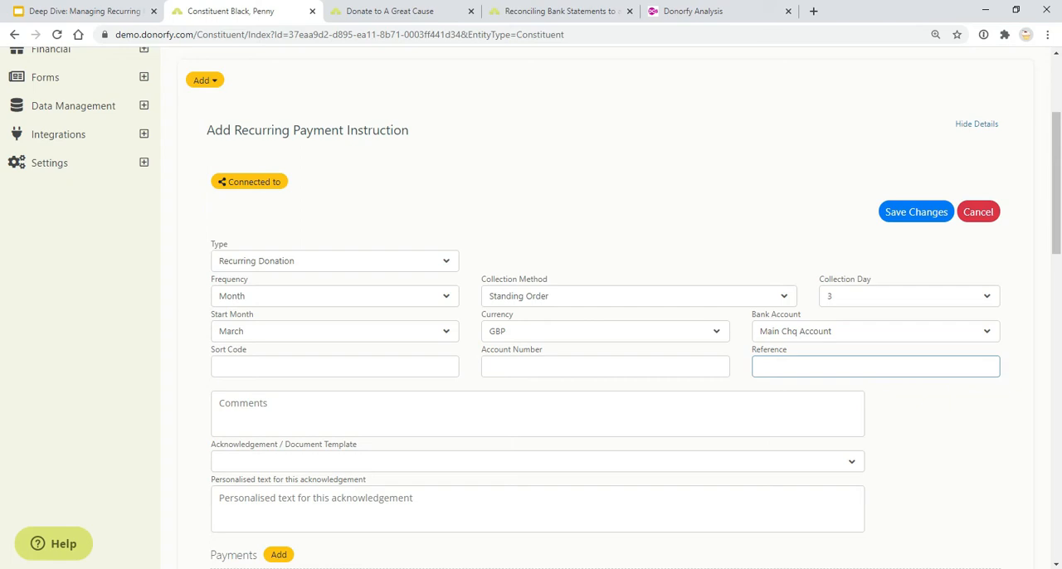
Switch back to the Google Slides presentation on adding a new standing order
click(104, 12)
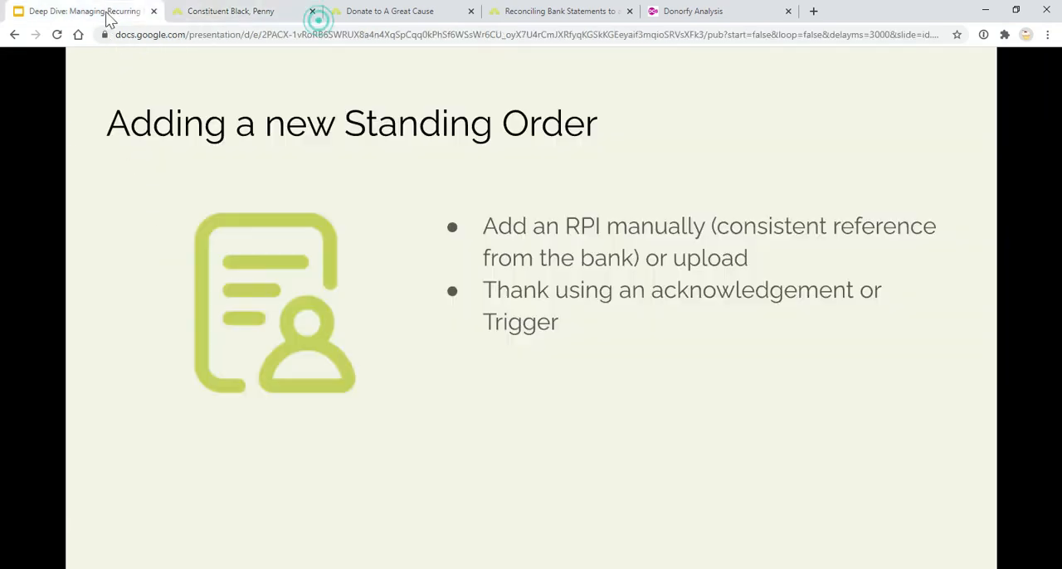
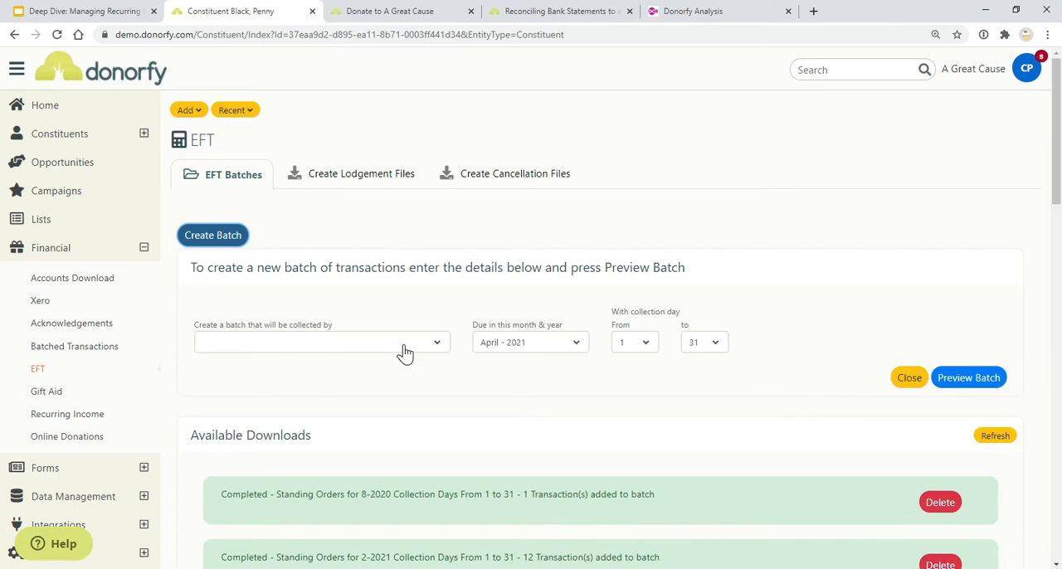
Configure the new EFT batch for Standing Order collection, due February - 2021, with collection days from 1 to 28
click(405, 352)
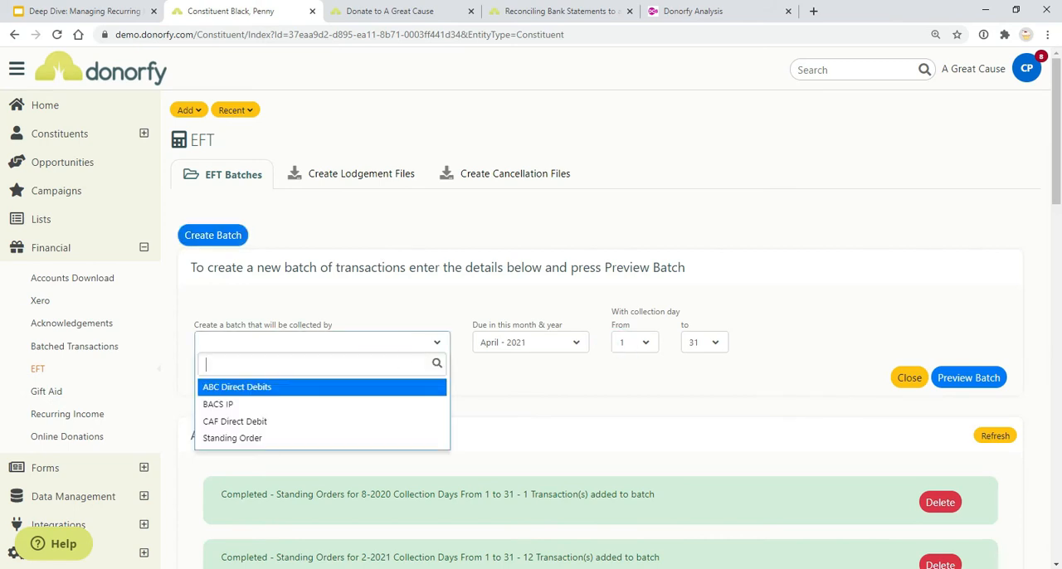
click(340, 445)
click(579, 347)
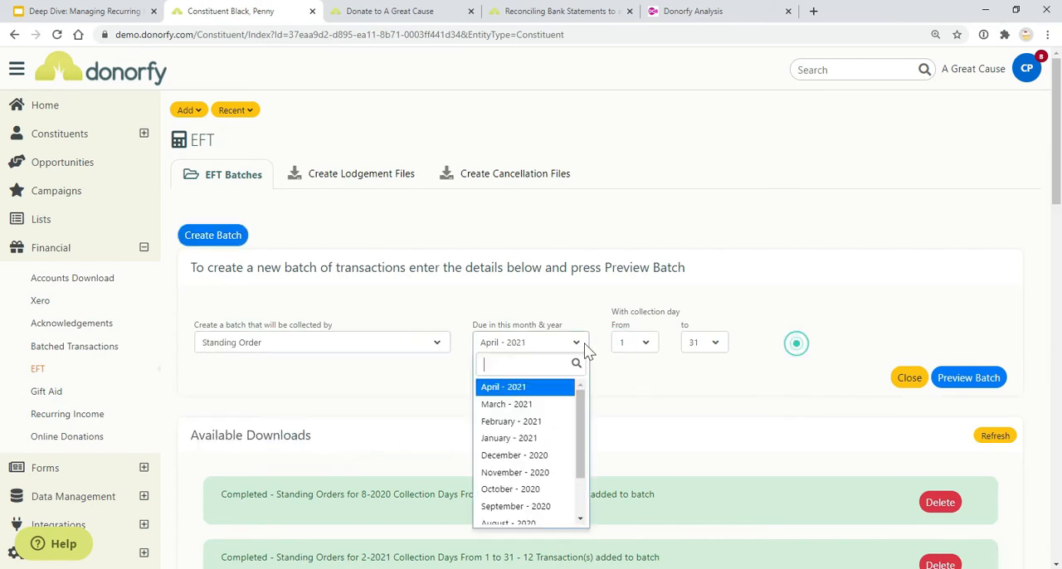
click(547, 423)
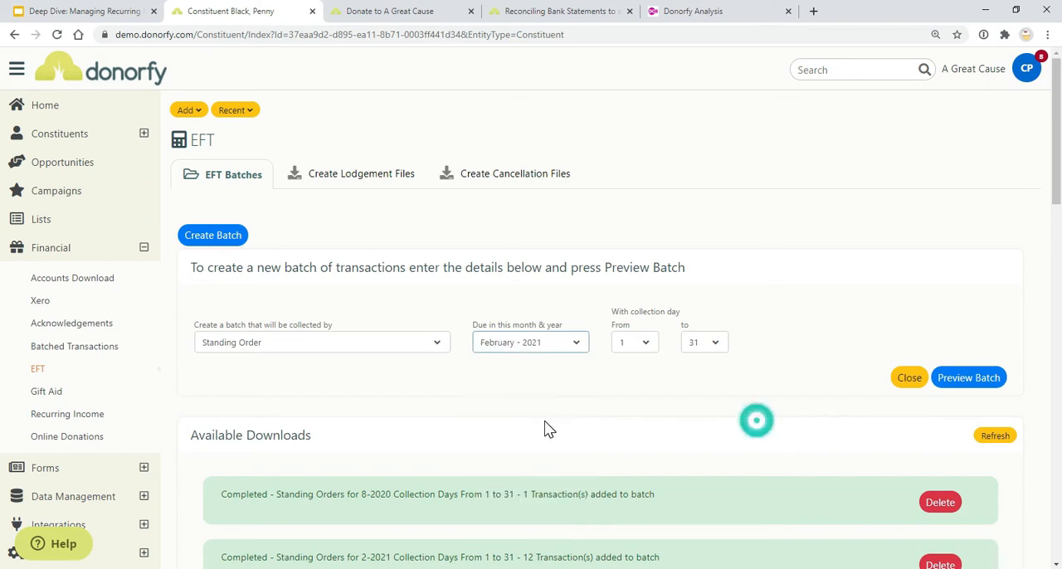
click(717, 347)
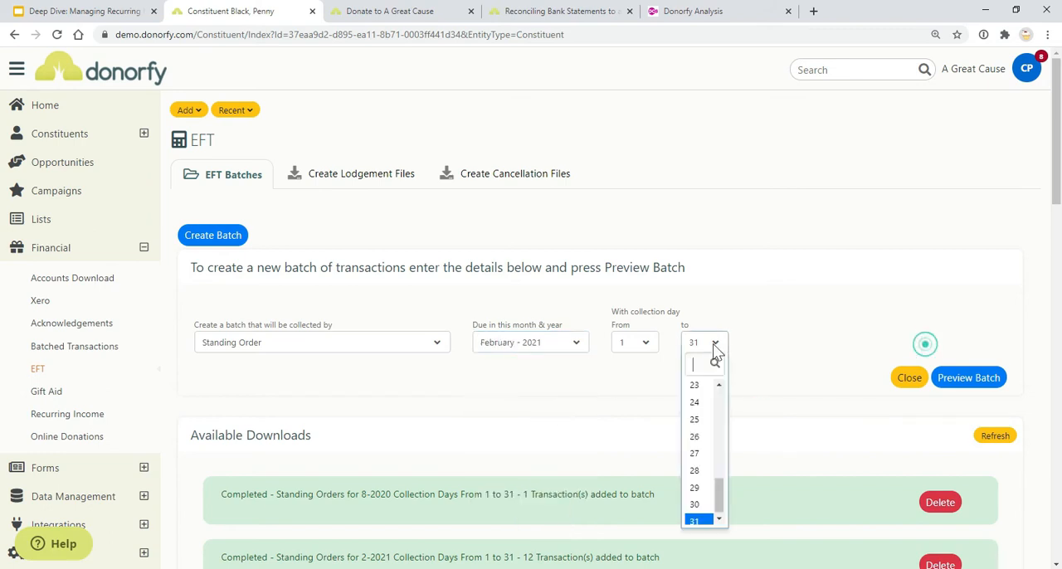
click(695, 474)
Change the batch period to March - 2021 with collection days up to 31, preview the batch and create it
click(550, 346)
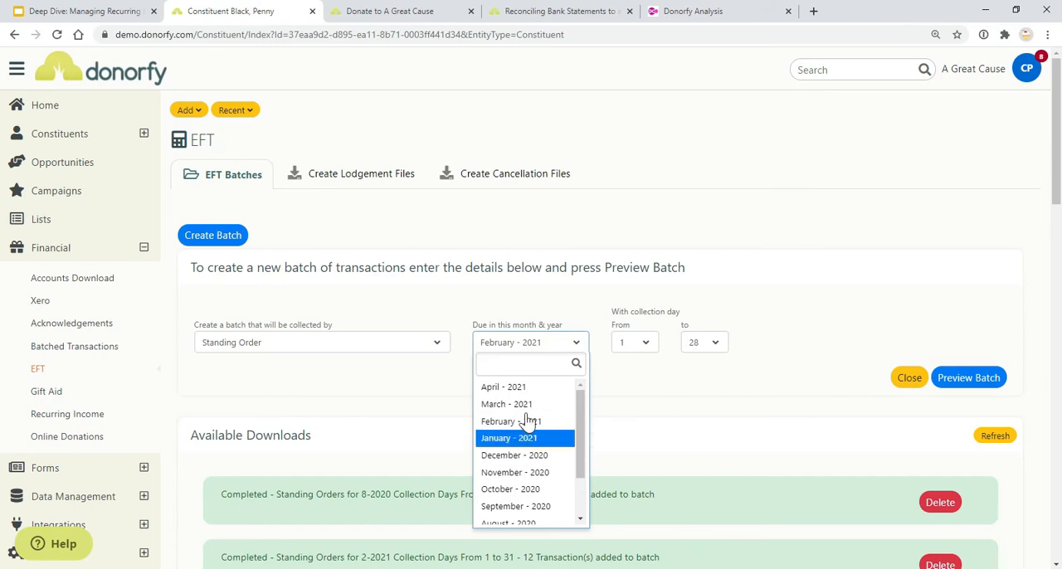
click(508, 403)
click(711, 352)
scroll(695, 514, down, 1)
click(694, 514)
click(955, 381)
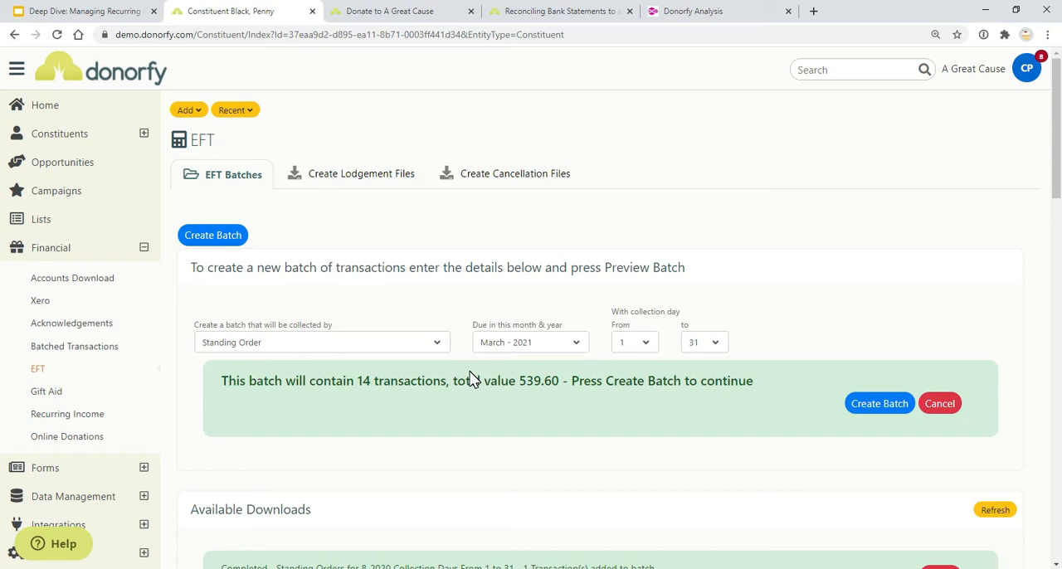
click(878, 403)
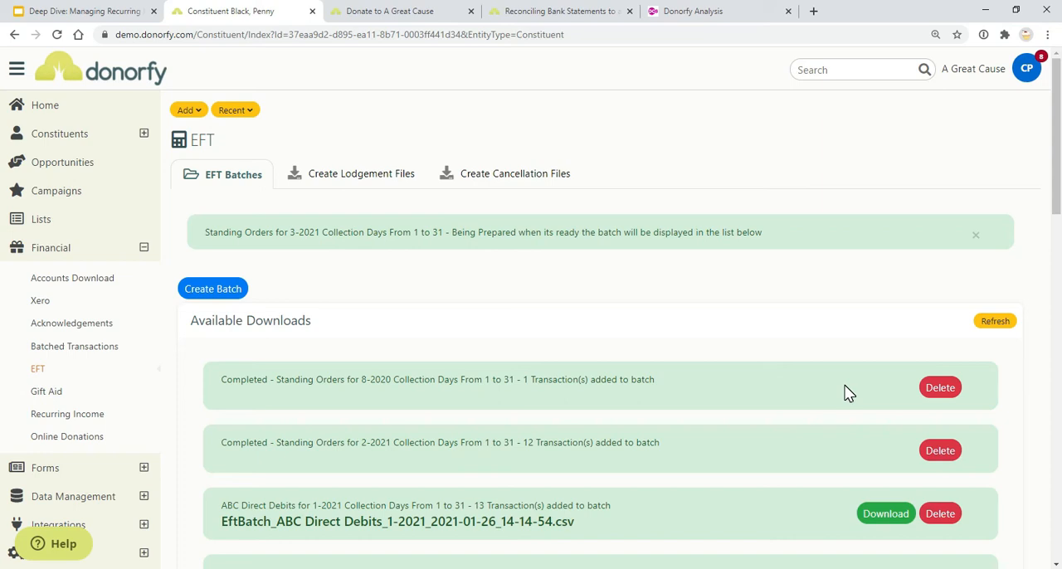
Open the batched transactions for "Standing Orders for 2-2021 Collection Days From 1 to 31" and delete its previously uploaded document
click(101, 353)
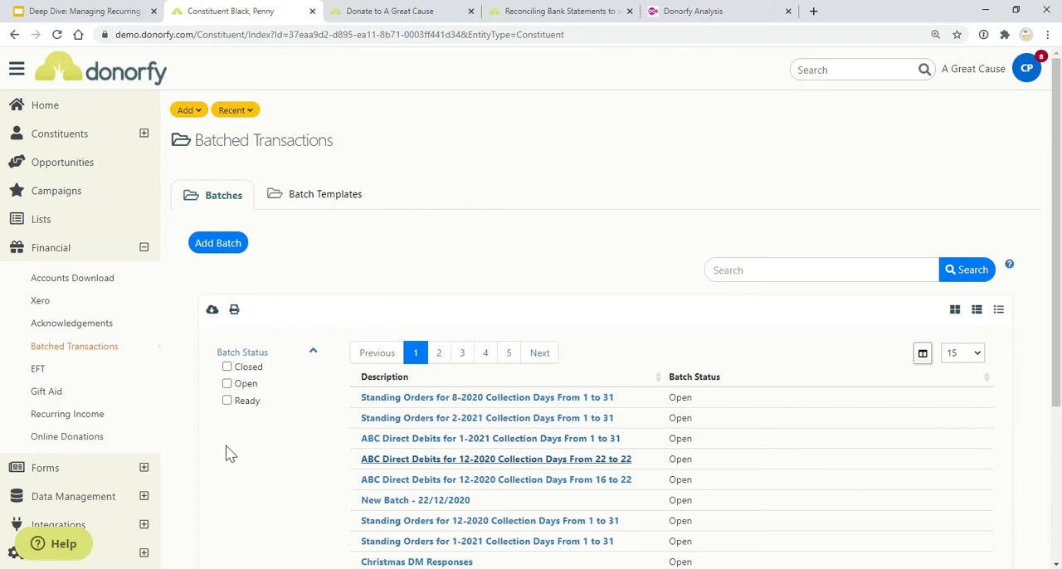
click(430, 418)
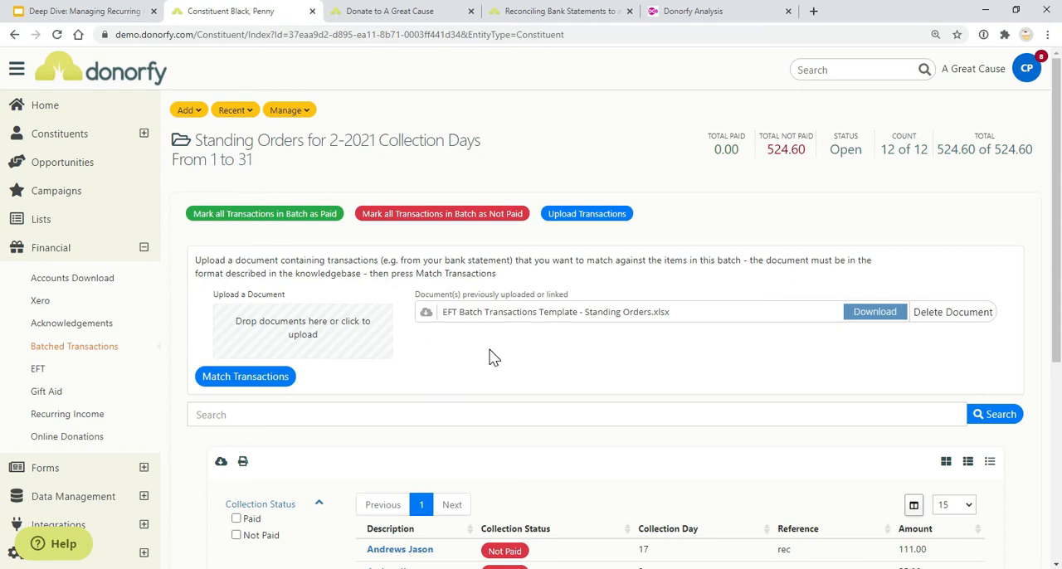
scroll(491, 356, down, 2)
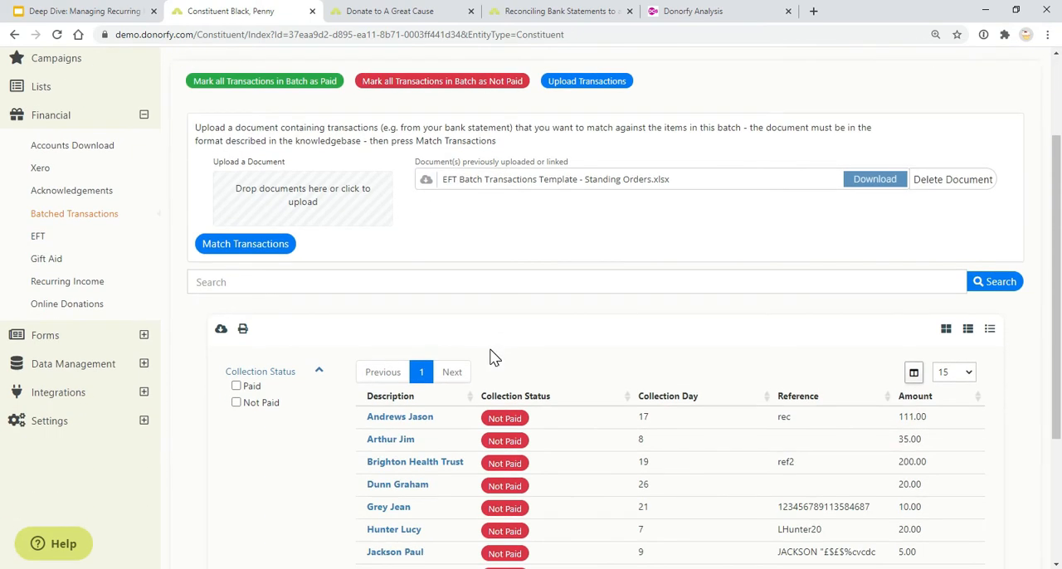
click(930, 183)
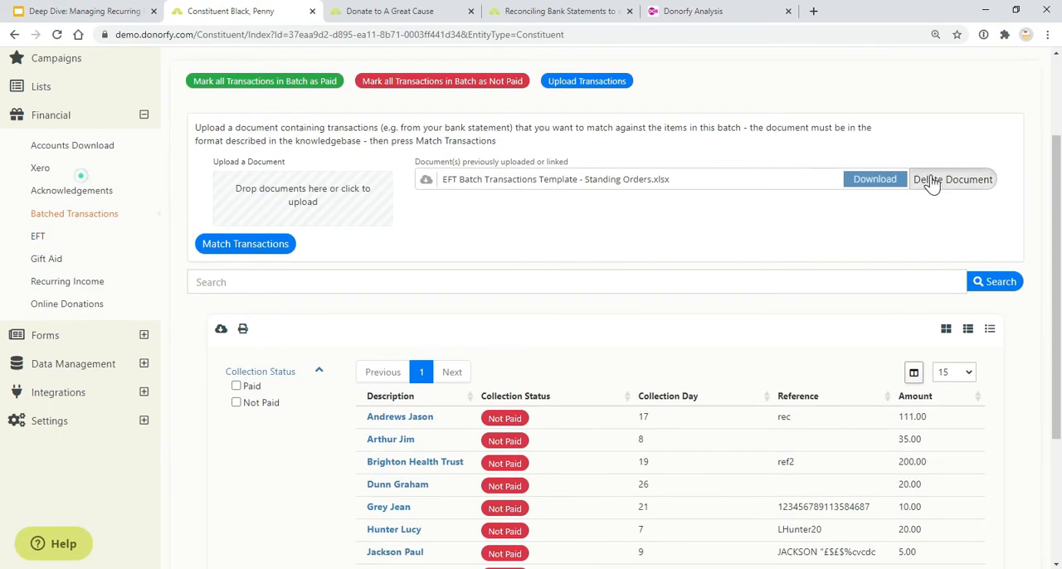
Mark the first four transactions in the 2-2021 standing orders batch as Paid
scroll(462, 237, down, 3)
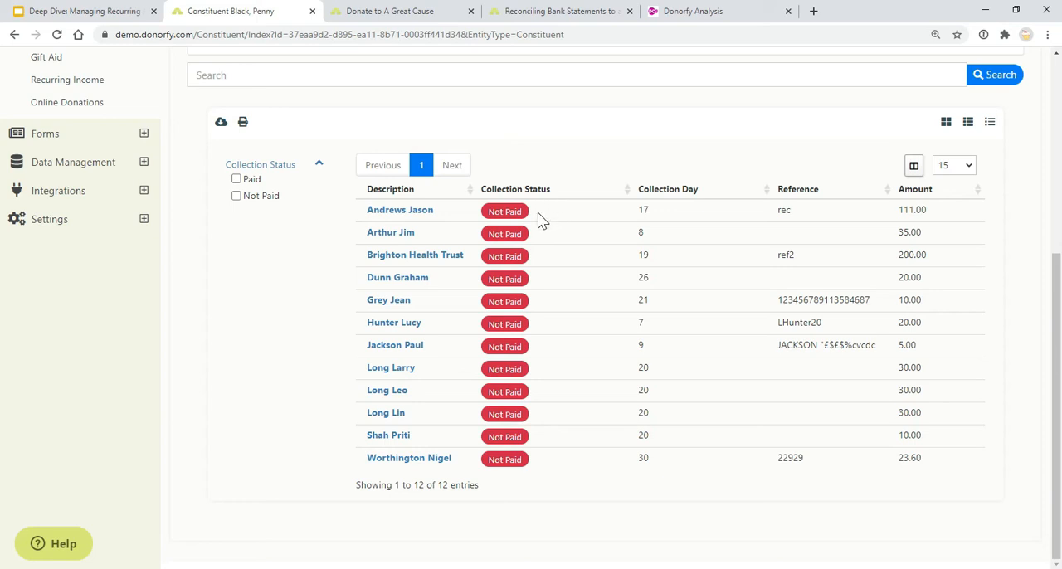
click(511, 214)
click(508, 234)
click(513, 257)
click(507, 278)
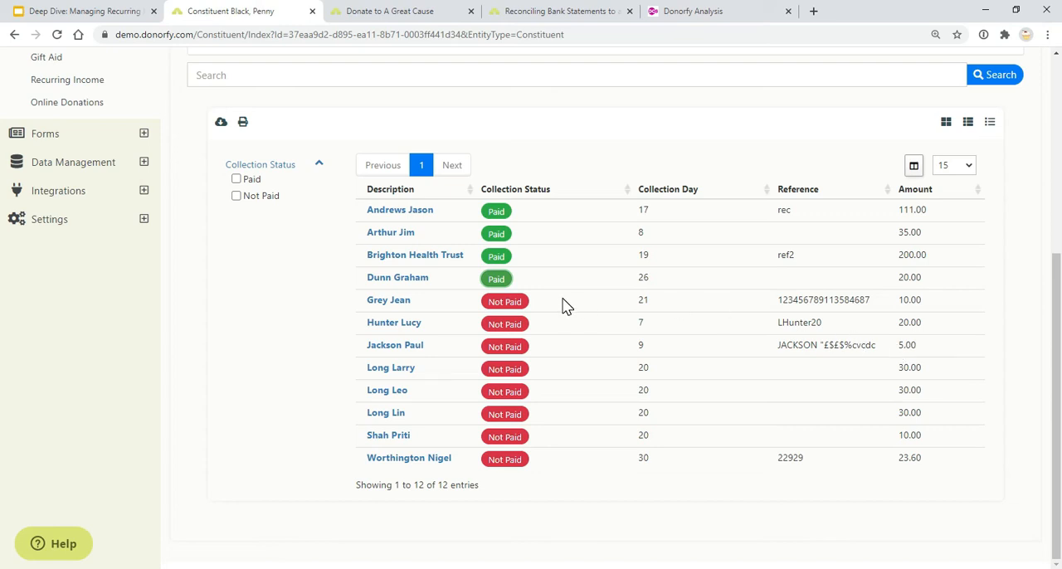
Search the help for "Reconciling Bank Statements to an EFT Batch"
scroll(563, 306, up, 5)
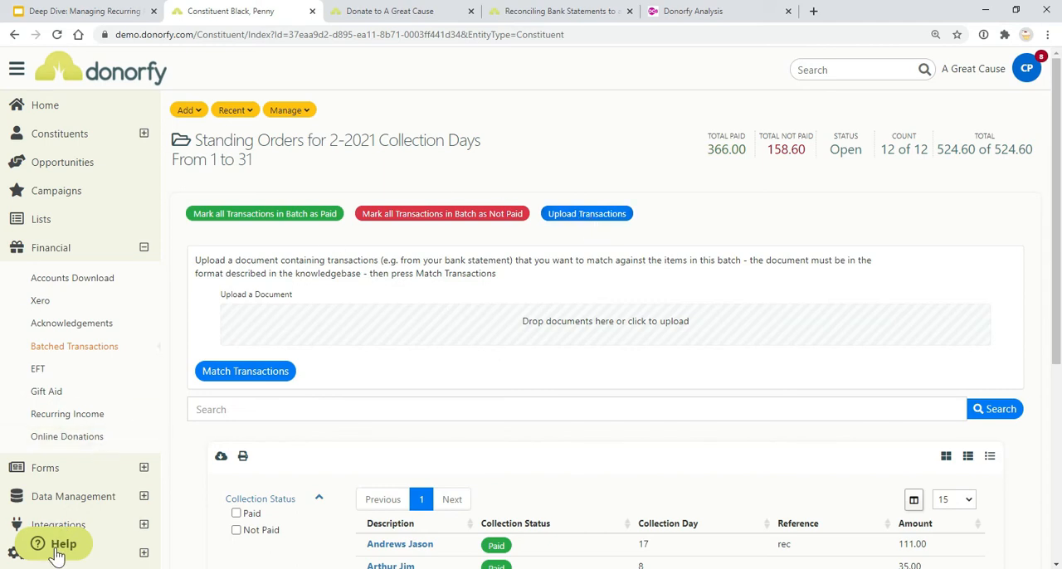
click(124, 209)
key(ctrl+v)
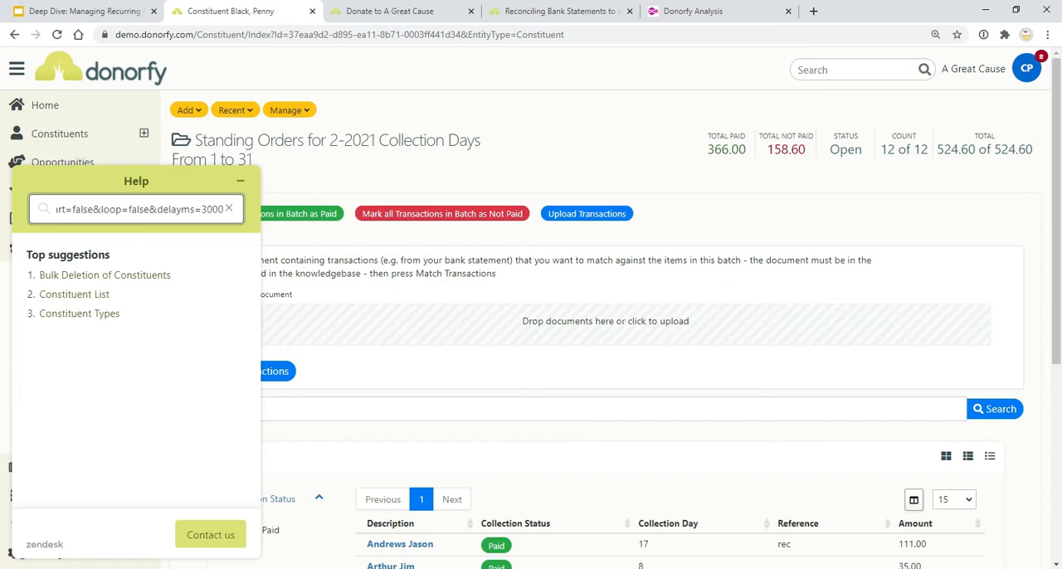
click(228, 208)
text(reconcill)
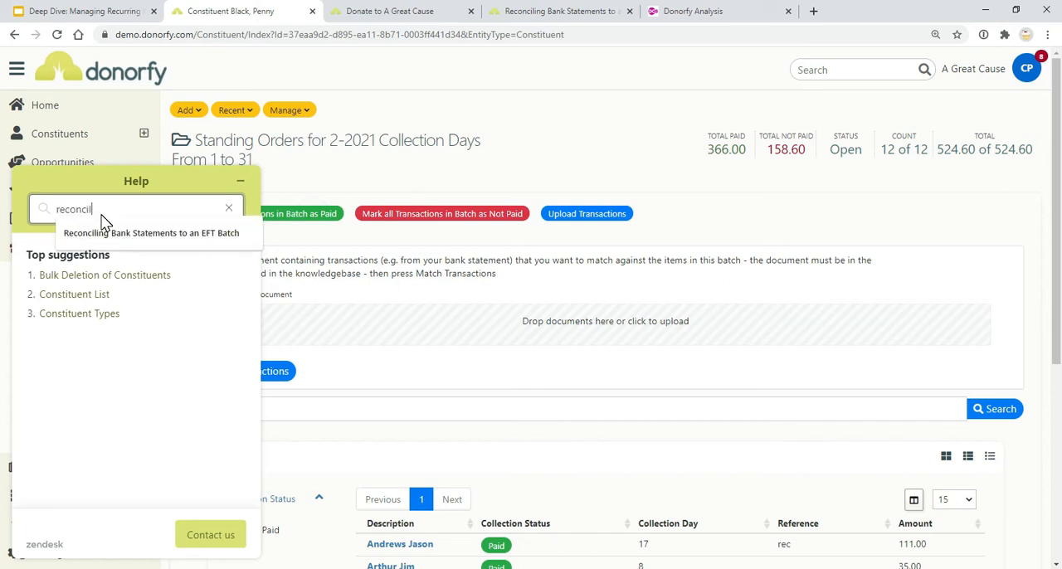
click(107, 231)
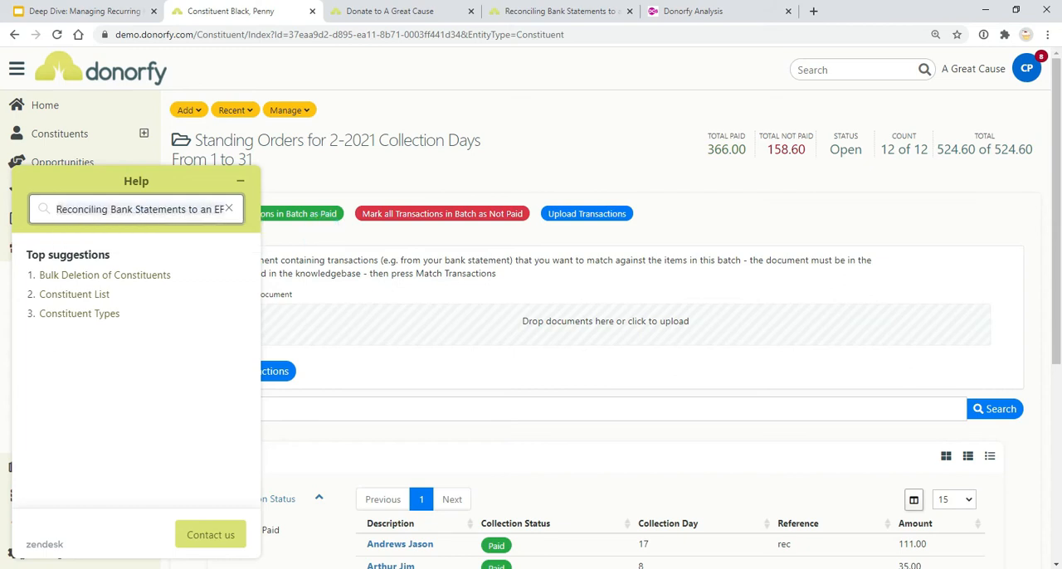
key(Return)
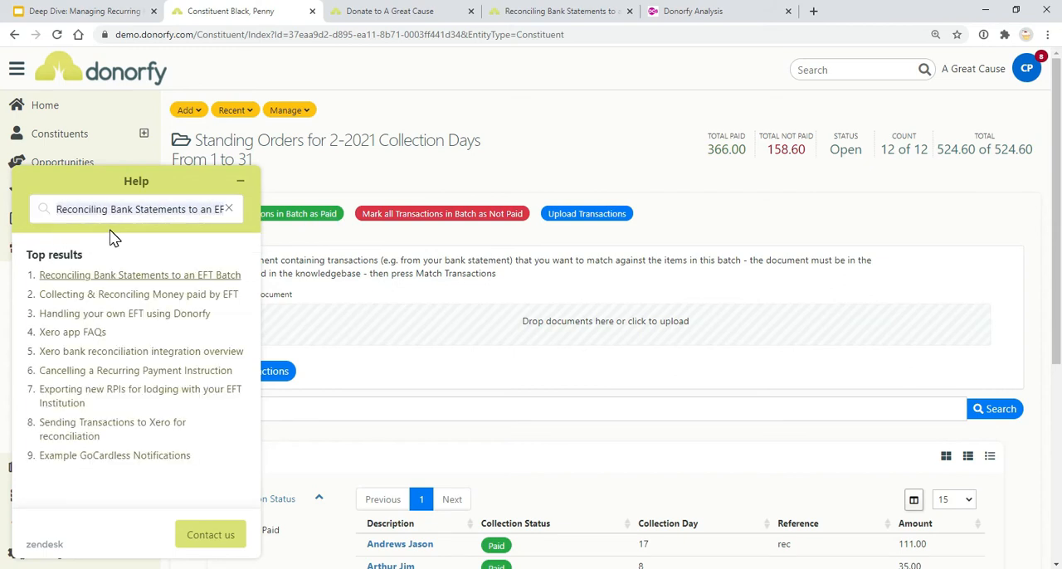
Open the help article on reconciling bank statements, examine its template link and required columns, and close the help
click(110, 276)
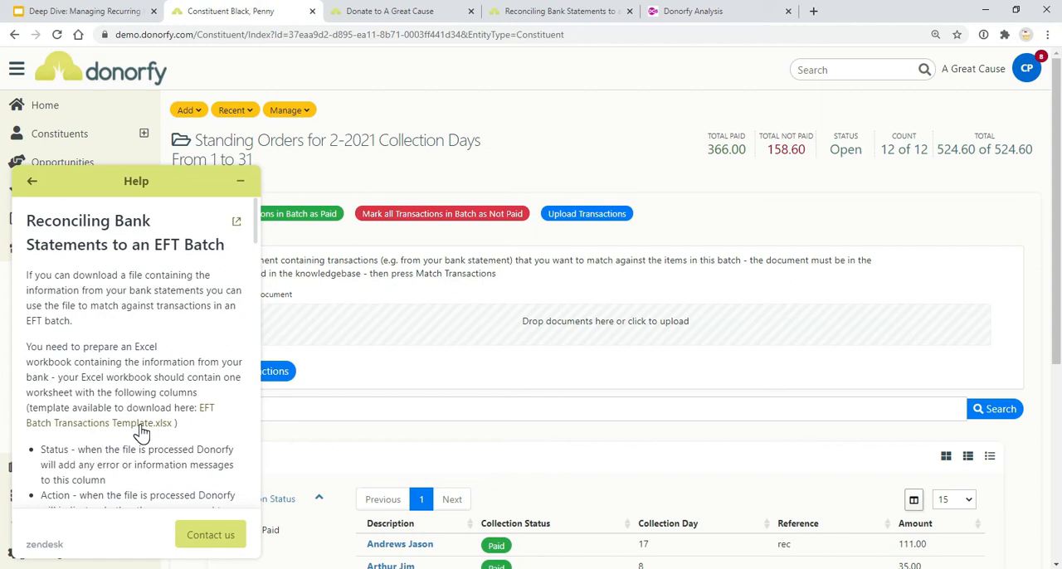
scroll(141, 432, down, 1)
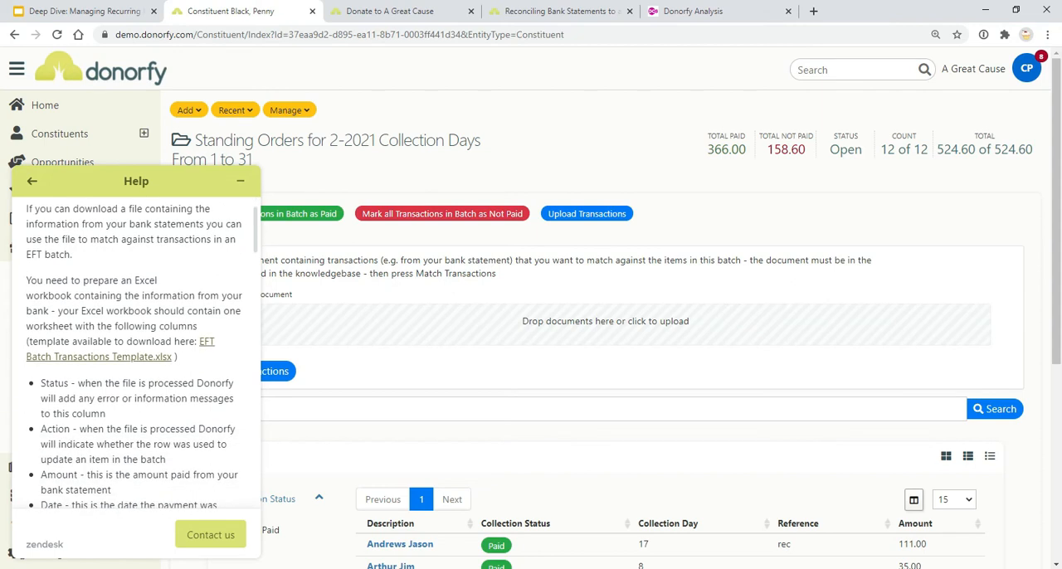
click(239, 181)
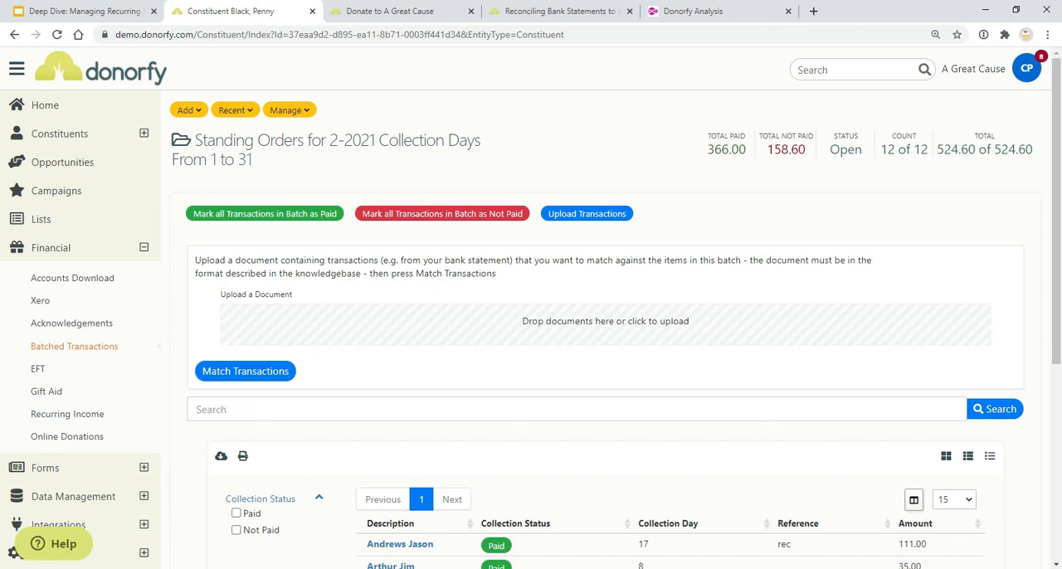
Upload the "EFT Batch Transactions Template - Standing Orders" workbook to the batch and match its transactions
click(568, 226)
click(572, 218)
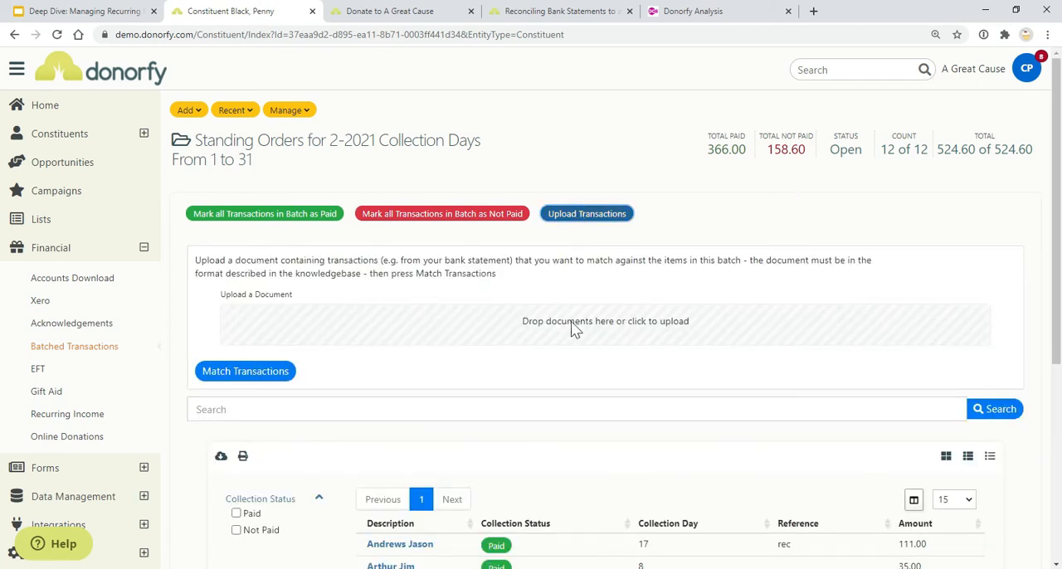
click(675, 318)
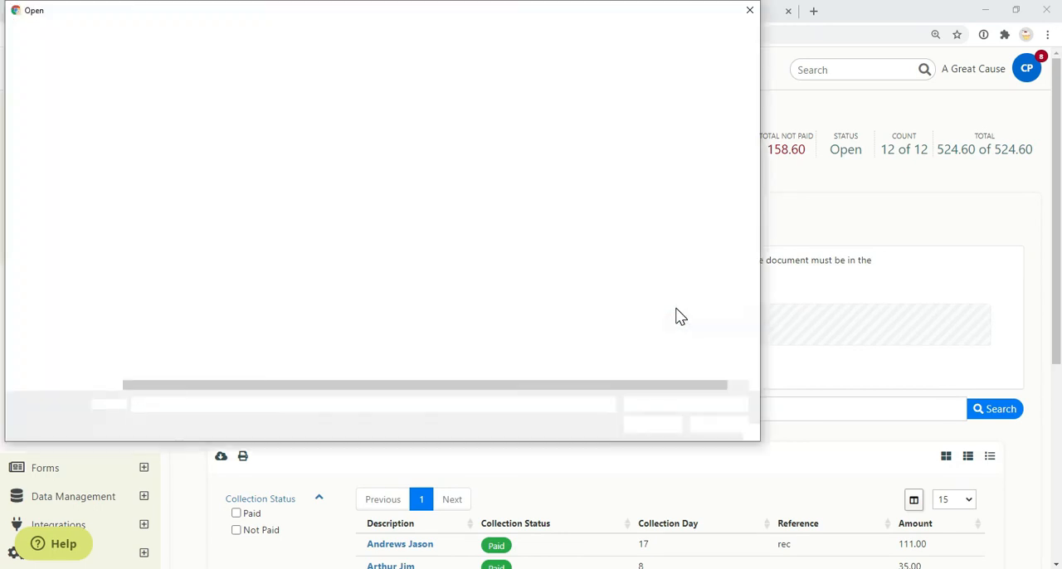
click(507, 109)
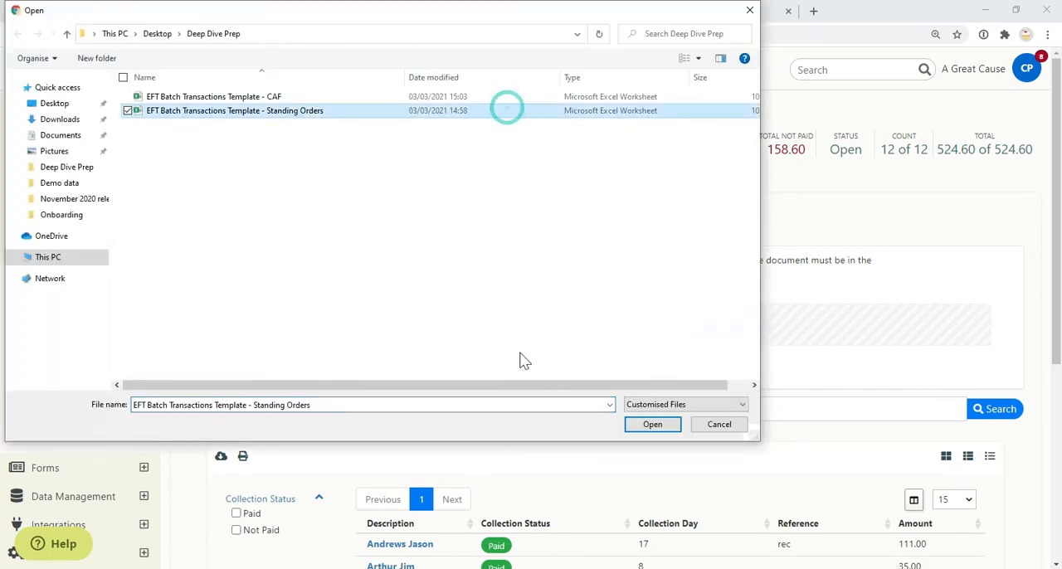
click(653, 424)
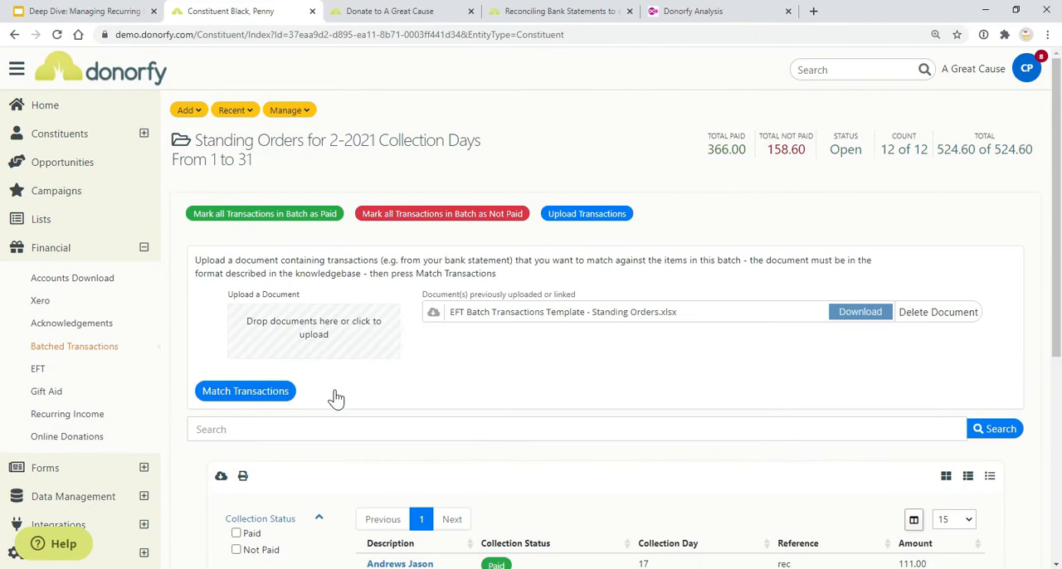
click(252, 396)
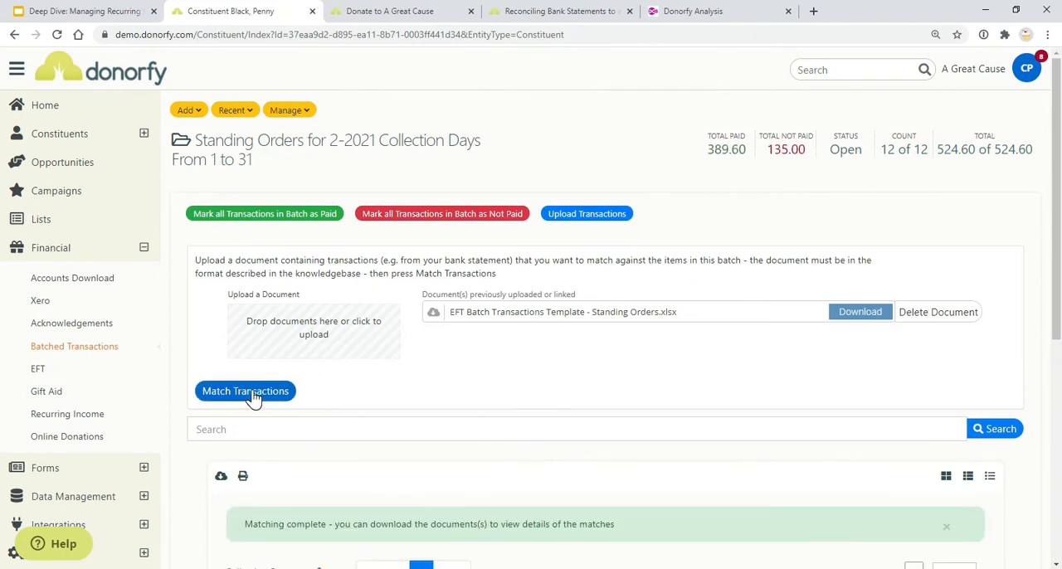
Review the matched collection statuses and post the 2-2021 standing orders batch, confirming the posting
scroll(498, 351, down, 5)
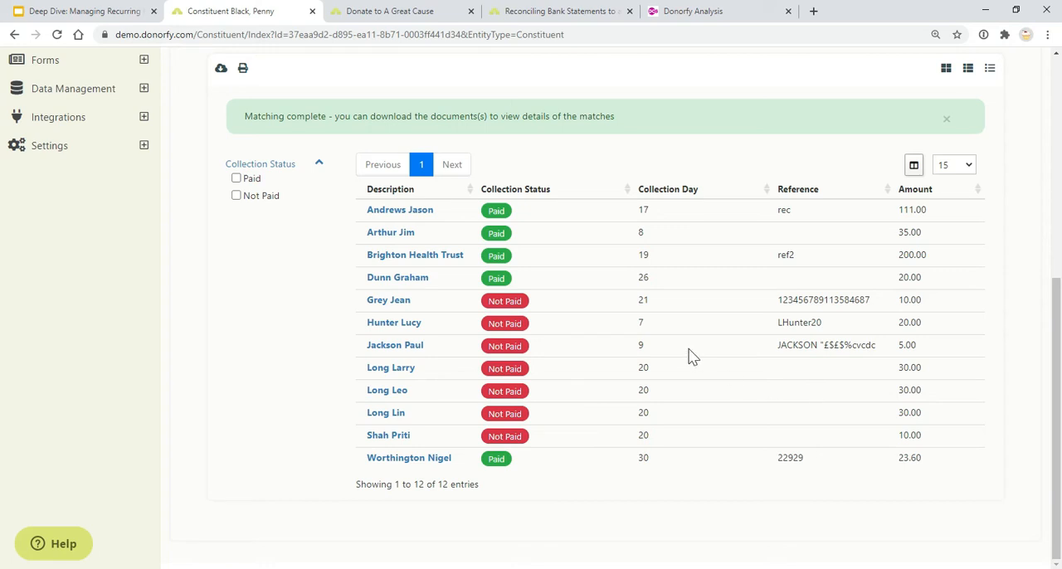
scroll(643, 322, up, 4)
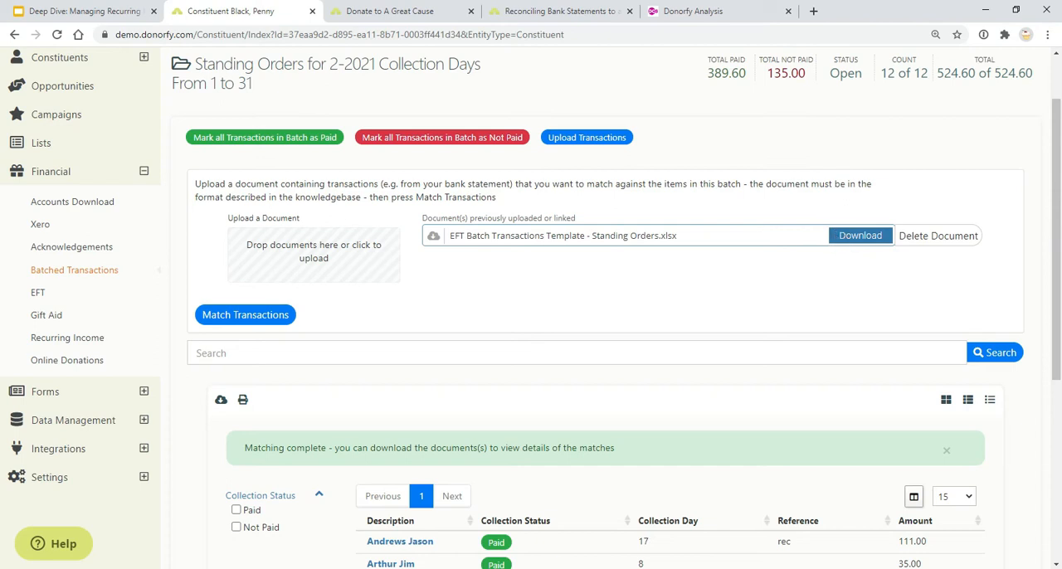
scroll(722, 241, down, 3)
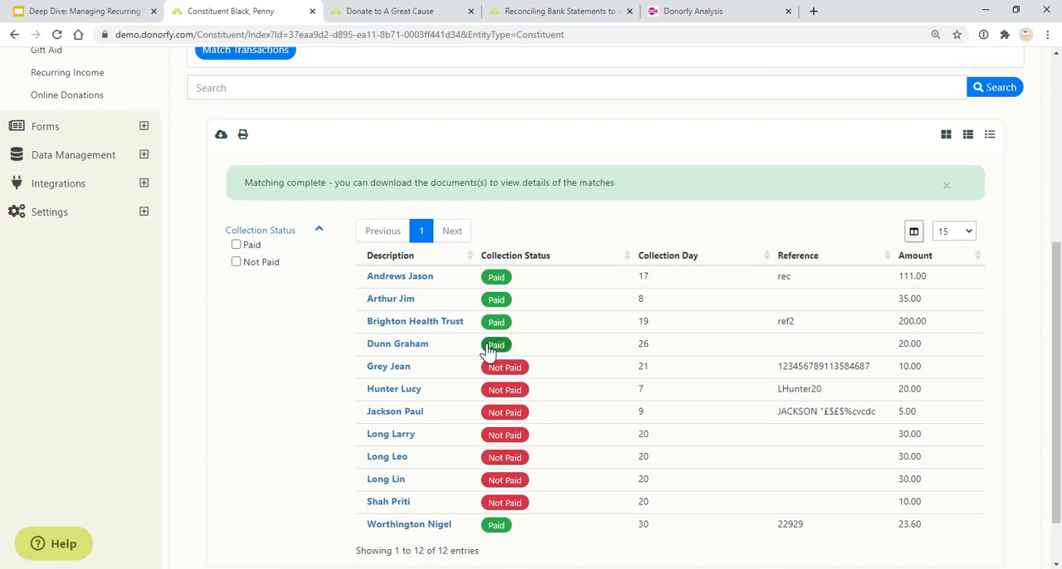
scroll(489, 357, up, 5)
click(307, 114)
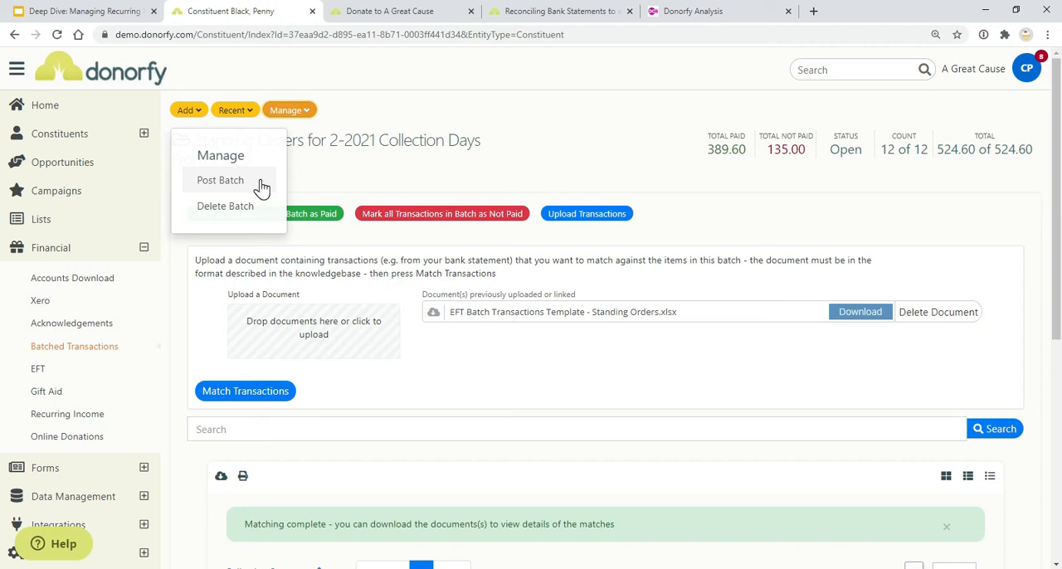
click(221, 181)
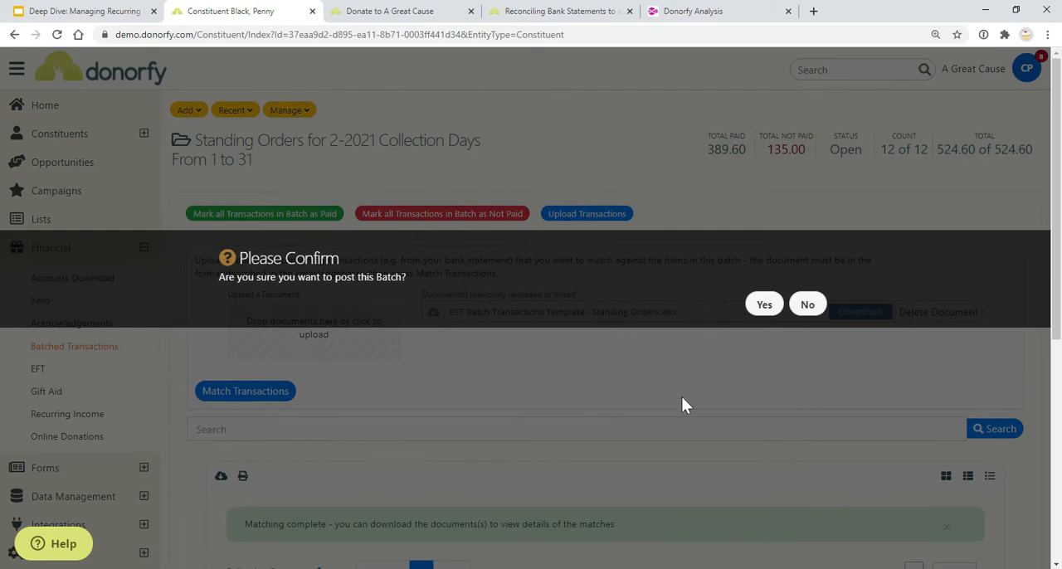
click(757, 309)
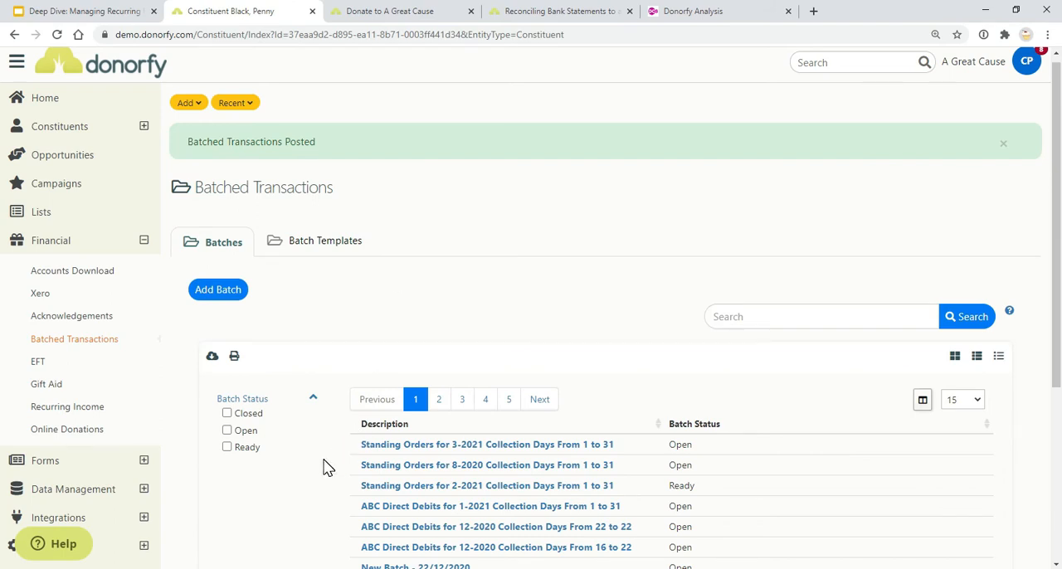
Reopen the posted 2-2021 standing orders batch and examine the collection status of its transactions
click(377, 488)
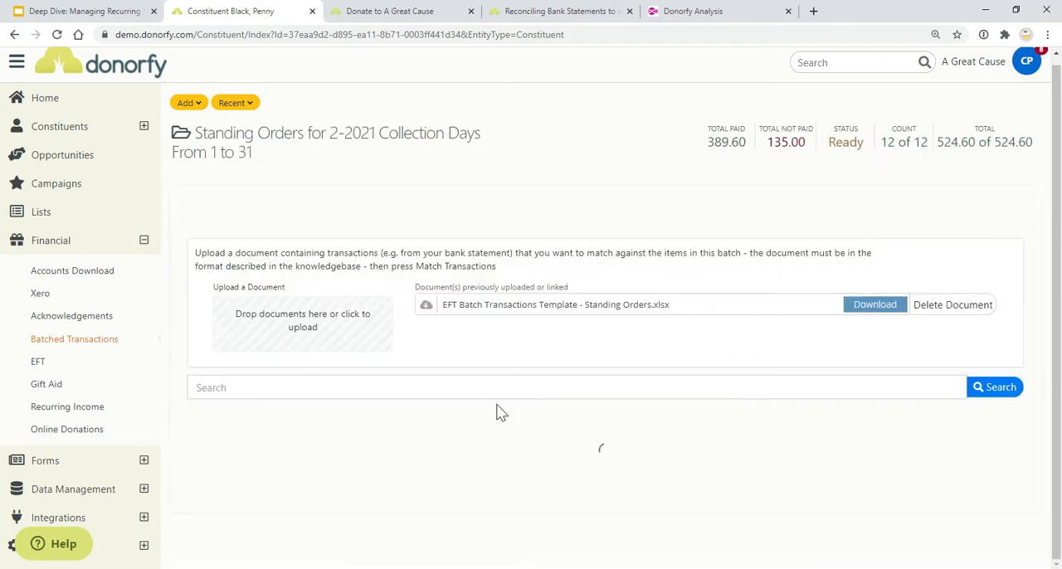
scroll(497, 390, down, 5)
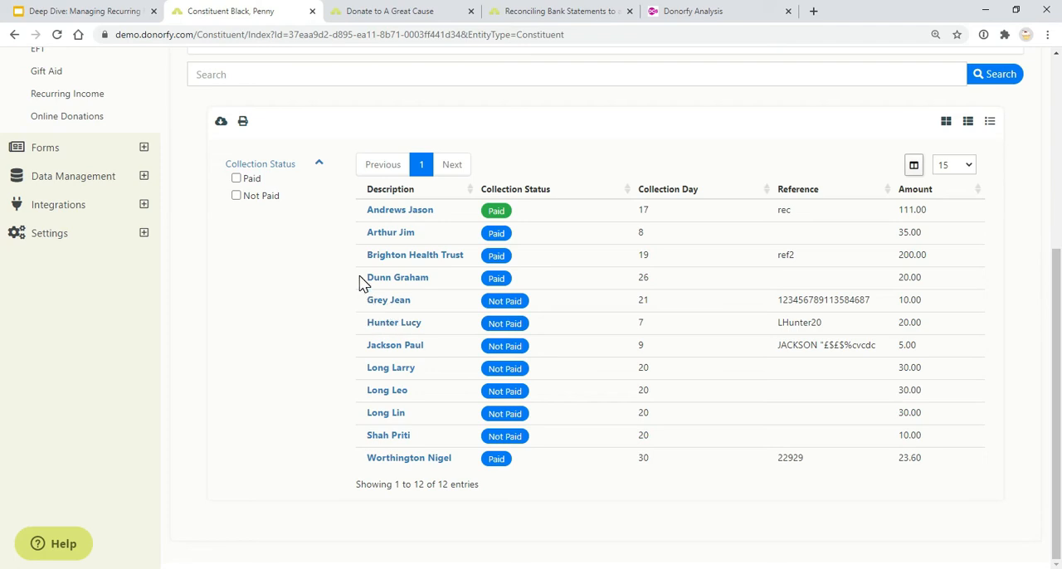
scroll(476, 240, up, 4)
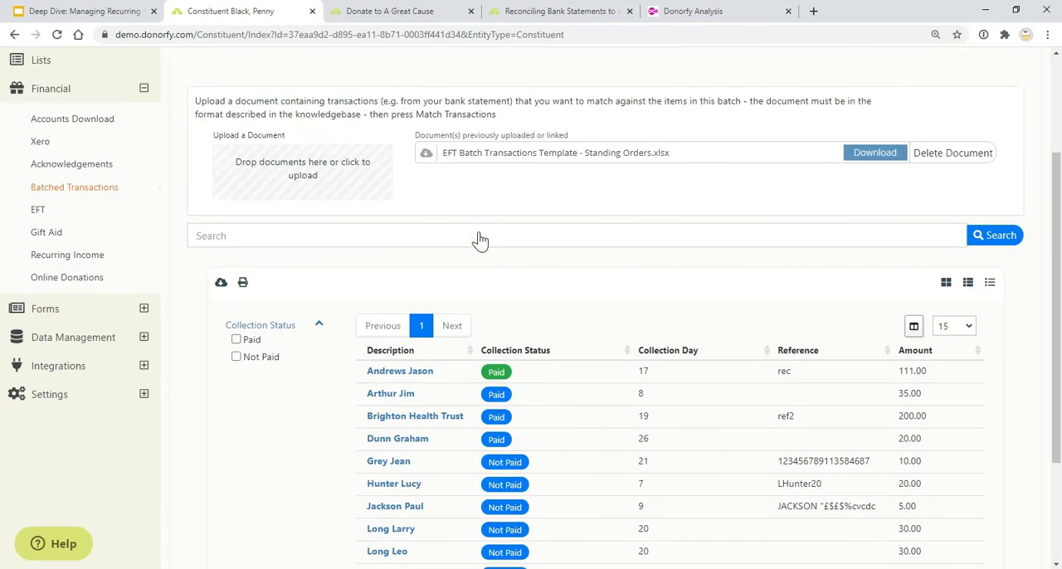
Look over the collection statuses in the 2-2021 standing orders batch and view the Reconciling Standing Orders slide in the presentation
scroll(505, 370, down, 4)
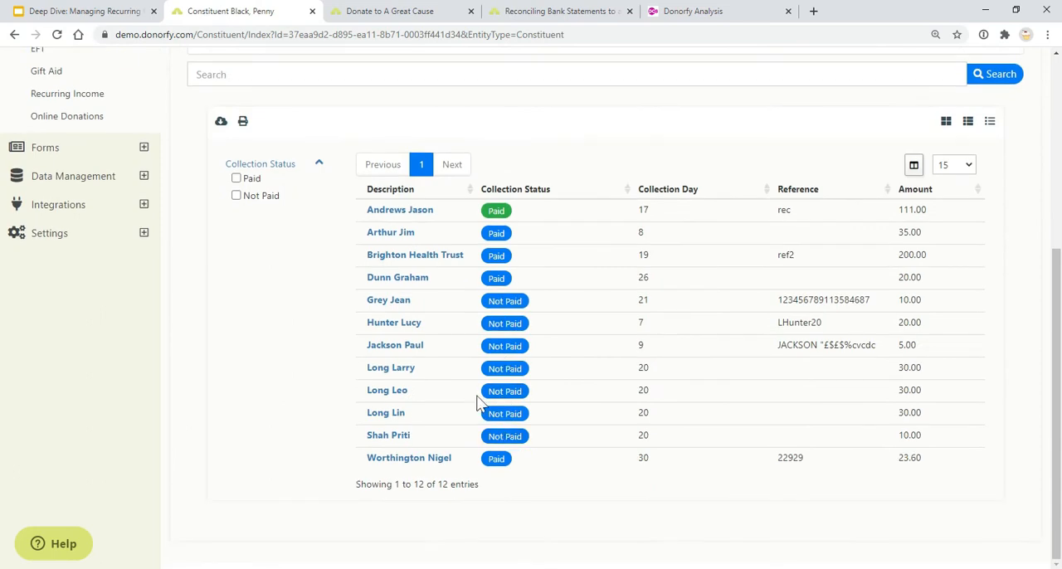
scroll(298, 248, up, 5)
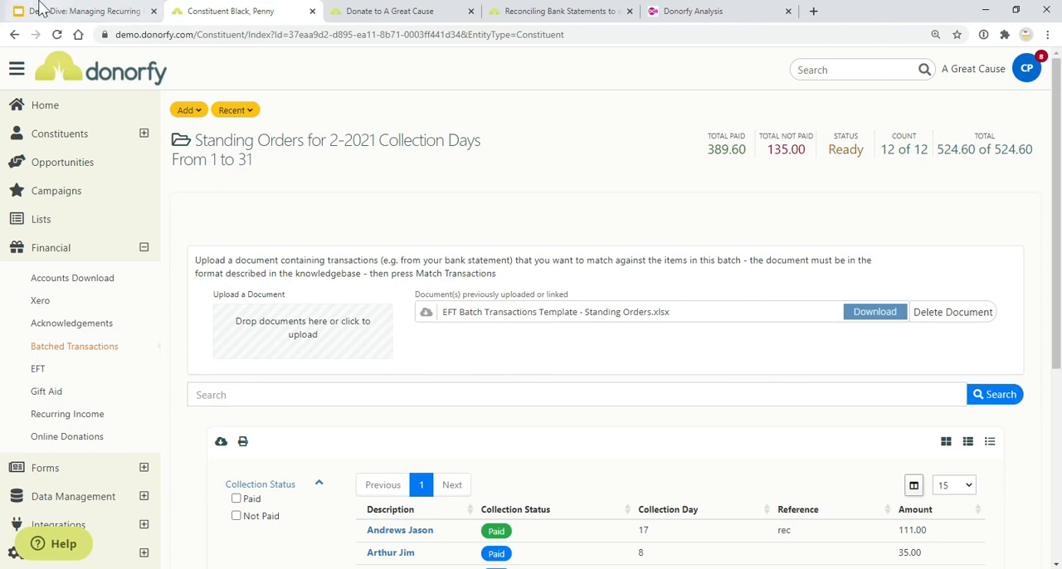
click(41, 10)
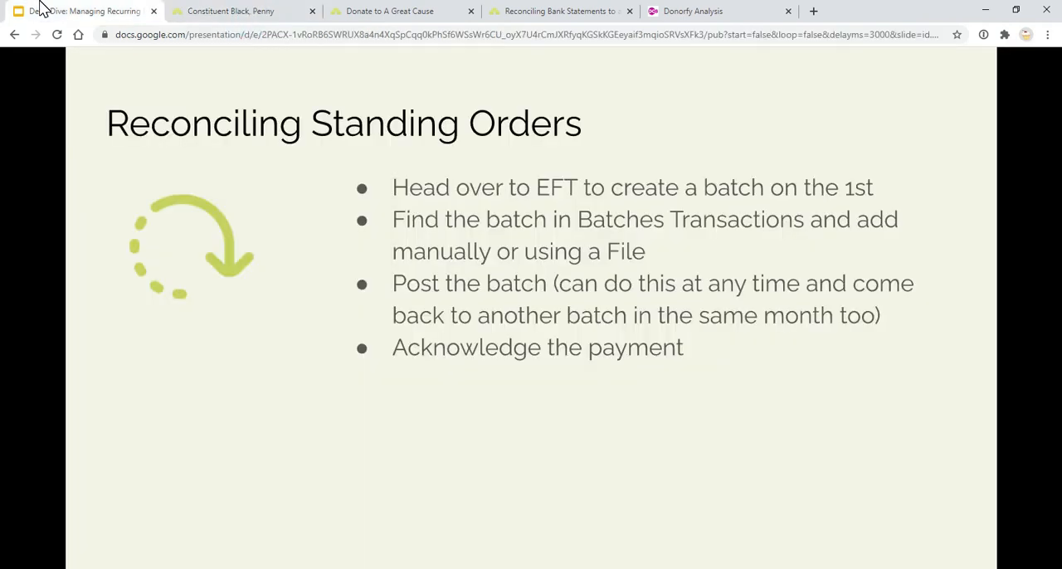
Switch back to Donorfy, open the financial acknowledgements and examine the outstanding transaction acknowledgements by email
click(227, 10)
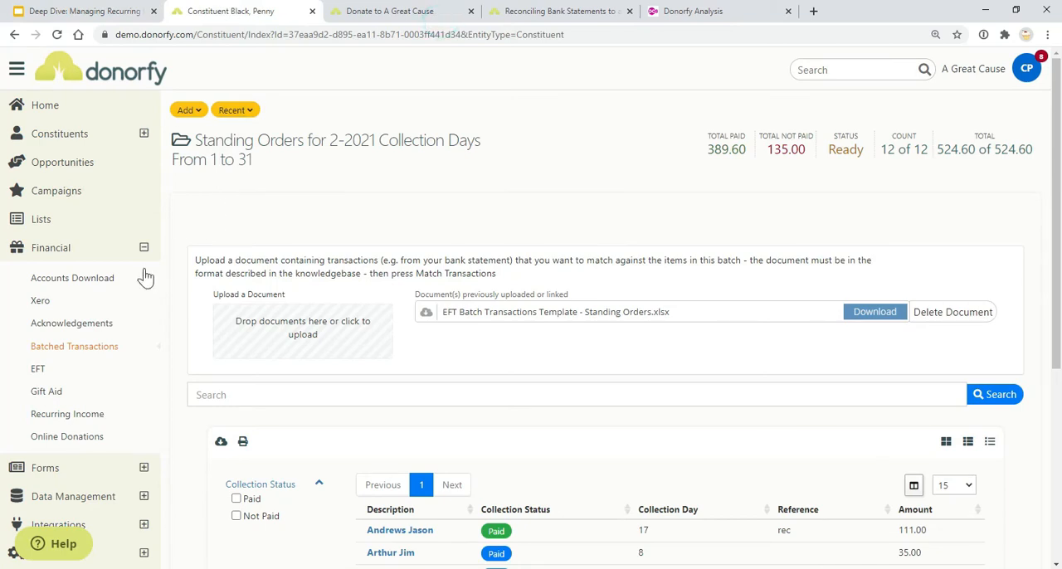
click(106, 322)
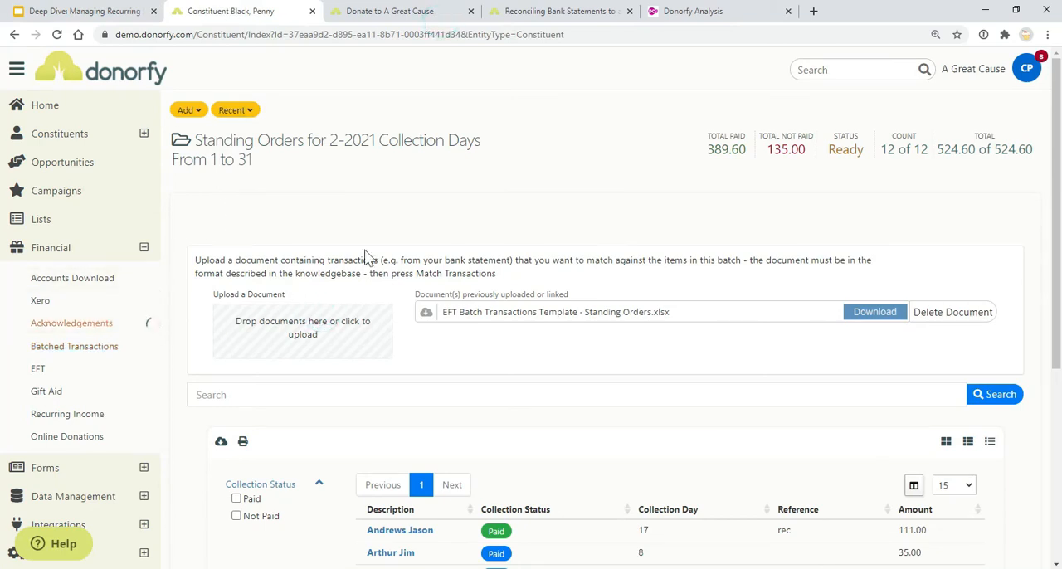
scroll(367, 257, down, 10)
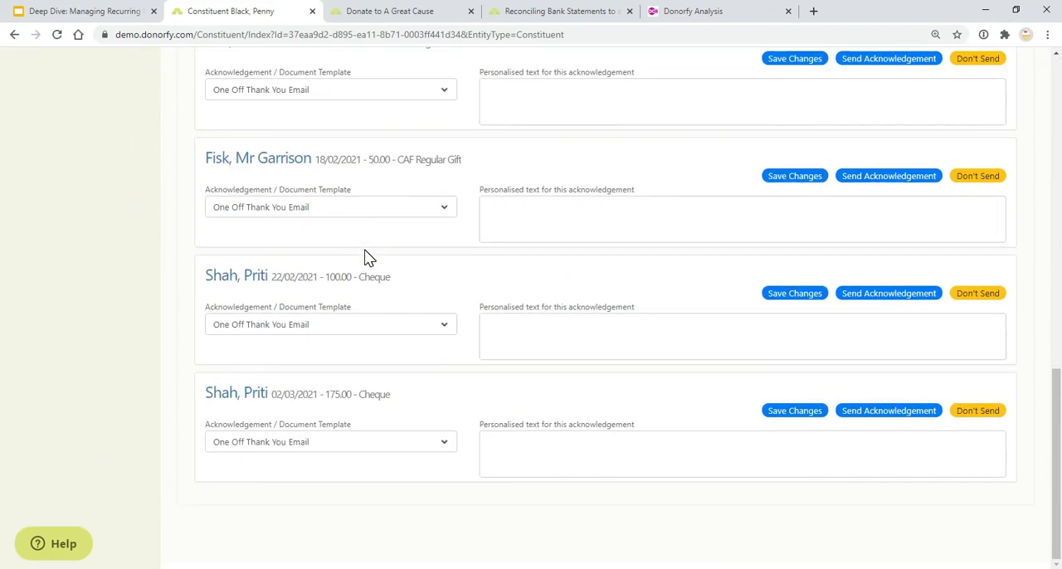
scroll(494, 365, up, 10)
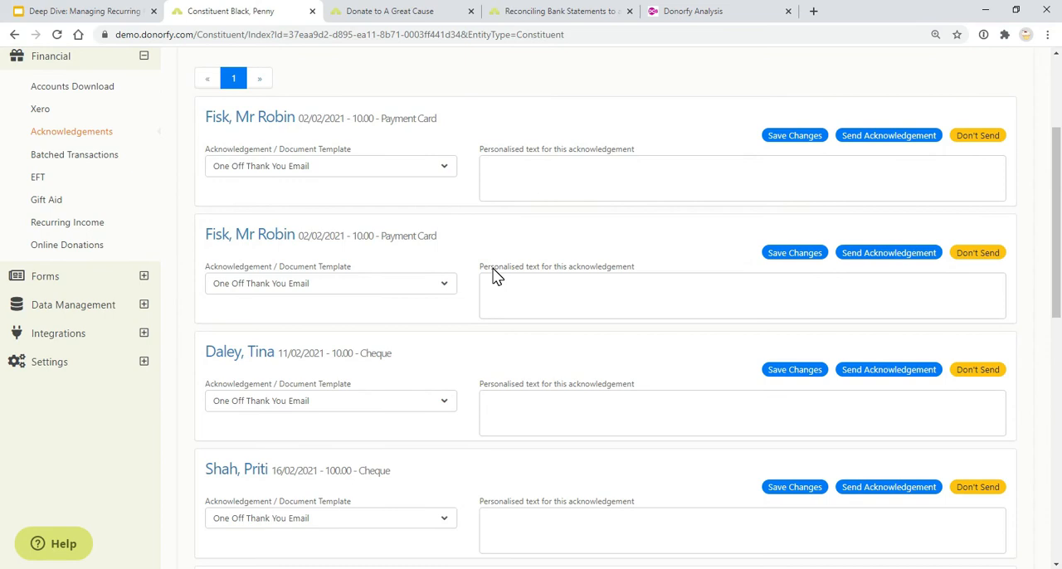
scroll(492, 273, up, 2)
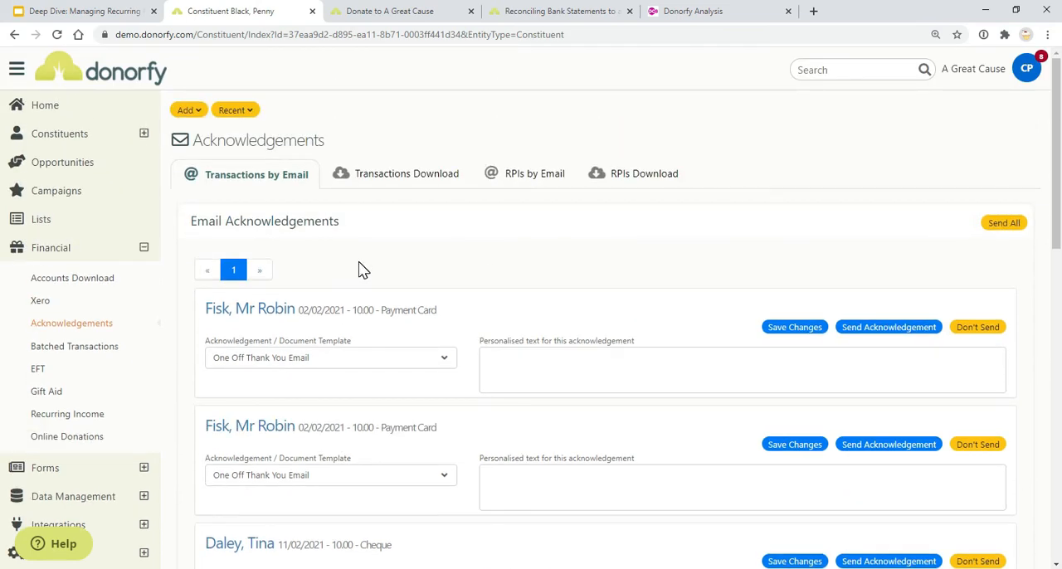
Switch to the presentation and advance past the CAF title slide to Adding new CAF Direct Debits
click(111, 11)
click(317, 340)
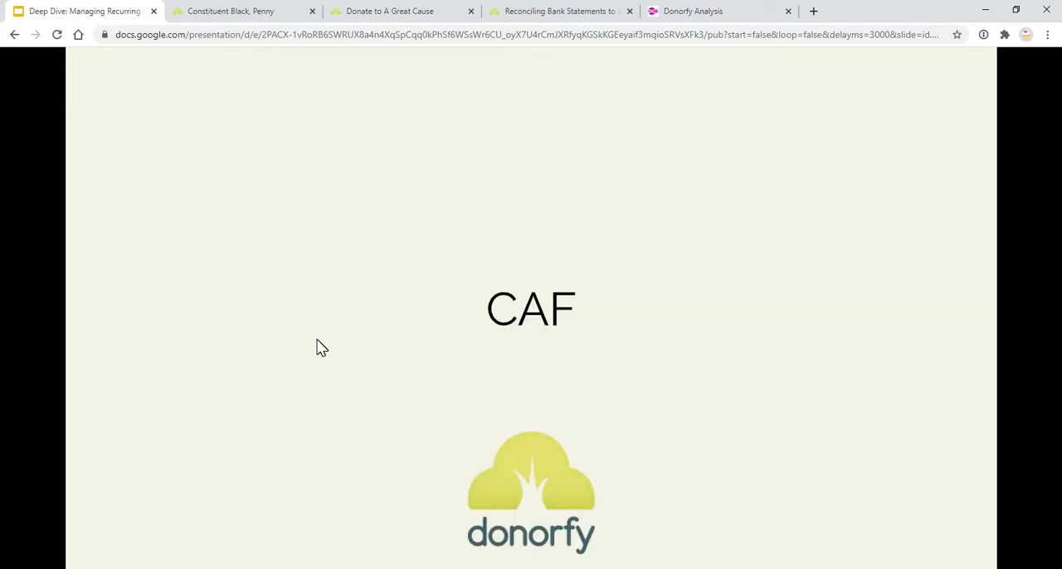
click(317, 341)
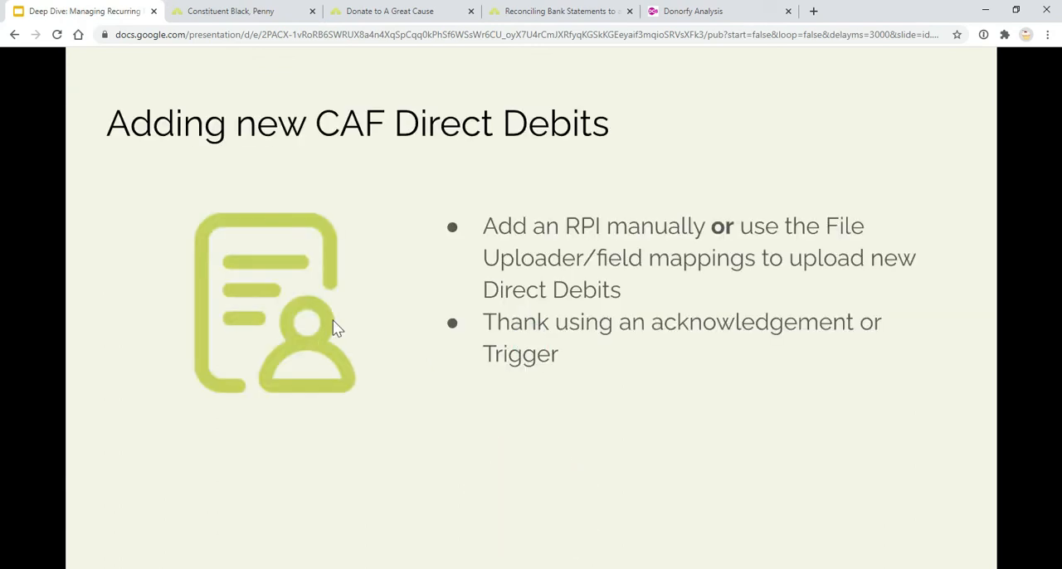
click(430, 293)
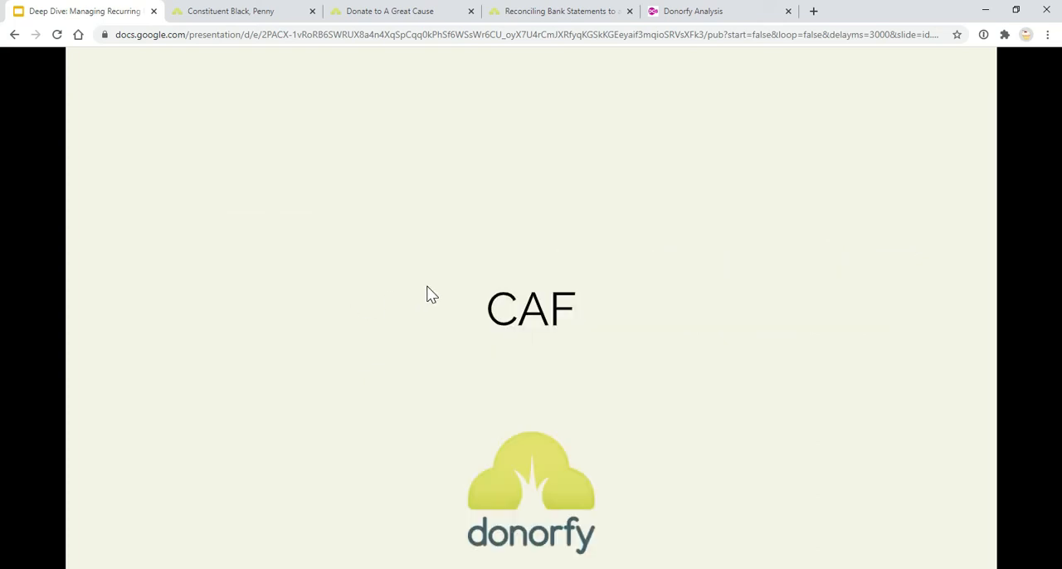
click(430, 294)
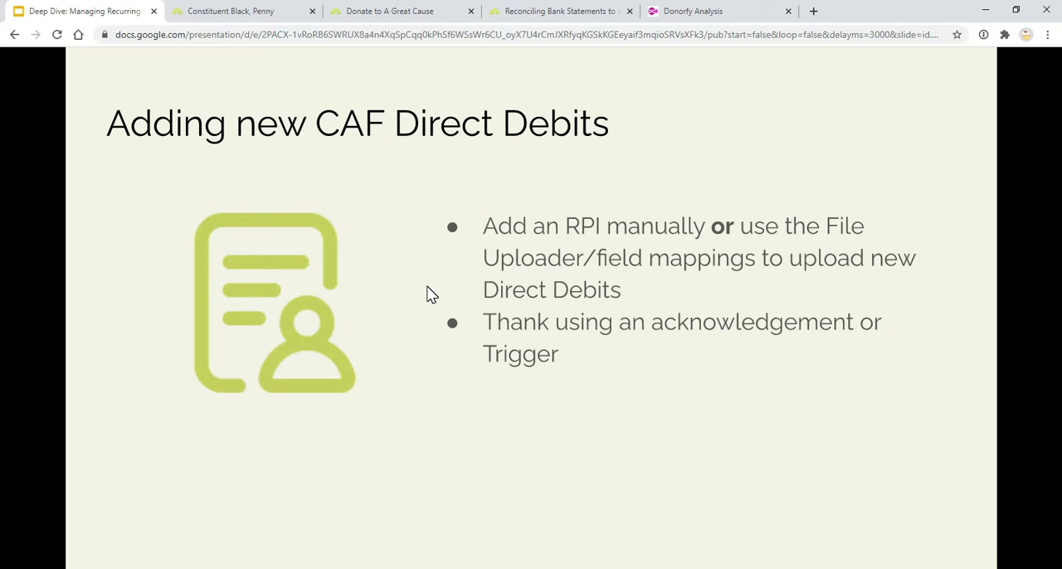
Return to Donorfy and open the field mapping check for the uploaded file "EXAMPLE - CAF Payroll (Payroll).xlsx"
click(236, 11)
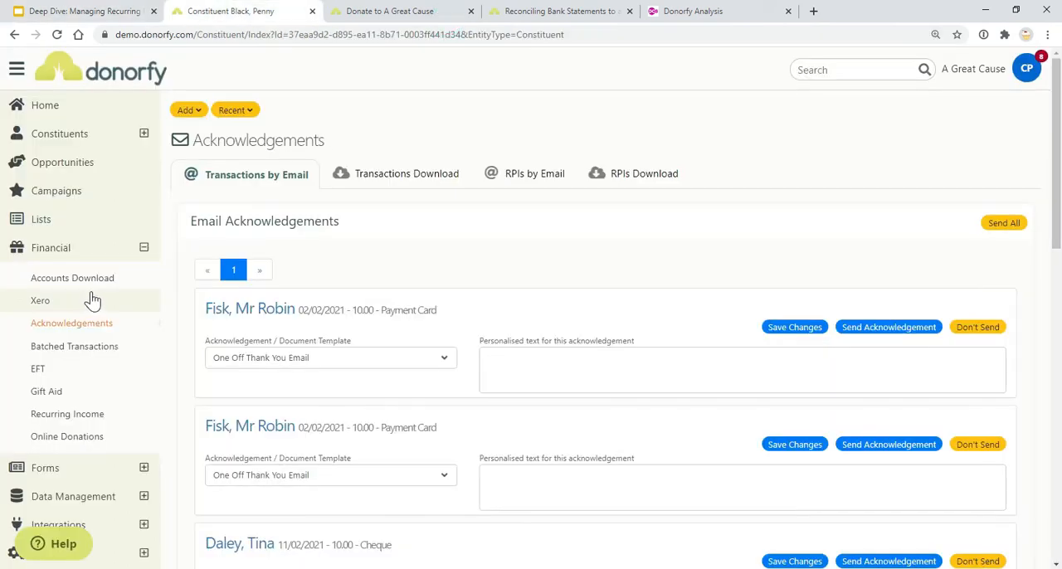
scroll(92, 321, down, 3)
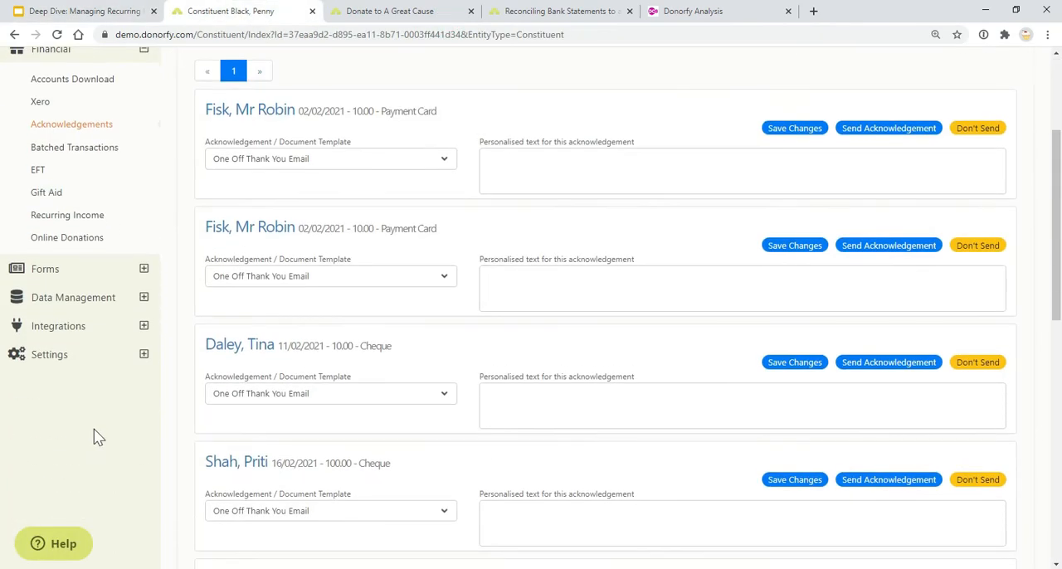
click(142, 300)
click(109, 358)
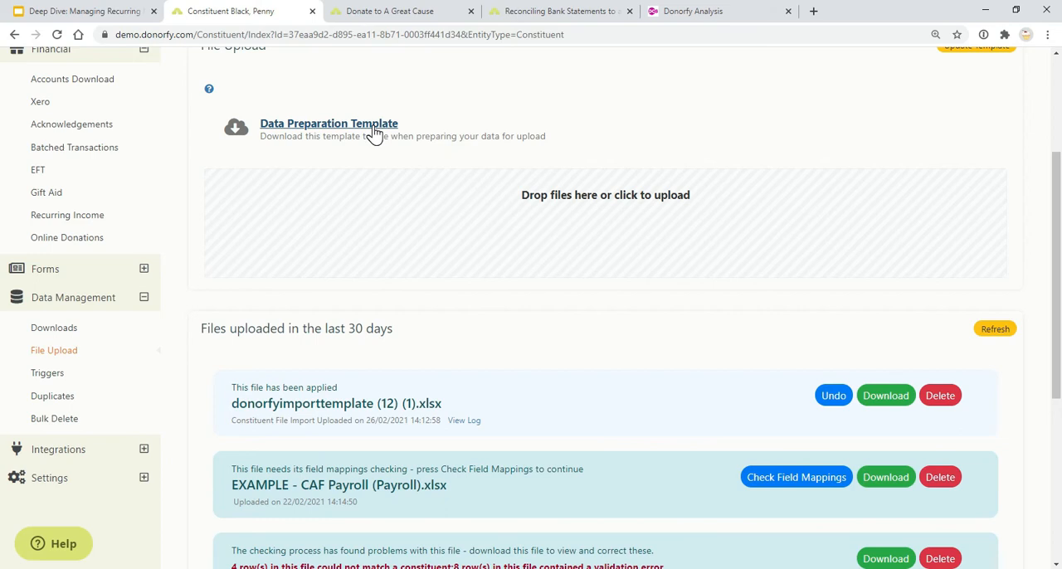
scroll(600, 304, down, 2)
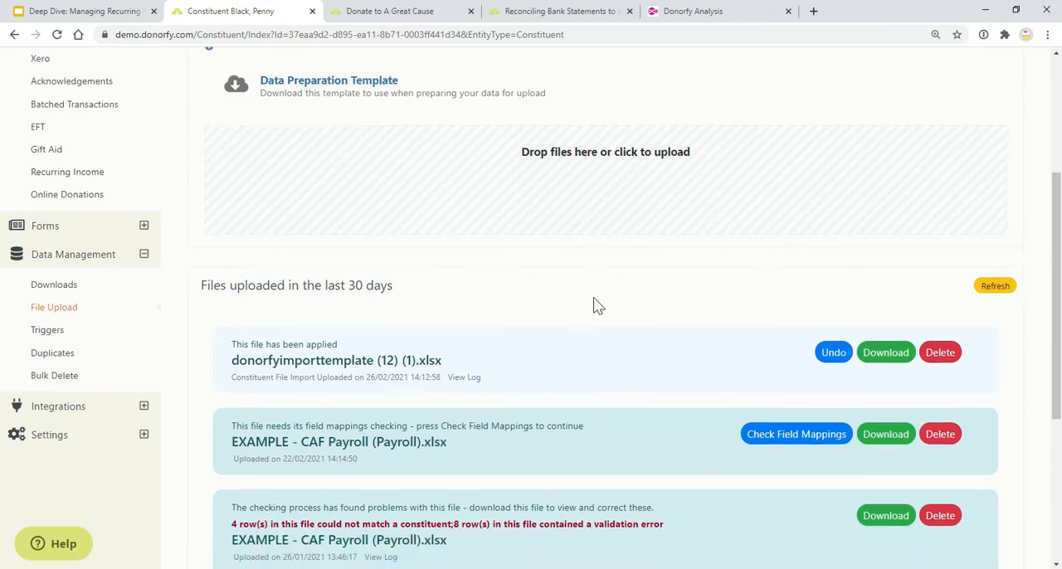
click(755, 354)
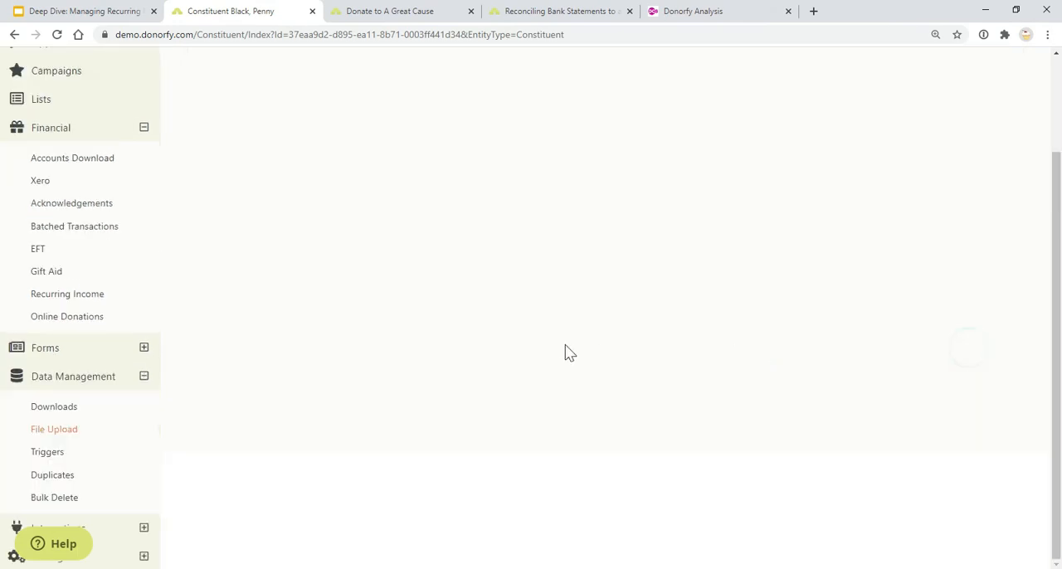
Apply the saved "CAF File" field mapping settings and set the file's data type to Recurring Payment Instructions
scroll(446, 342, up, 1)
click(336, 191)
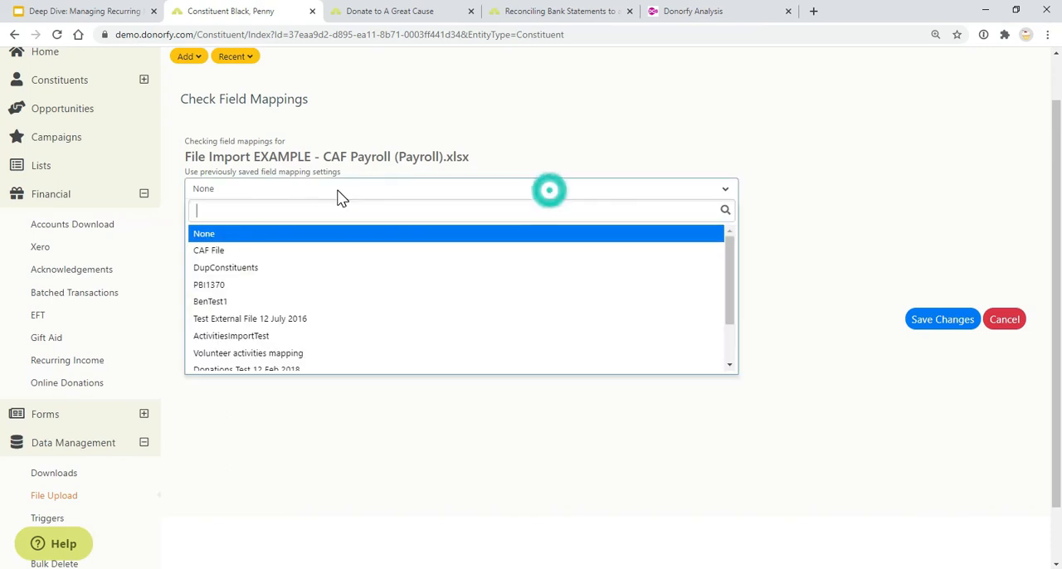
click(287, 250)
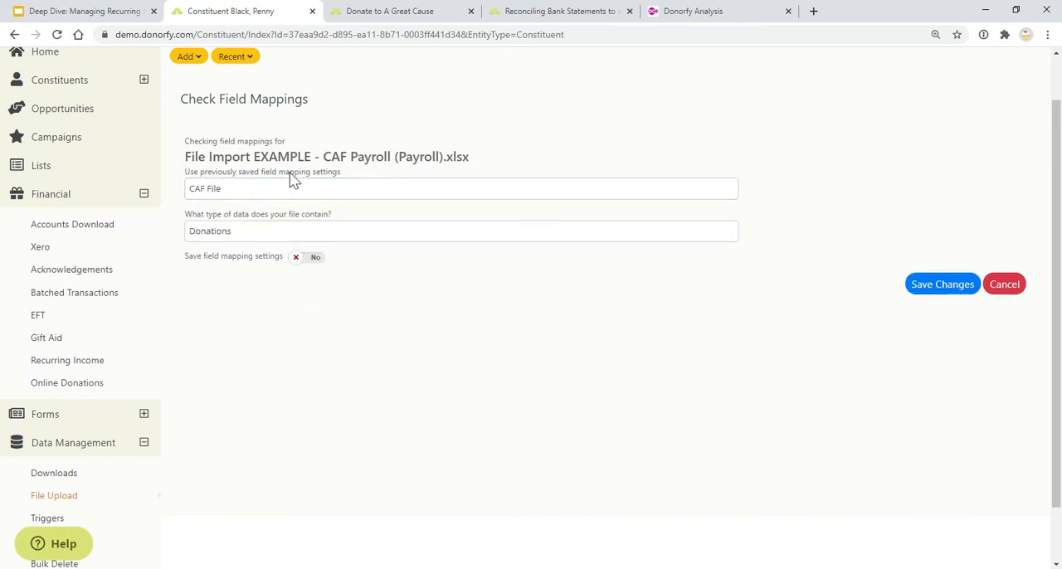
click(291, 240)
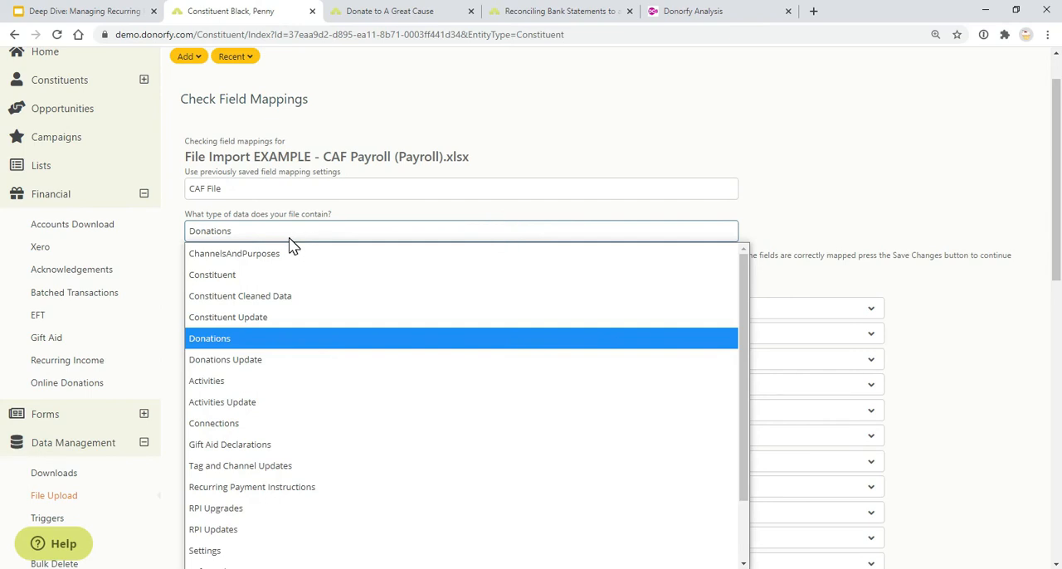
click(336, 488)
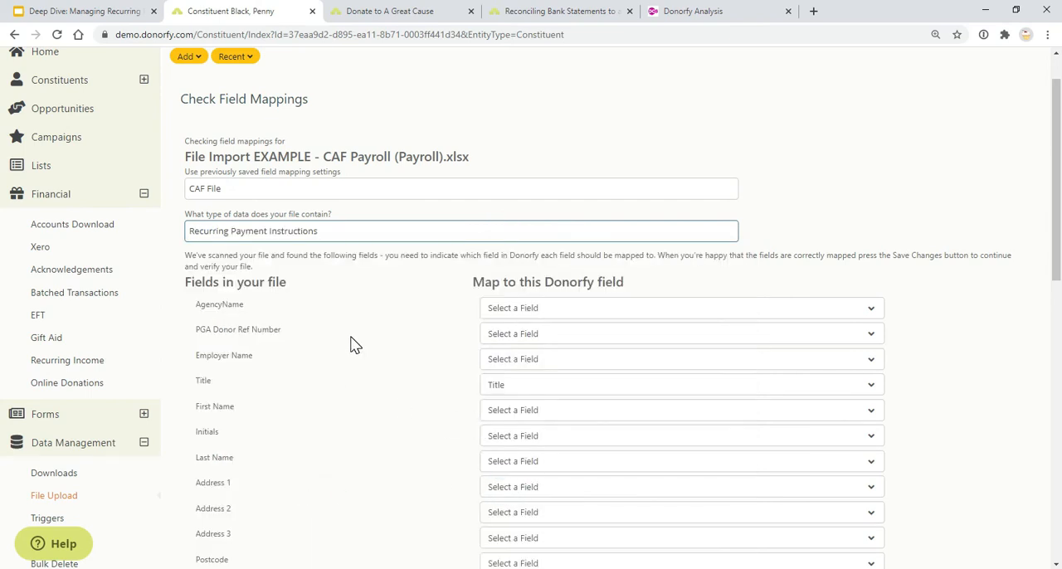
Review the payroll file's field mappings and turn on saving the field mapping settings
scroll(348, 353, down, 2)
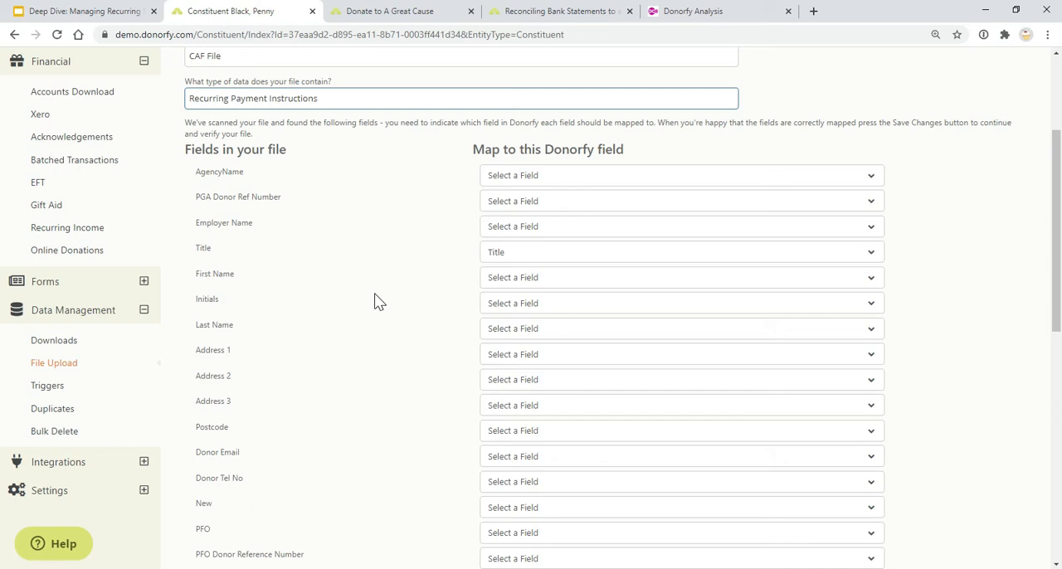
scroll(376, 303, down, 3)
scroll(384, 325, down, 4)
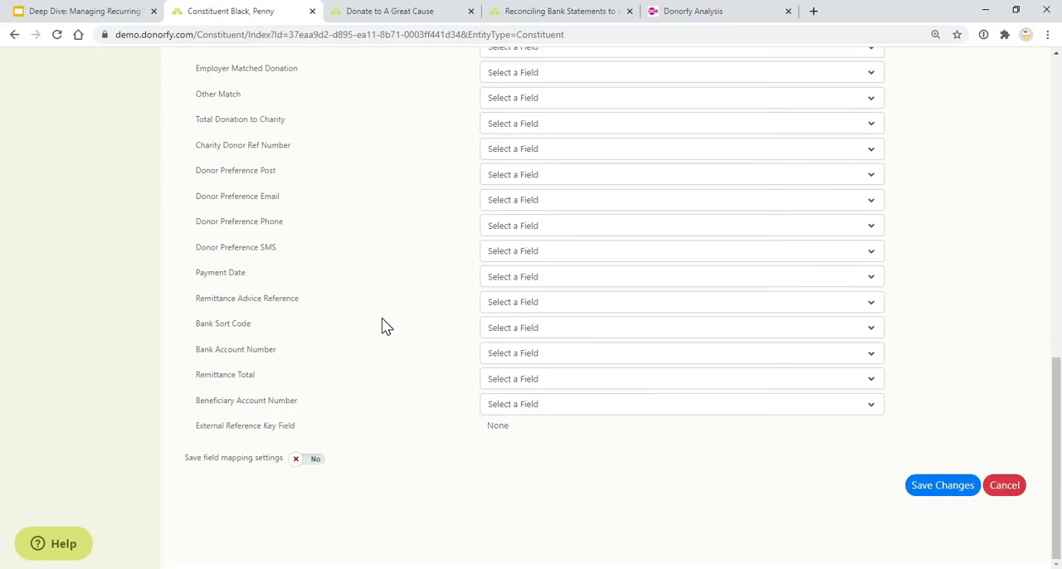
click(313, 460)
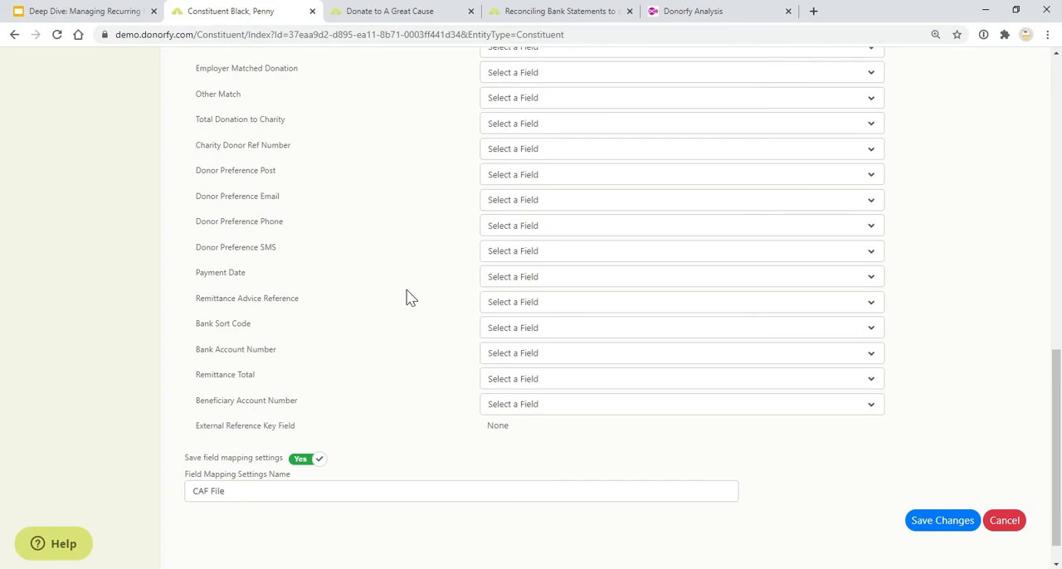
scroll(409, 297, up, 5)
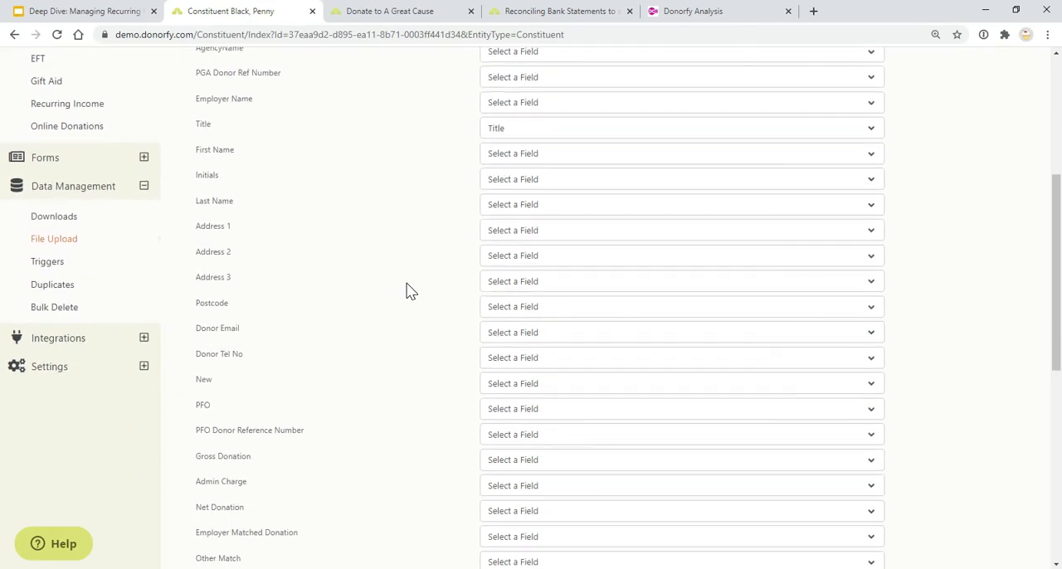
scroll(409, 290, up, 2)
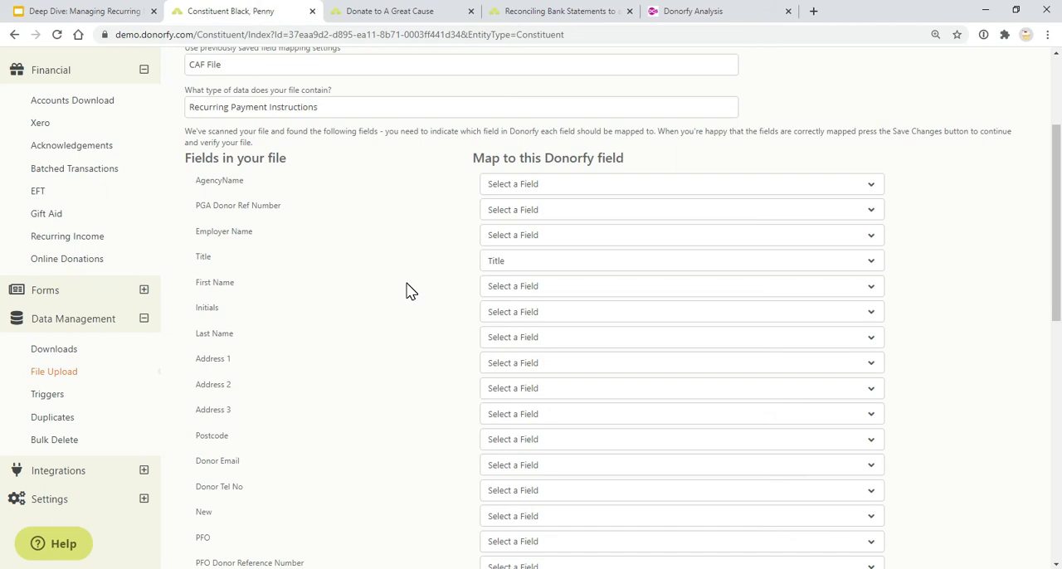
scroll(407, 290, up, 3)
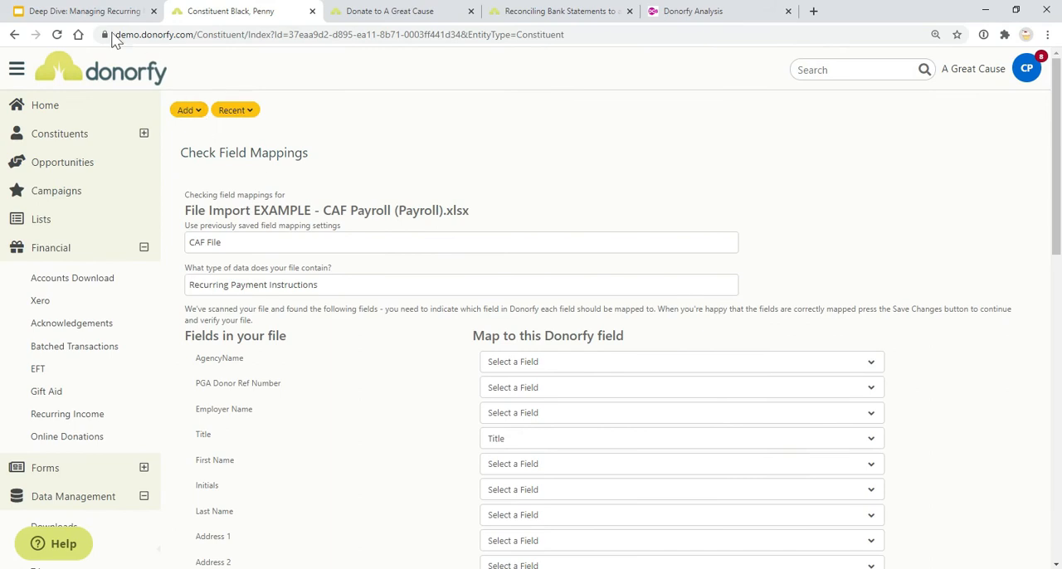
Check the recurring payment instruction acknowledgements by email in Donorfy and view the Reconciling CAF payments slide in the presentation
click(83, 12)
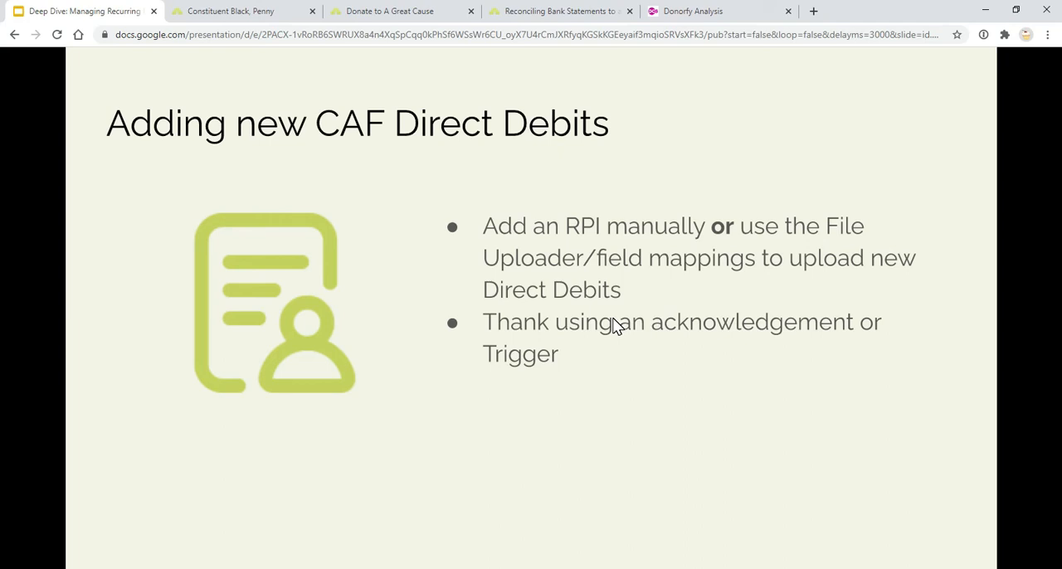
click(249, 11)
click(83, 326)
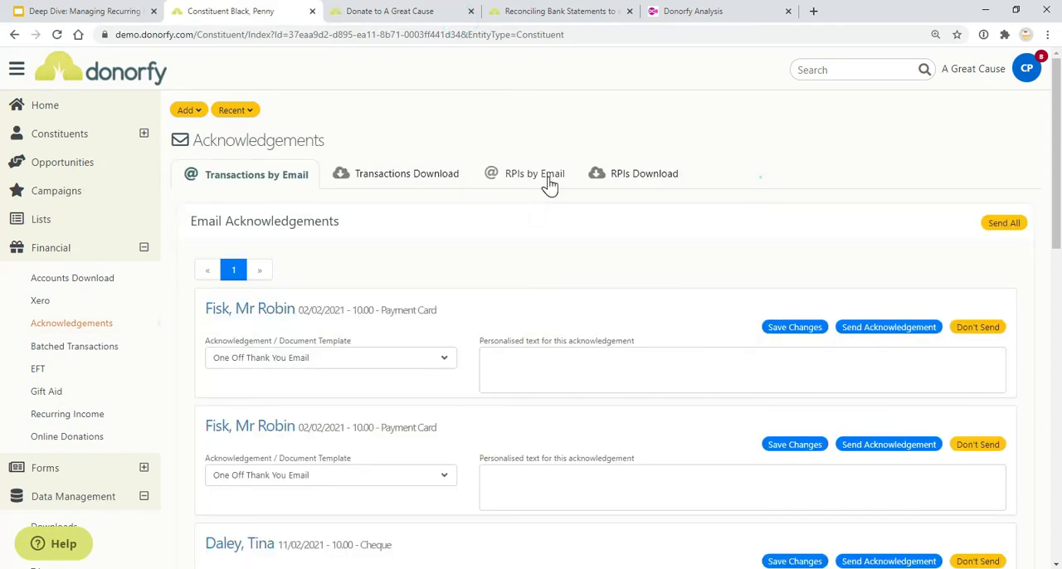
click(549, 183)
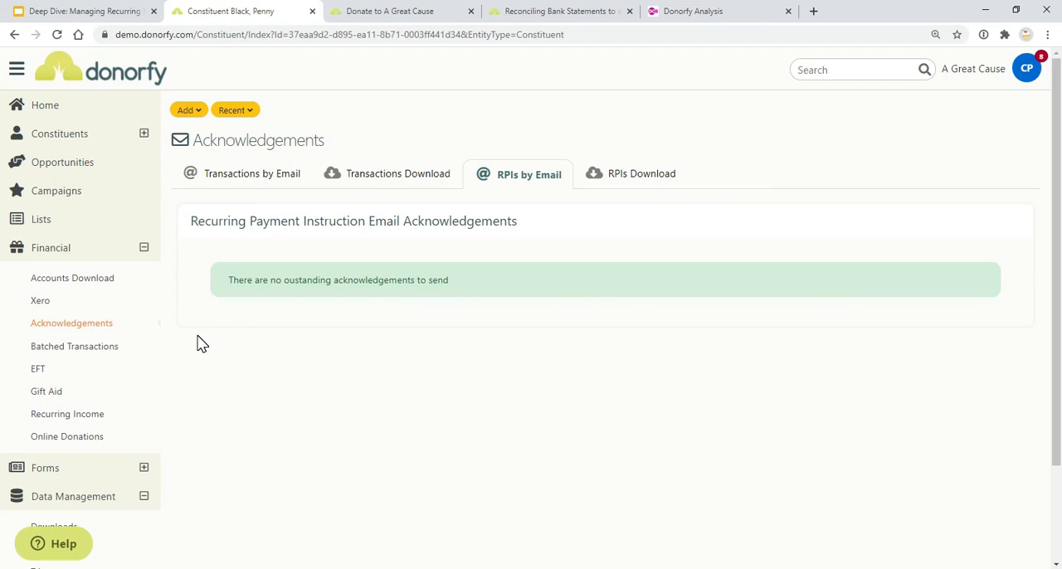
key(ctrl+1)
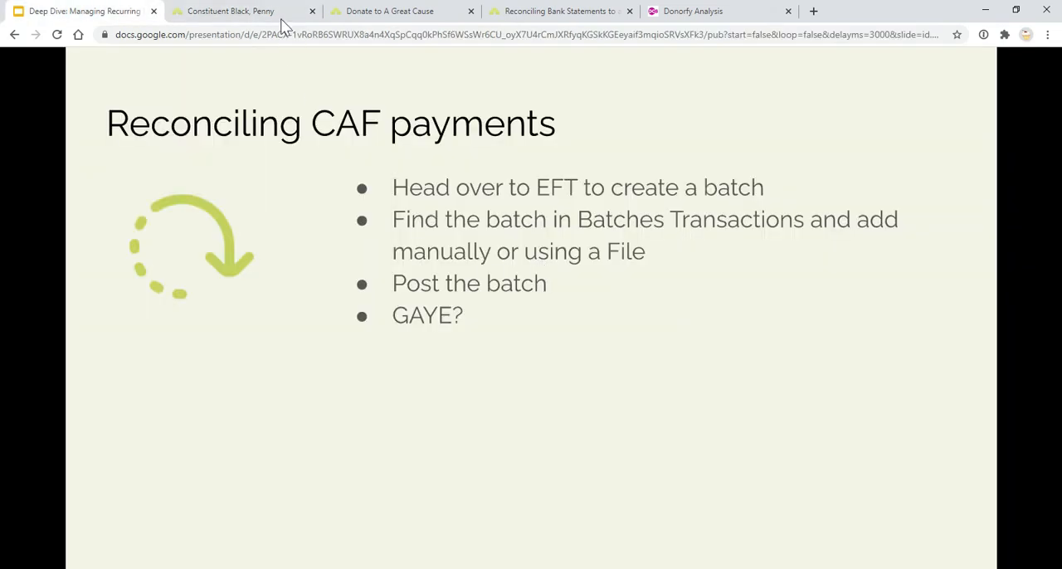
Switch to Donorfy and start a new EFT batch collected by CAF Direct Debit and due in February 2021
click(257, 11)
click(102, 377)
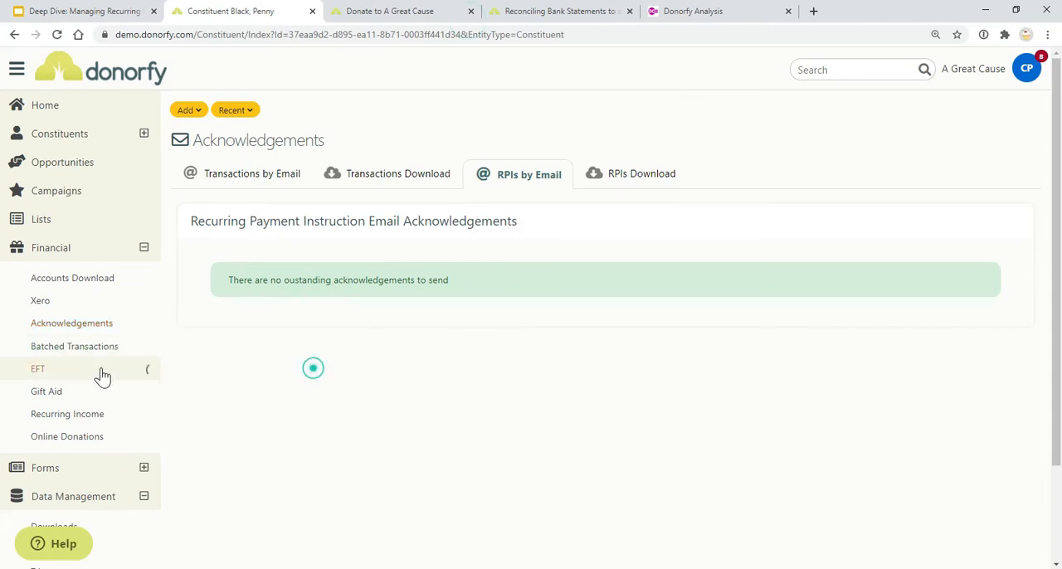
click(213, 234)
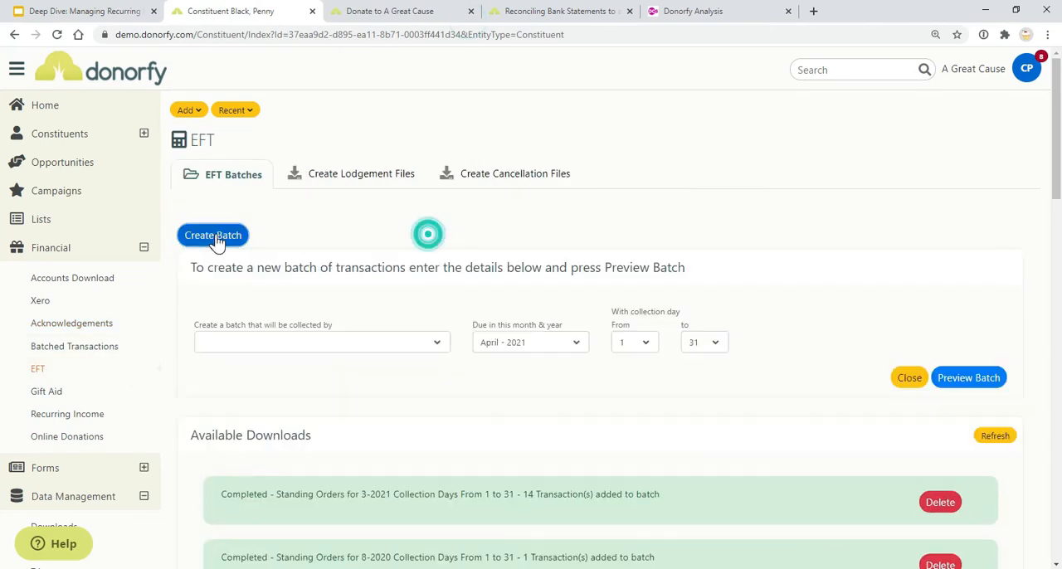
click(323, 343)
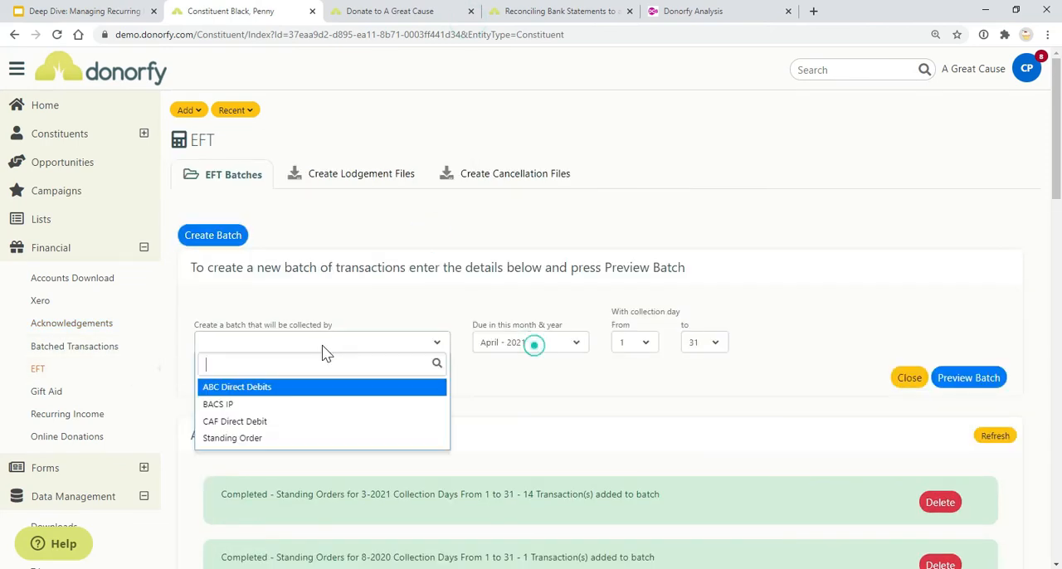
click(294, 424)
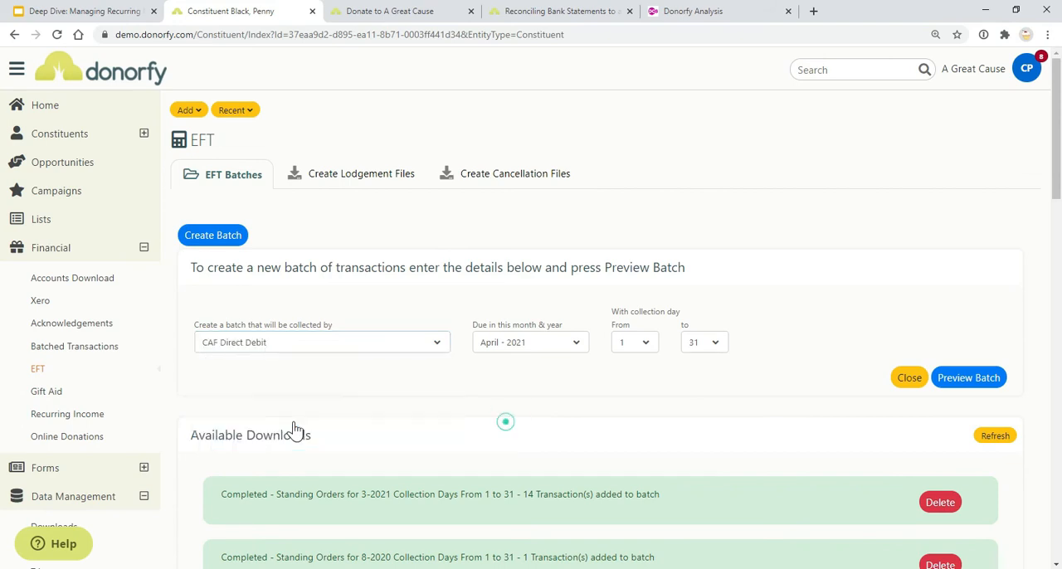
click(560, 345)
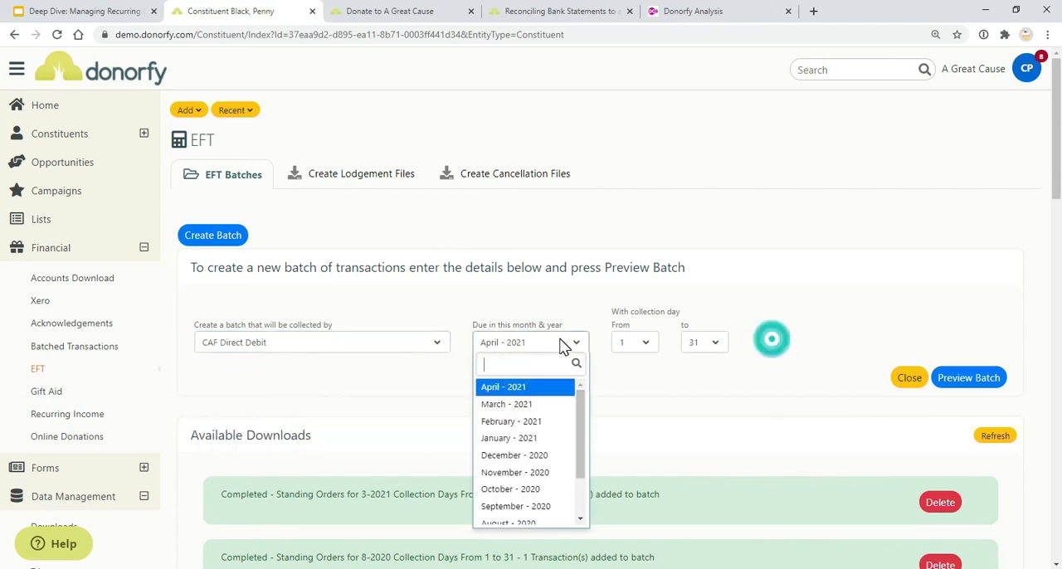
click(539, 422)
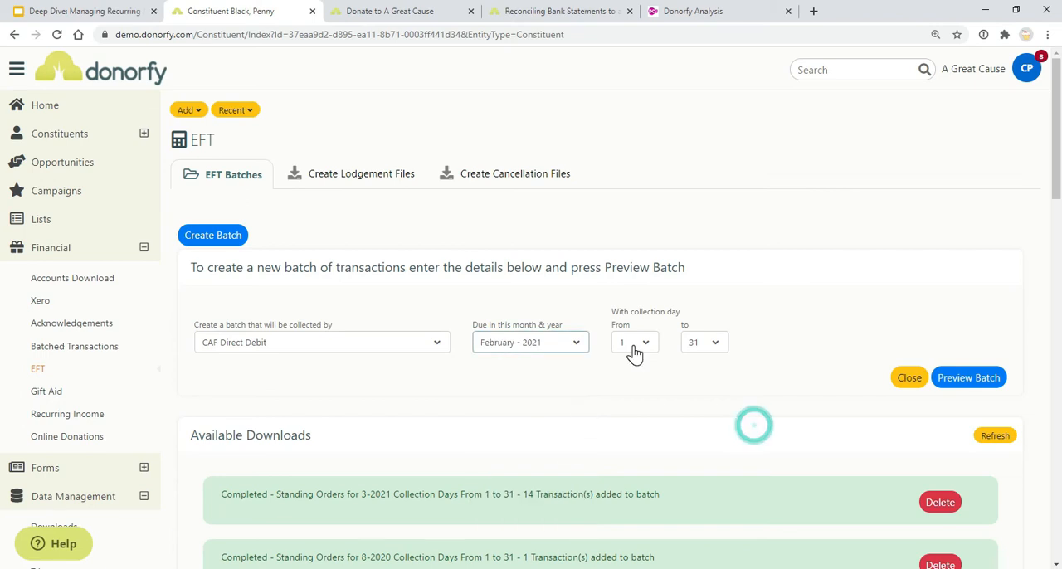
Set the batch's collection days from 1 to 28, preview and create the batch, and refresh the available downloads
click(697, 343)
click(695, 473)
click(972, 377)
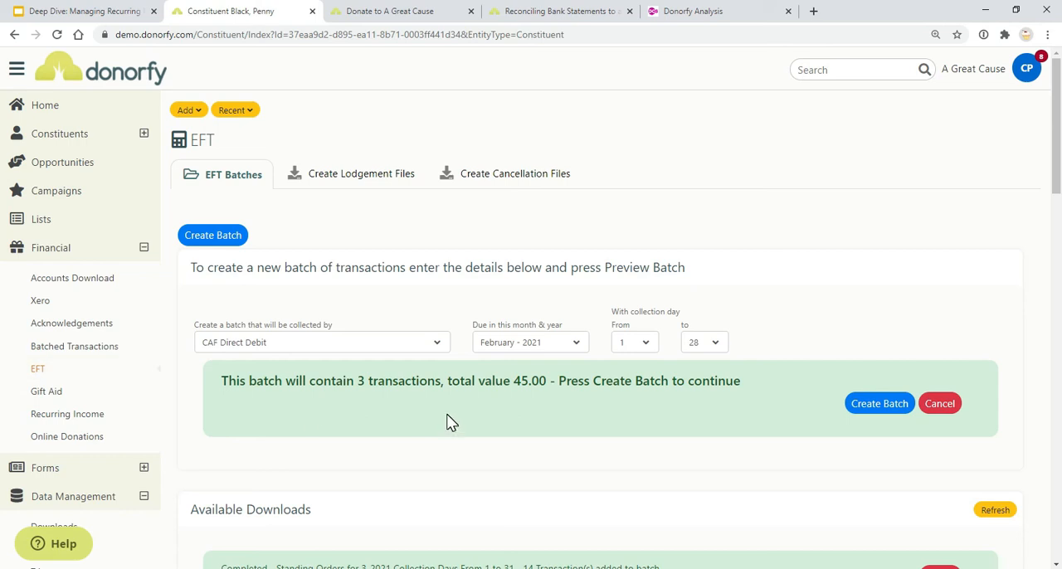
click(861, 410)
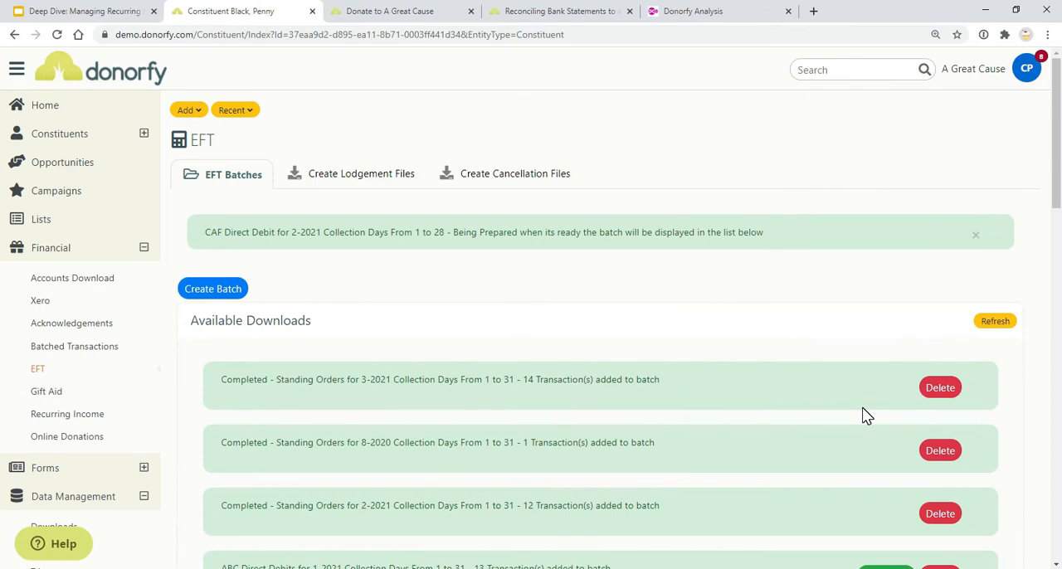
click(994, 324)
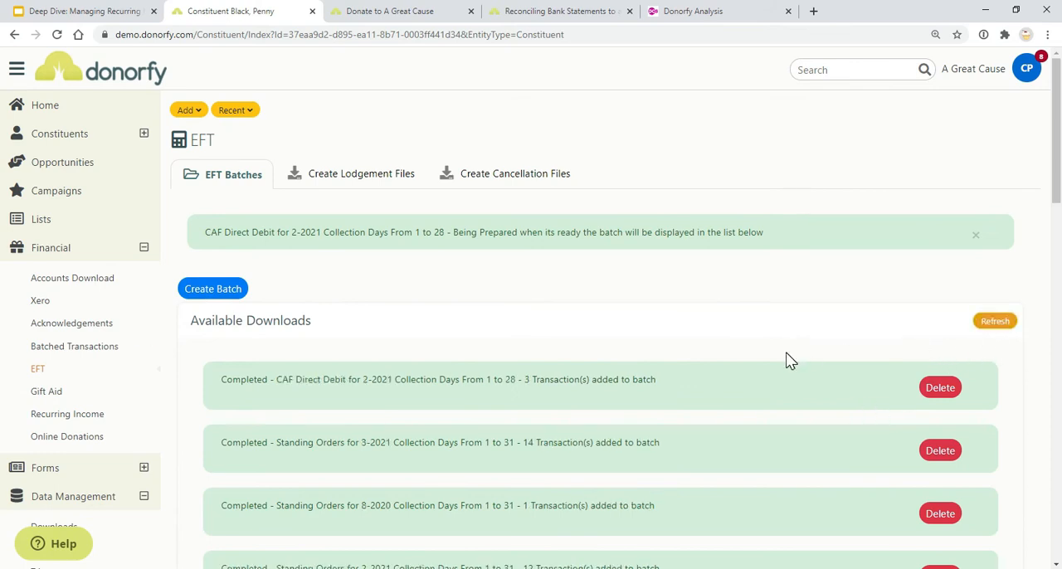
Open the CAF Direct Debit batch for 2-2021 from the batched transactions
click(91, 347)
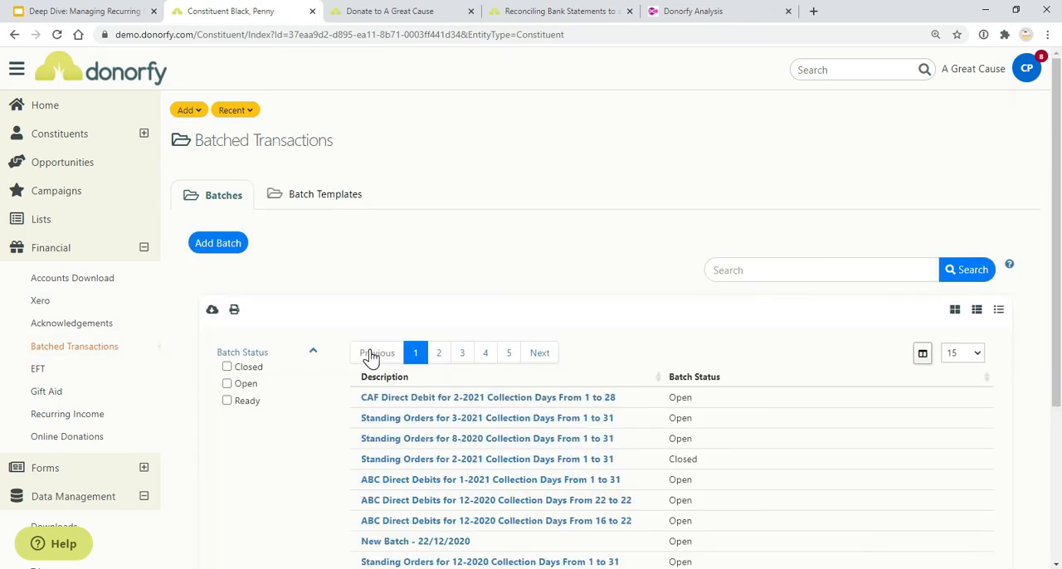
click(440, 400)
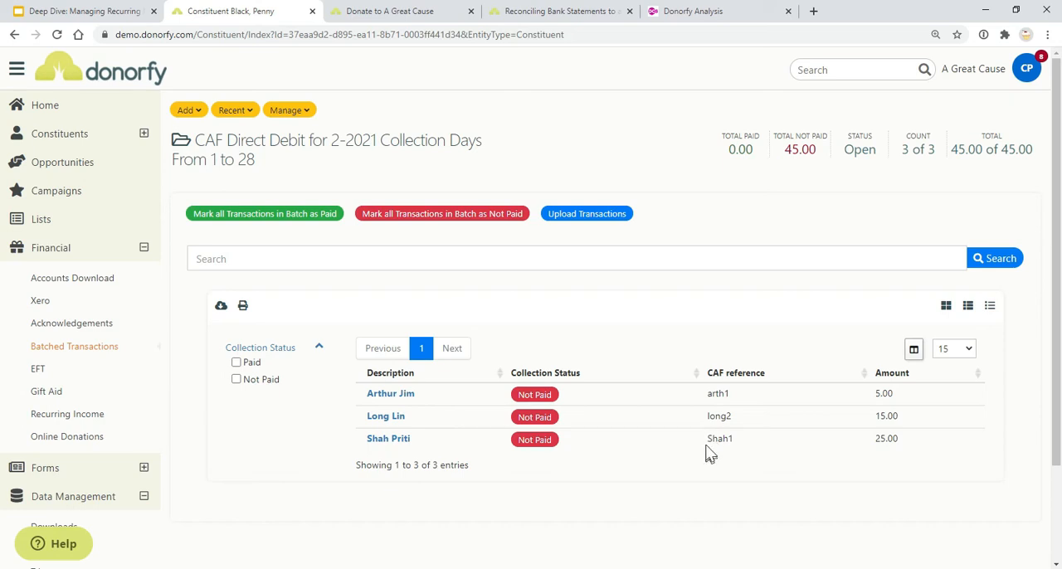
Mark the first two transactions in the batch as paid and set both back to not paid
click(523, 394)
click(528, 417)
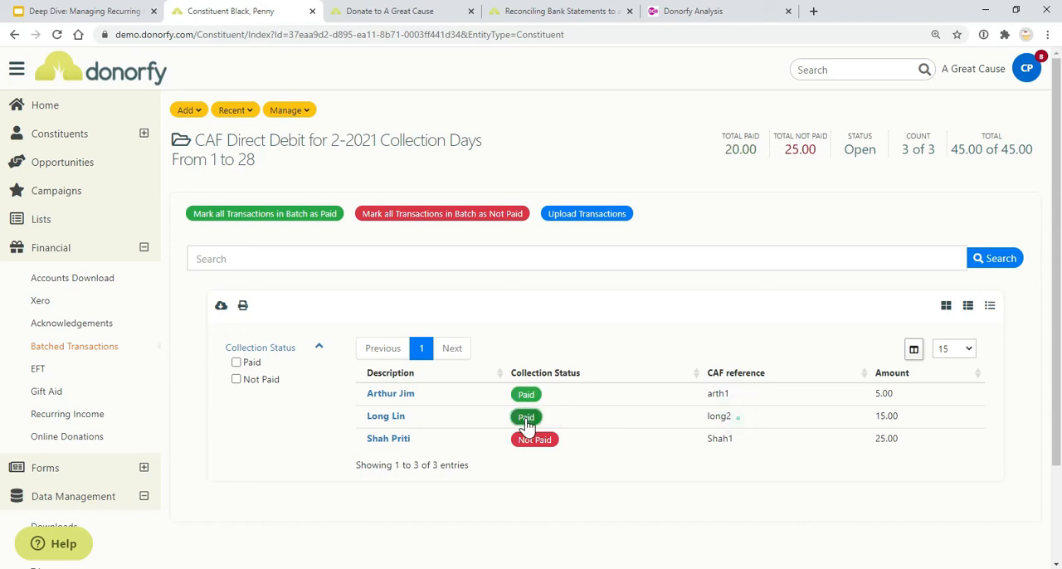
click(526, 417)
click(525, 395)
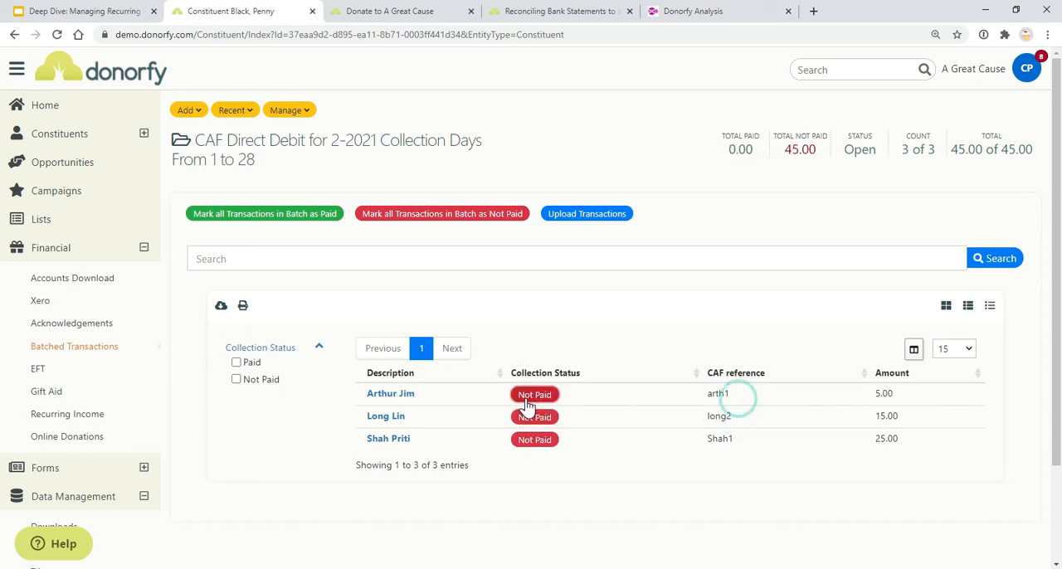
Show the batch's transaction upload area and look up the help article "Reconciling Bank Statements to an EFT Batch"
click(585, 214)
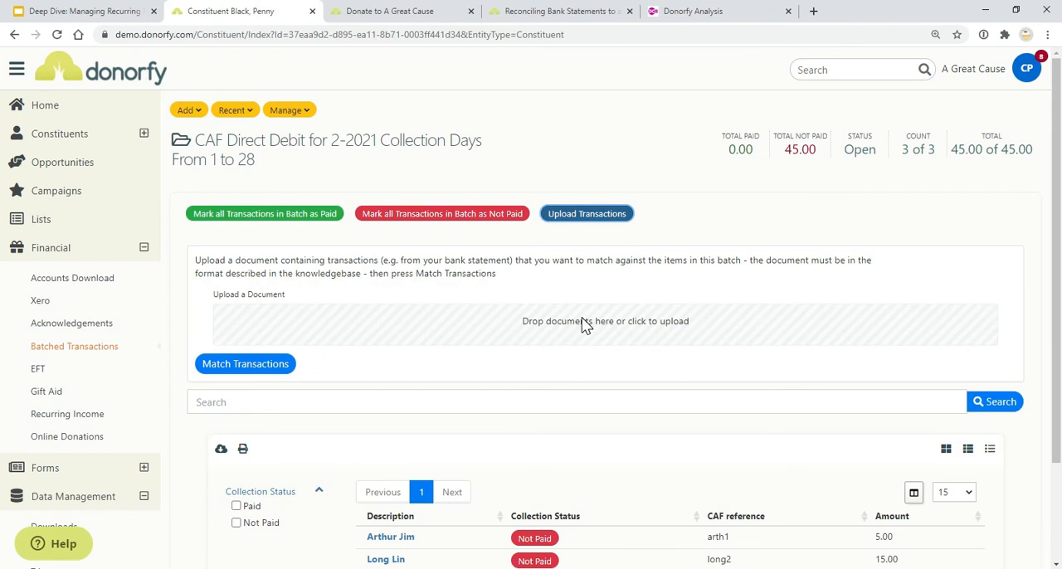
click(52, 543)
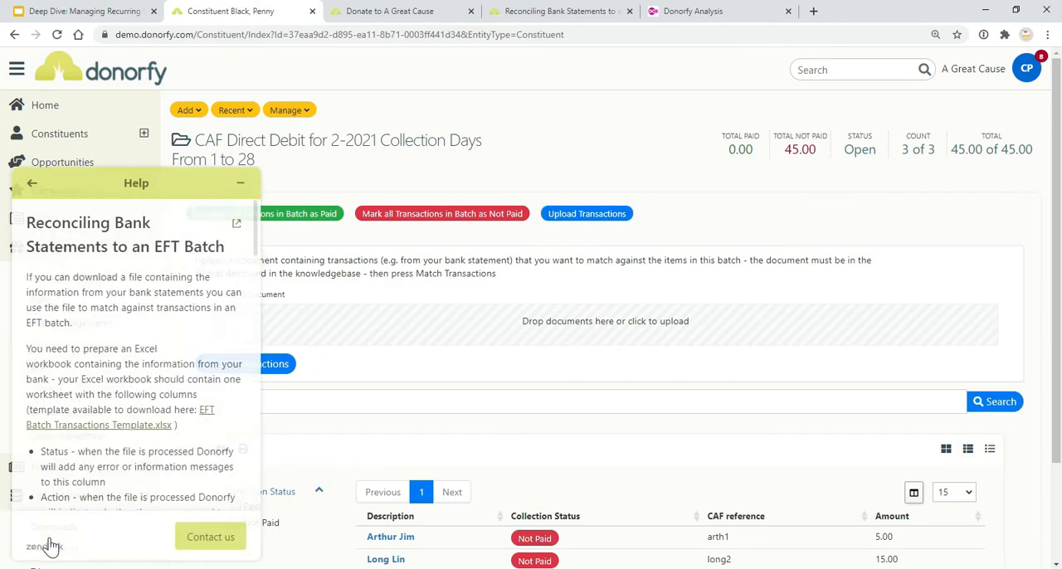
click(32, 181)
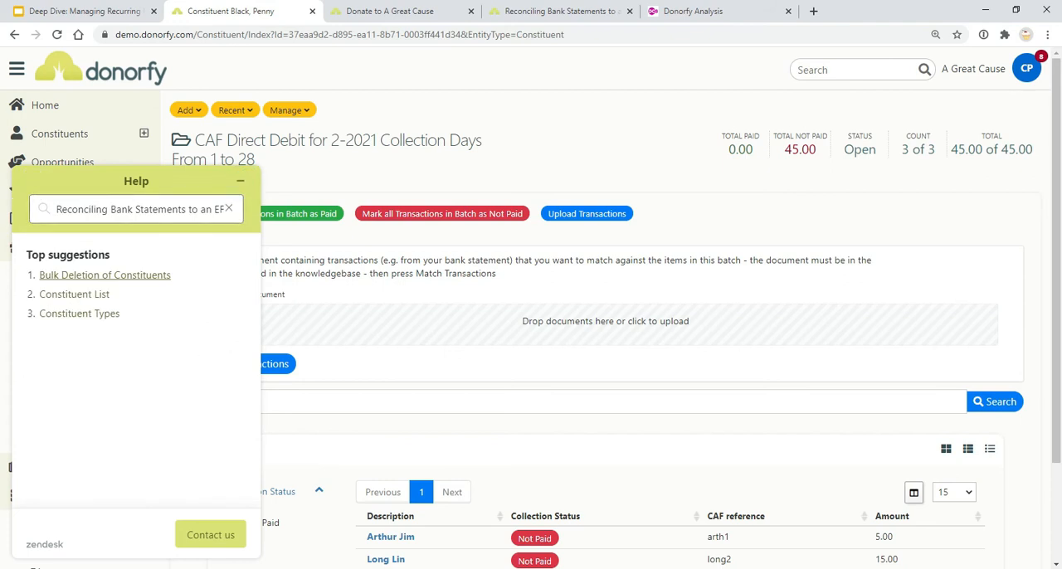
drag(93, 209, 226, 213)
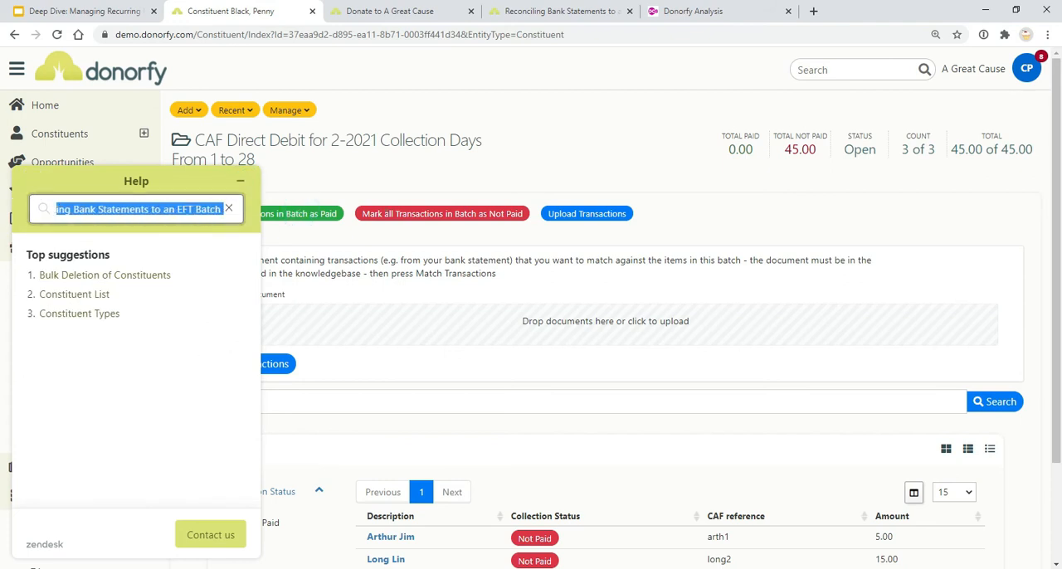
click(175, 209)
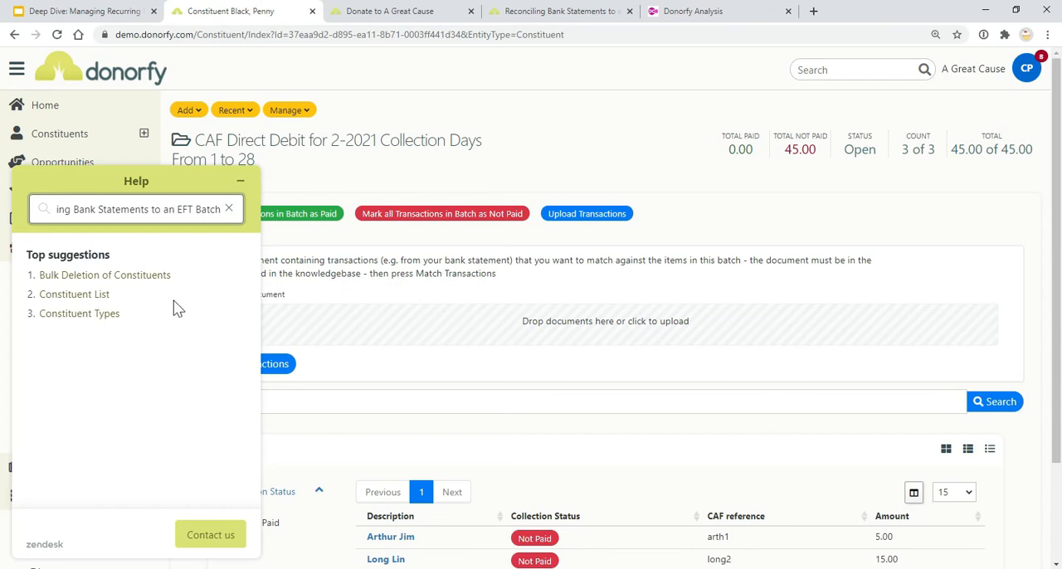
key(Return)
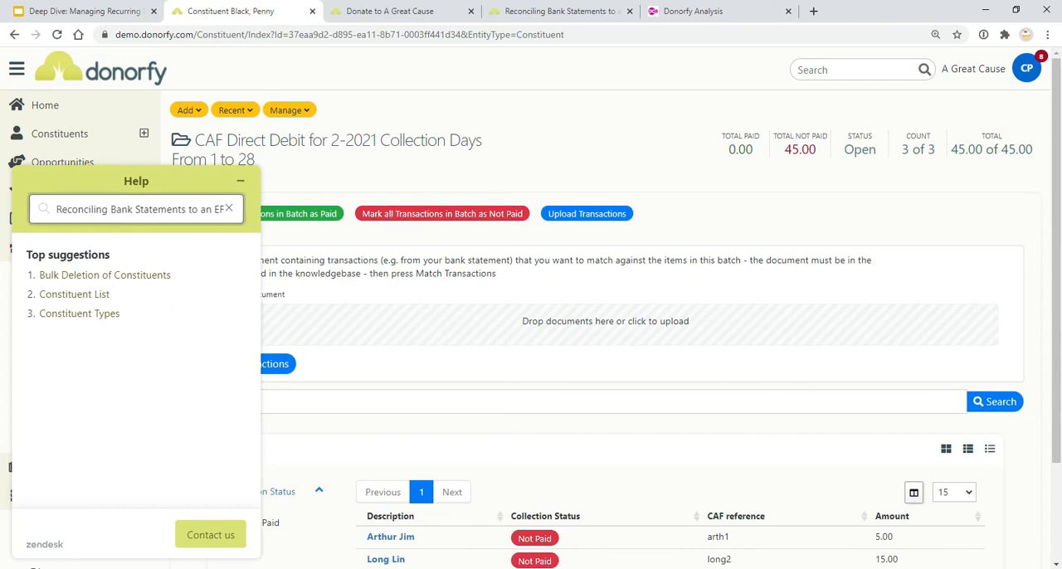
drag(167, 209, 382, 209)
click(240, 181)
Upload the file "EFT Batch Transactions Template - CAF" and match its transactions against the batch
click(610, 326)
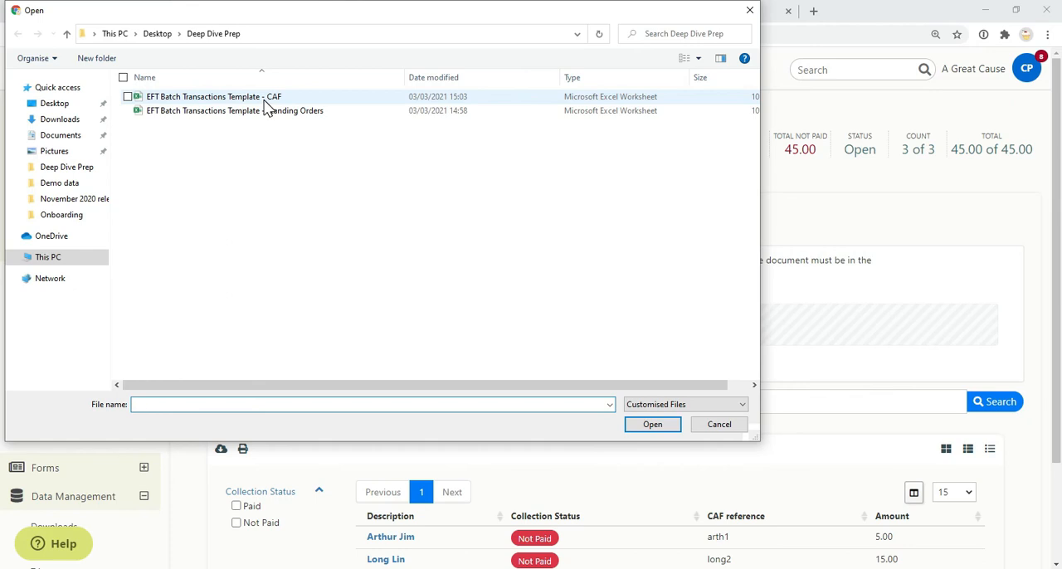
double_click(264, 99)
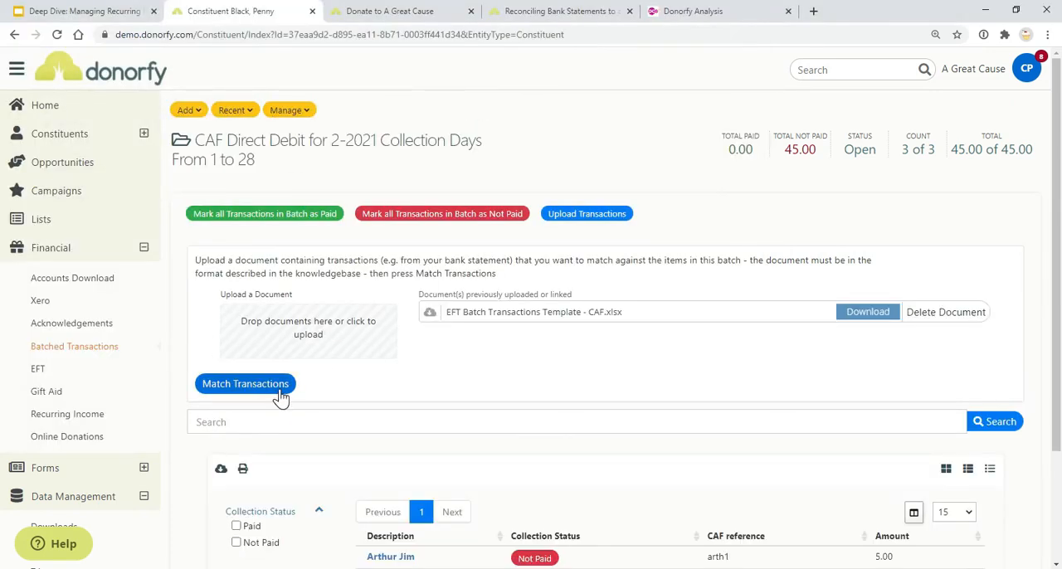
click(249, 384)
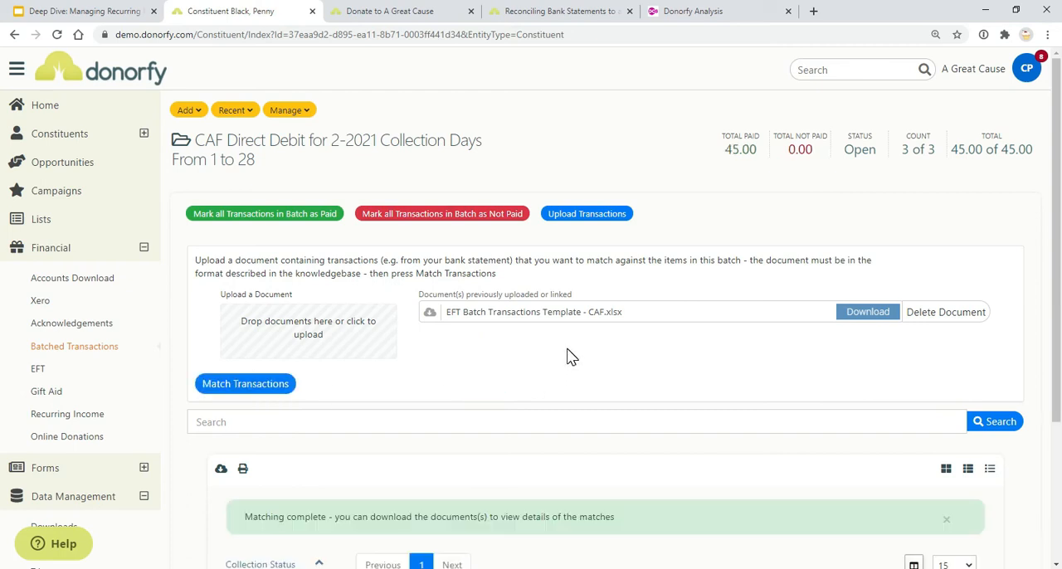
Review the matched transactions and mark the 25.00 transaction as not paid
scroll(567, 361, down, 3)
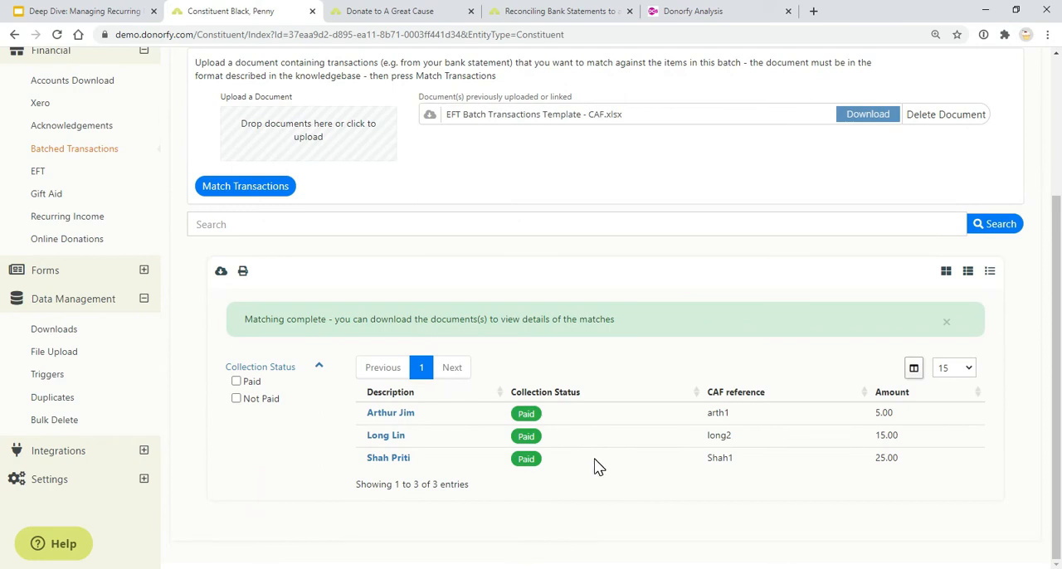
click(529, 462)
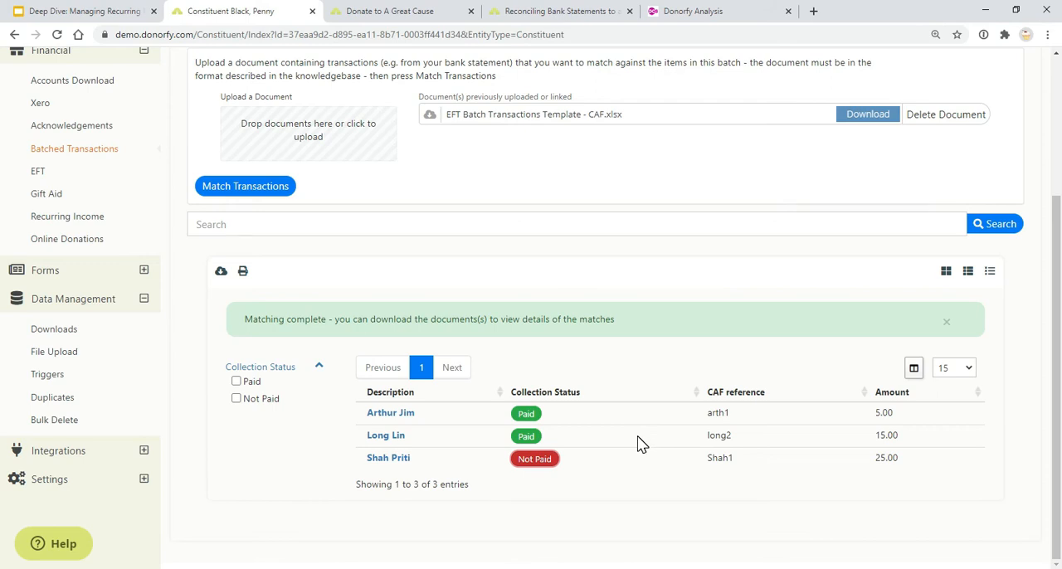
scroll(374, 286, up, 3)
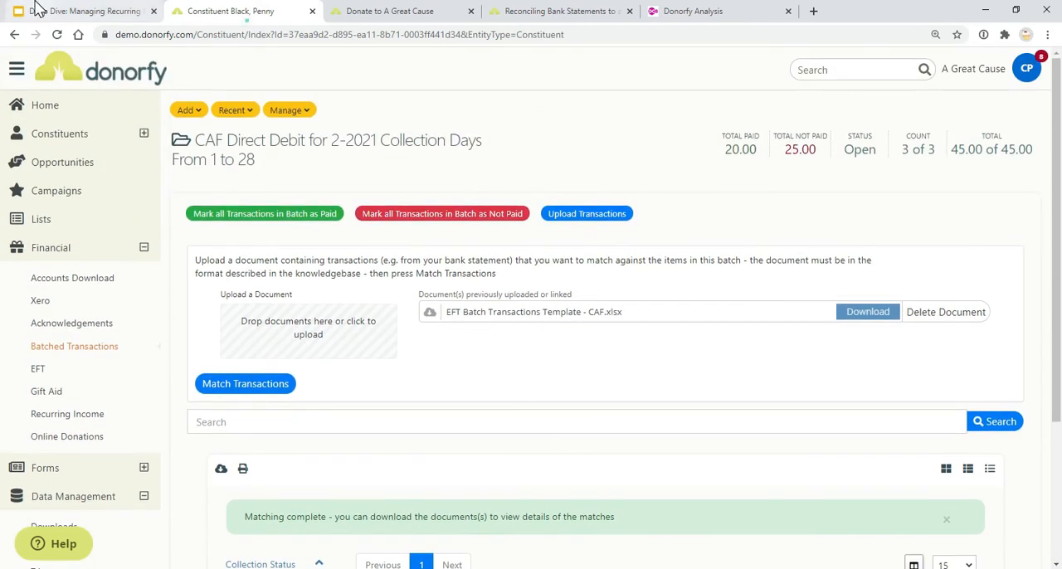
View the Reconciling CAF payments slide, and in Donorfy look at the batch's Post Batch option without posting
click(38, 9)
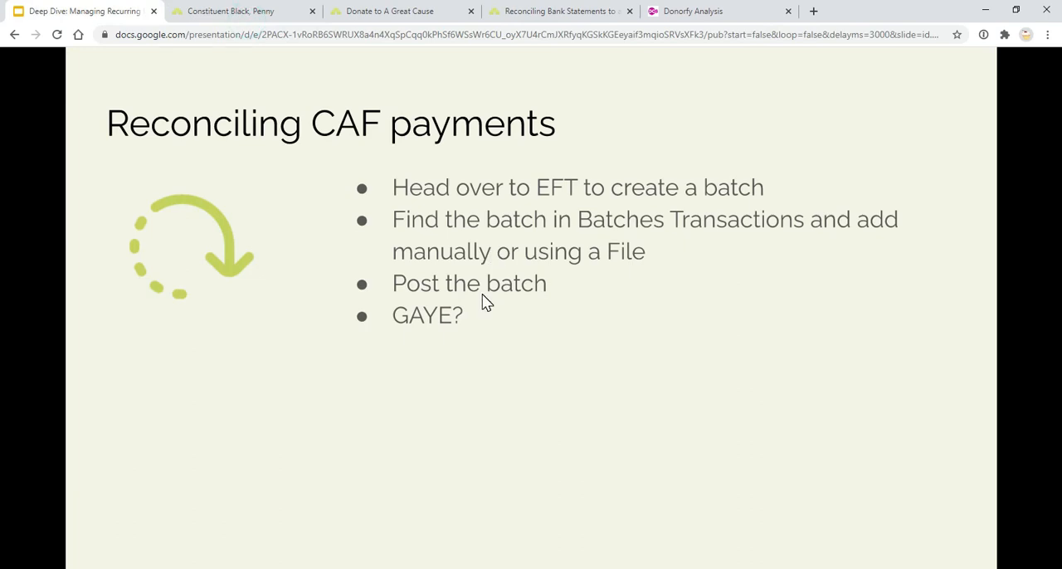
click(217, 10)
click(304, 111)
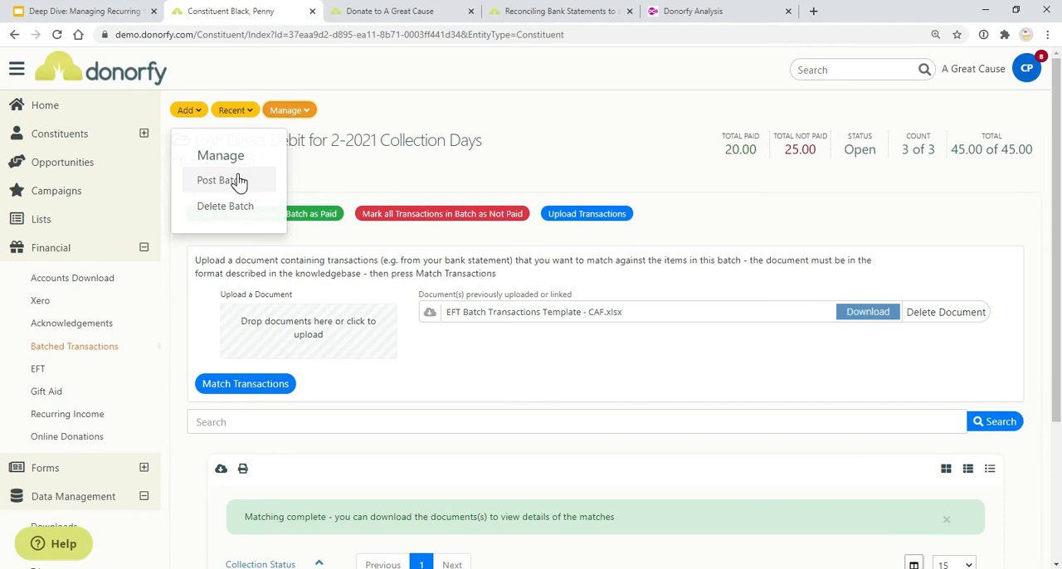
click(623, 180)
Open the recently viewed constituent's record and show its timeline
click(236, 113)
click(246, 210)
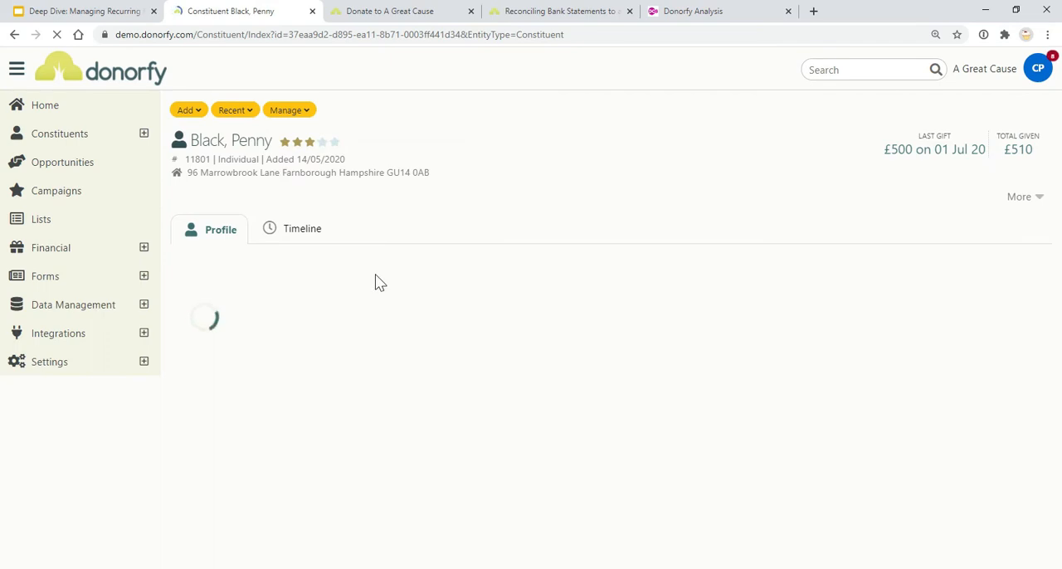
click(301, 239)
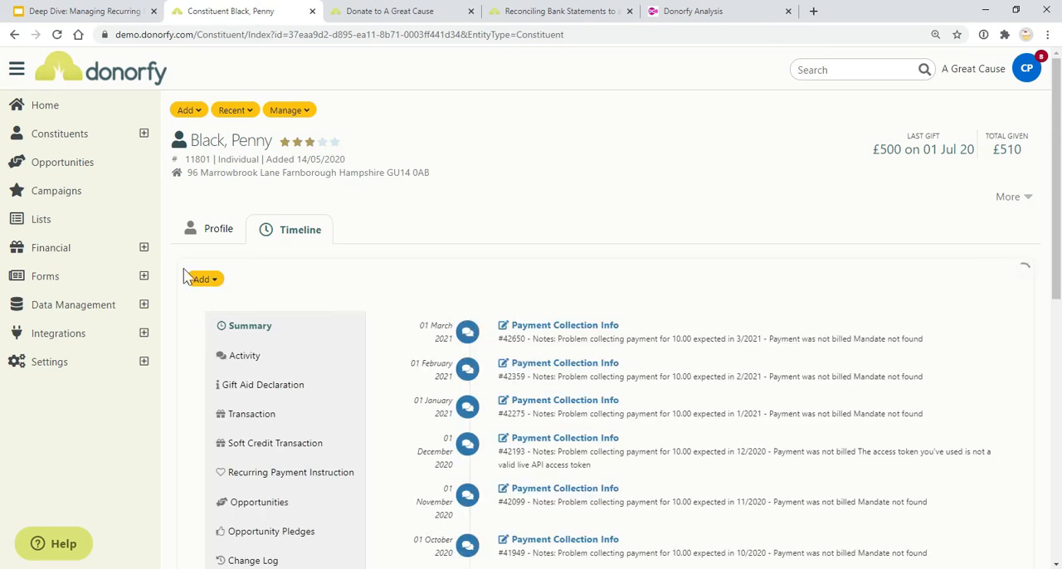
Start adding a recurring payment instruction for the constituent and show the available collection methods
click(212, 281)
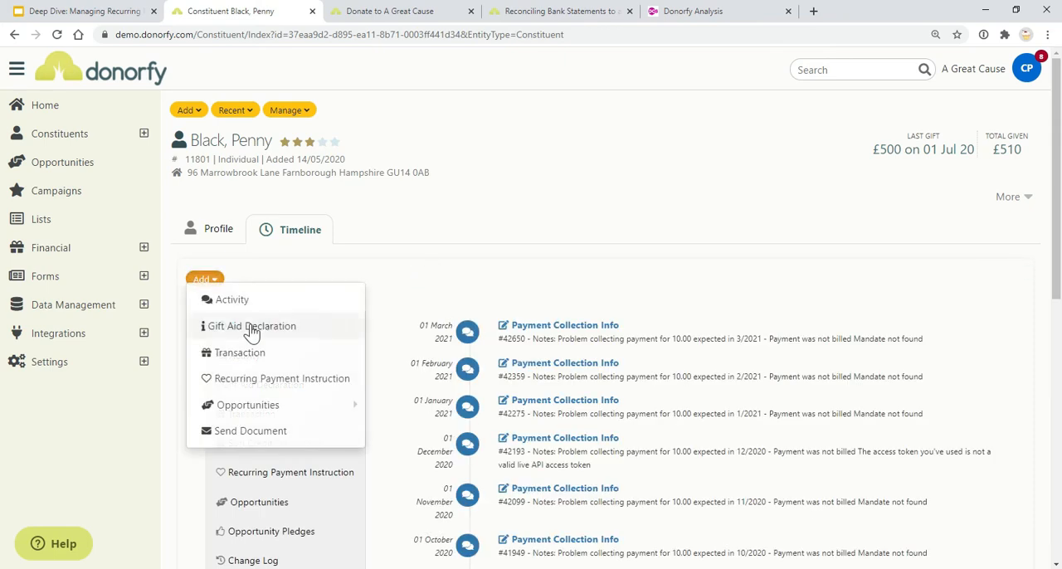
click(258, 383)
scroll(531, 355, down, 1)
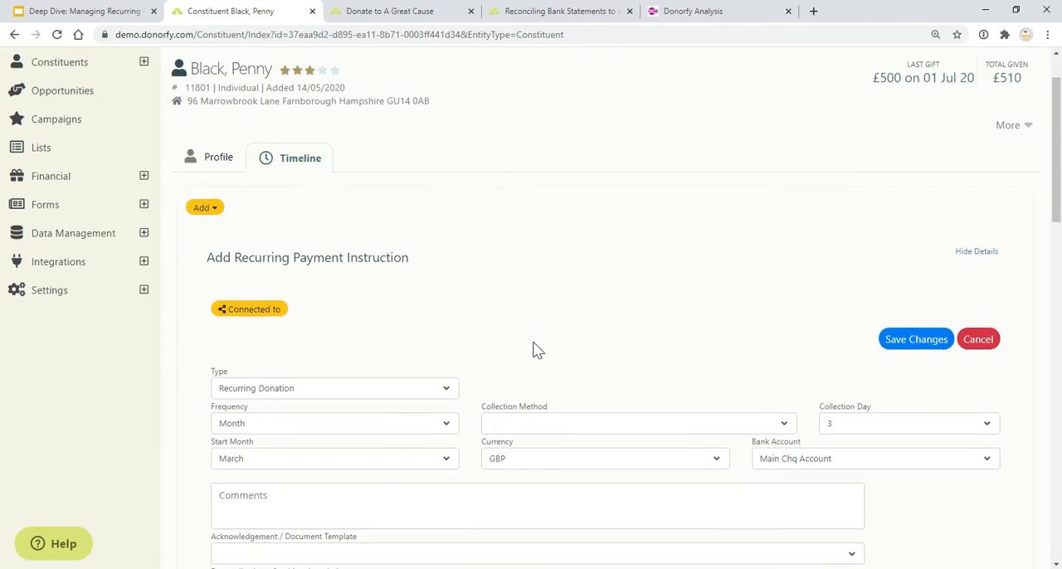
scroll(539, 357, down, 1)
click(545, 365)
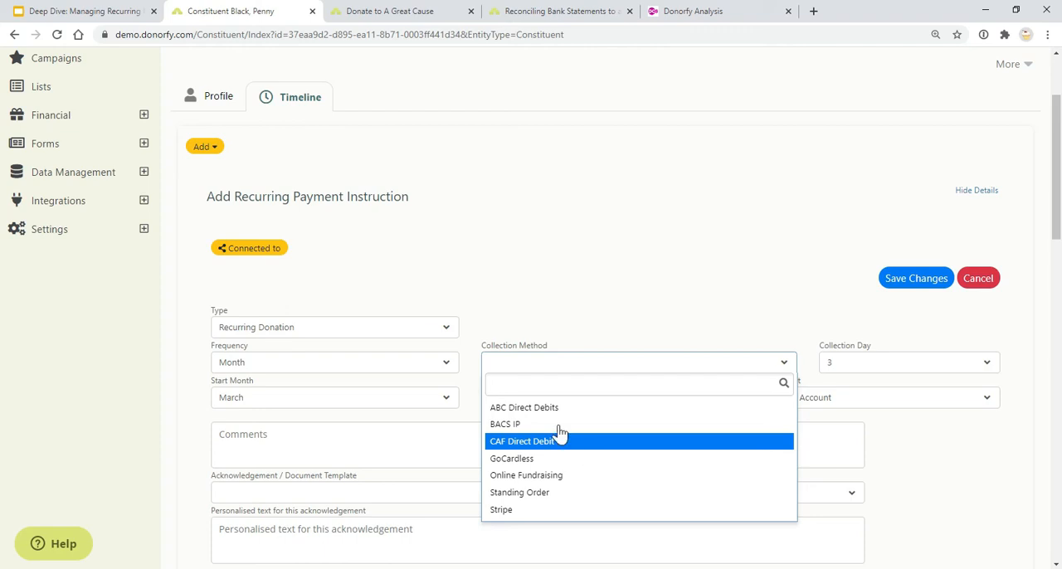
View the slides Other Recurring Payments and Creating payment and lodgement files in the presentation, and return to Donorfy
click(99, 11)
click(429, 321)
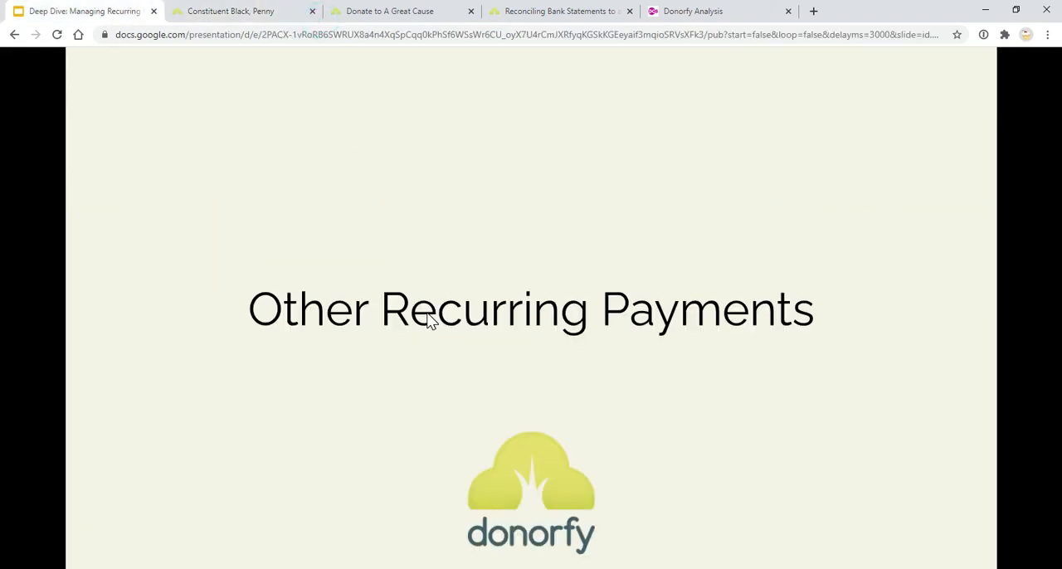
click(419, 347)
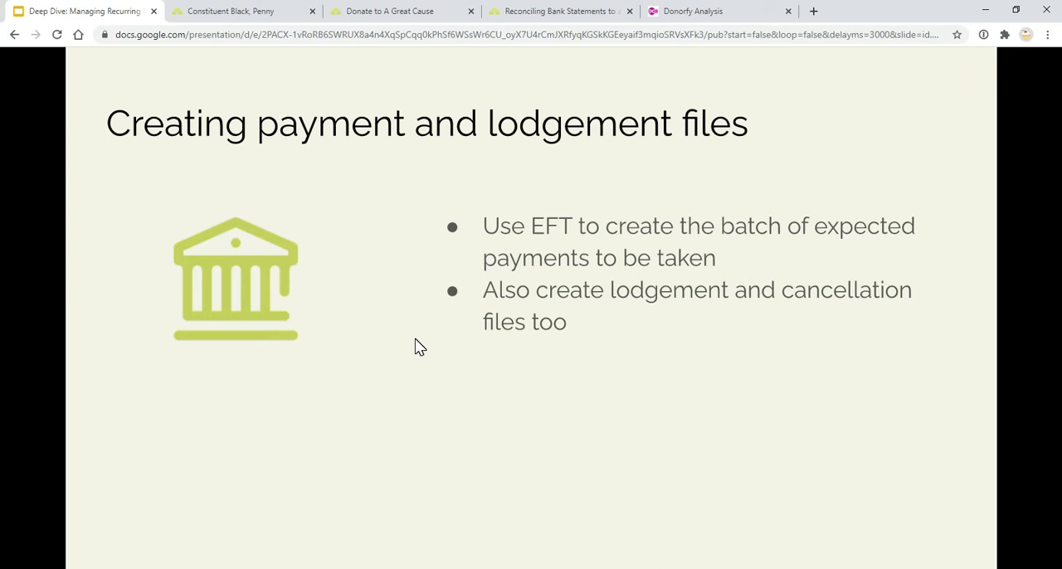
click(445, 288)
key(Left)
click(204, 13)
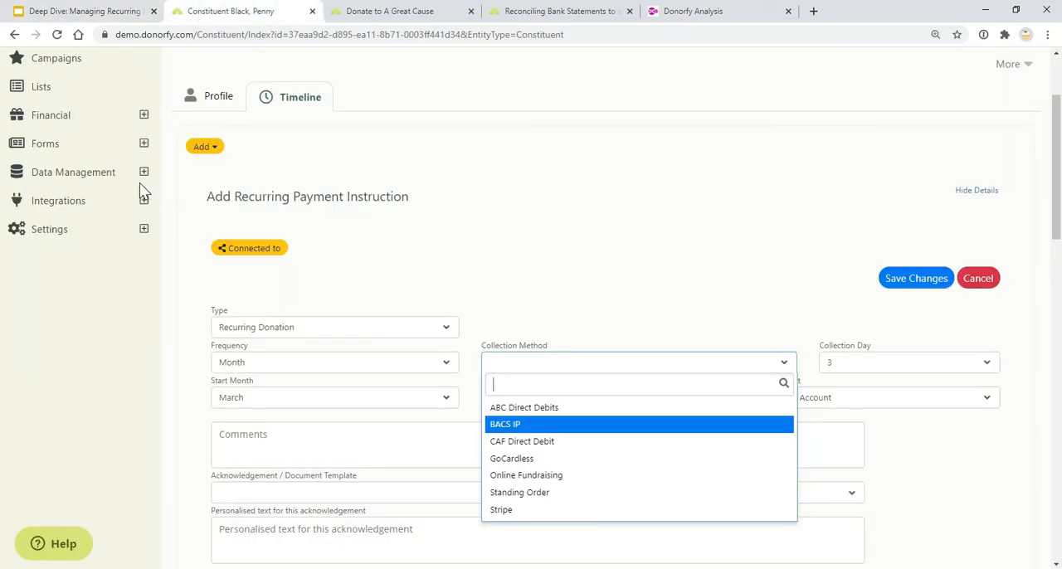
Open the Financial EFT area, view its lodgement files page, and return to the EFT batches
click(144, 117)
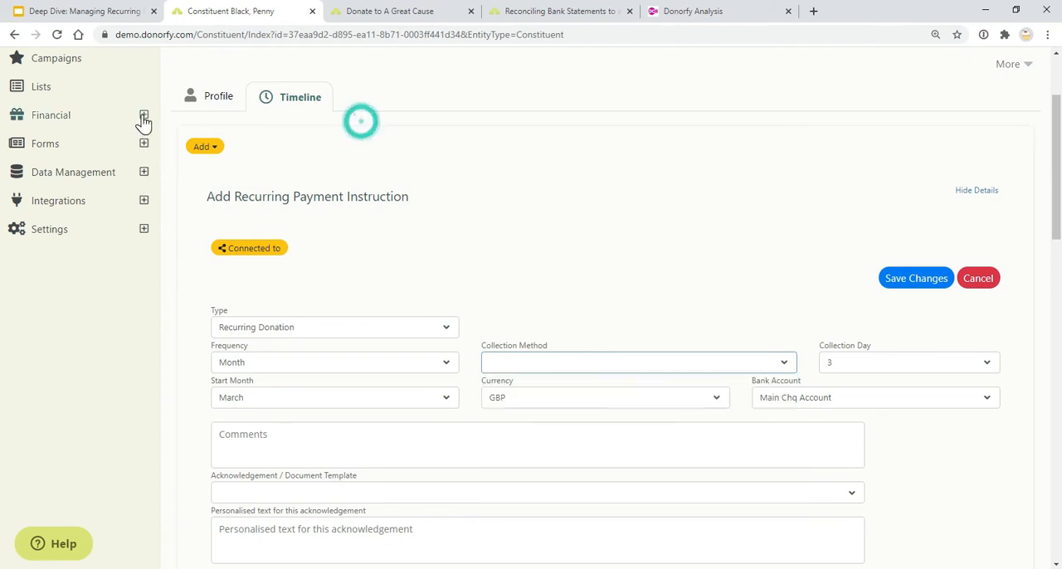
click(143, 117)
click(90, 250)
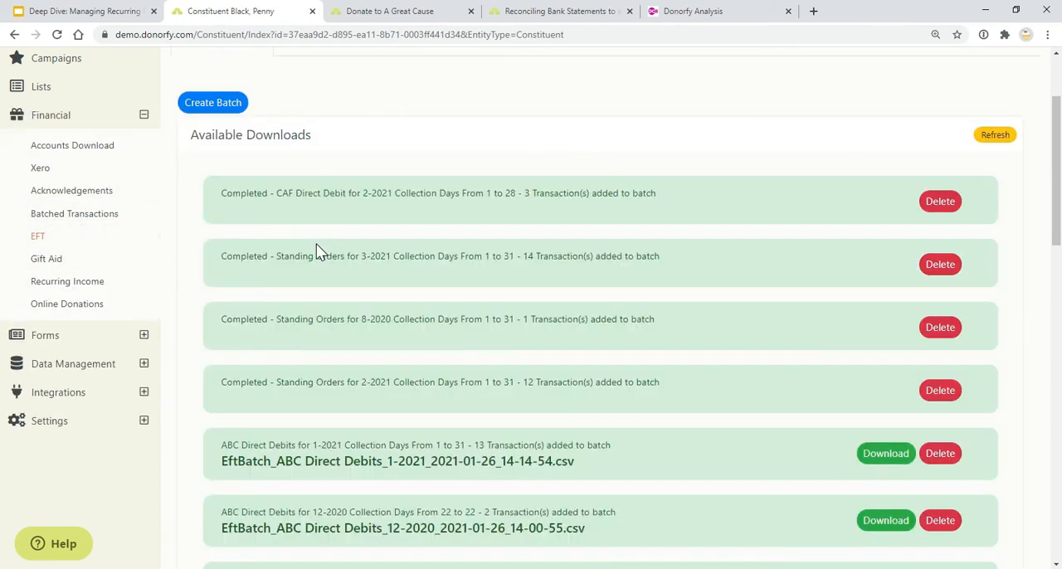
scroll(243, 249, up, 2)
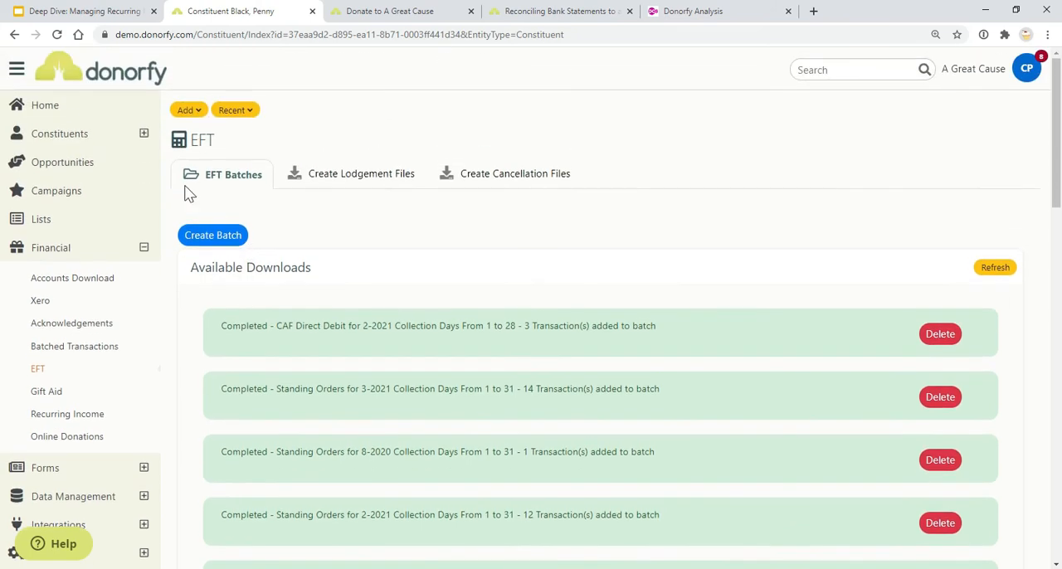
click(357, 184)
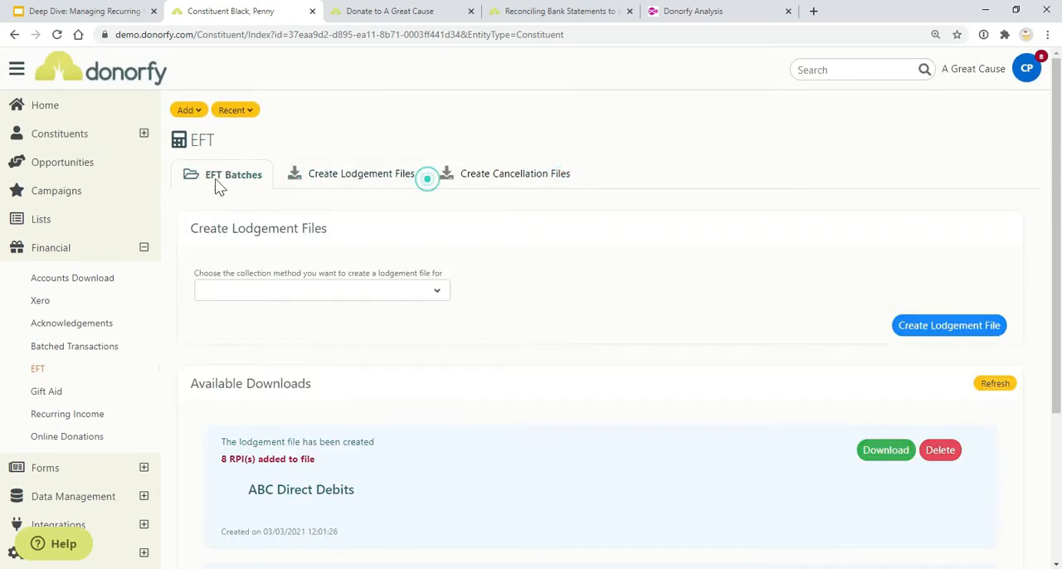
click(220, 179)
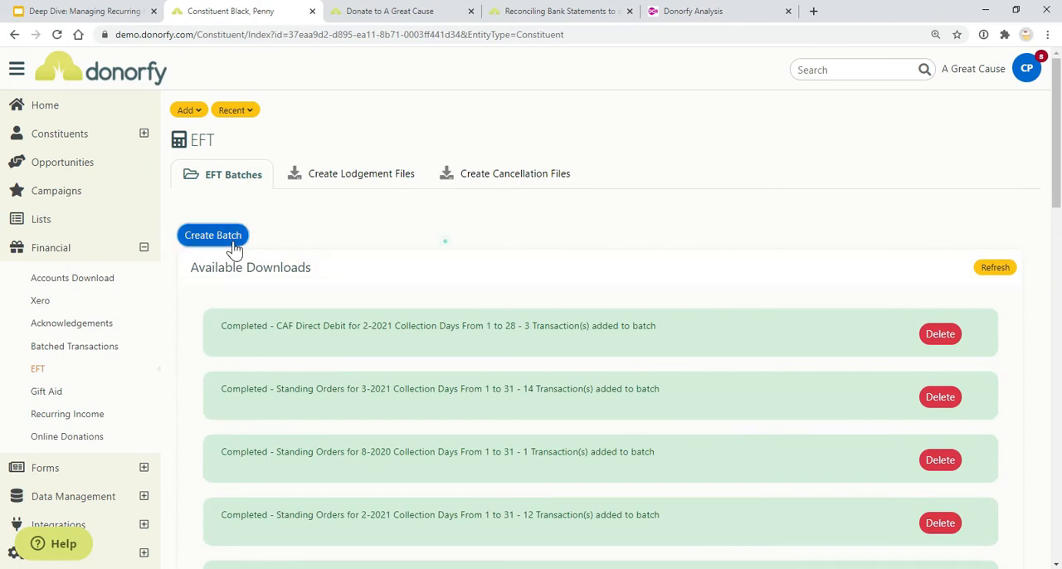
Create an EFT batch for ABC Direct Debits due in March 2021, with collection days from 1 to 31
click(207, 239)
click(367, 351)
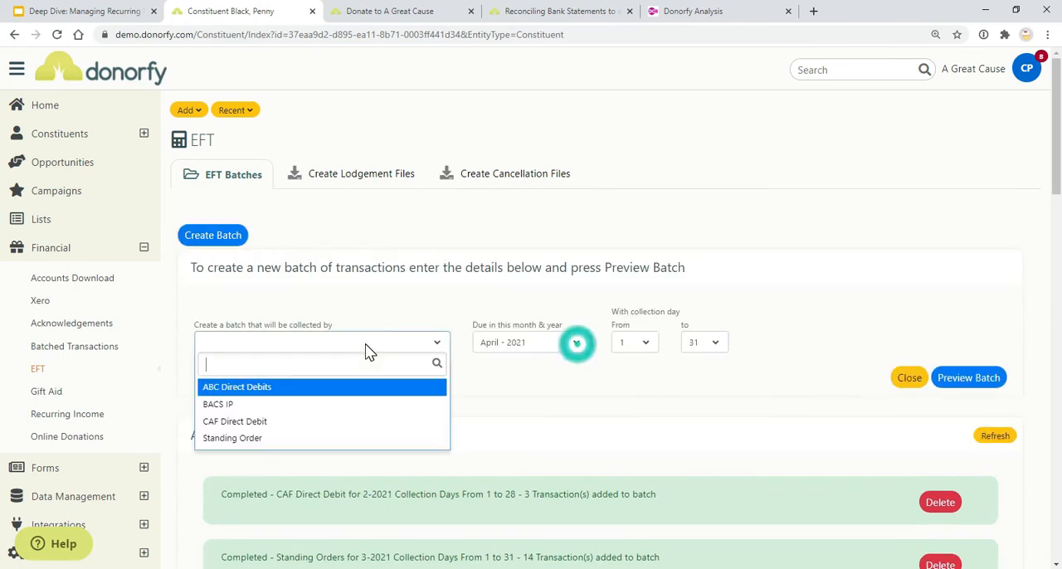
click(315, 390)
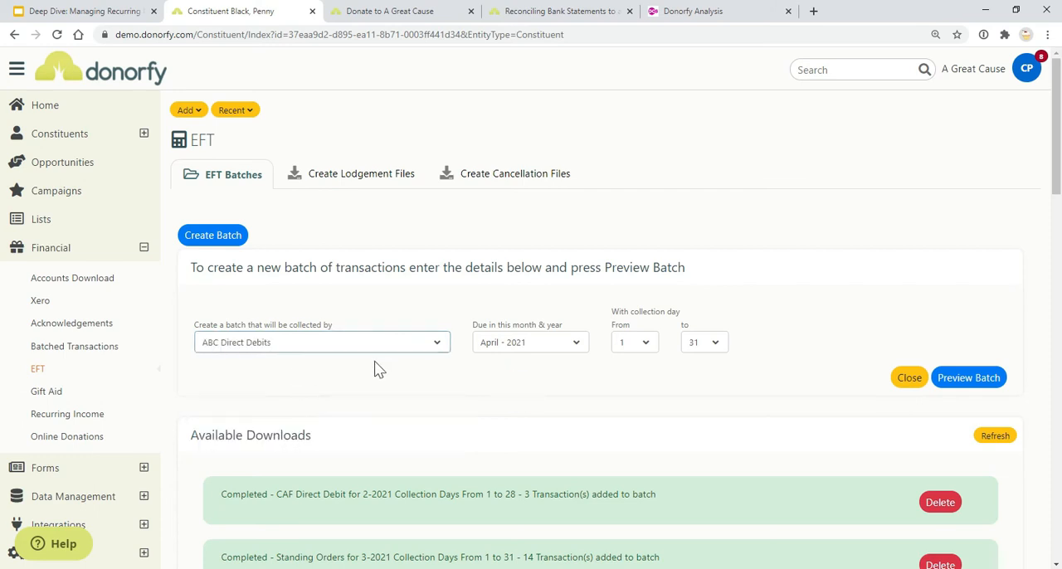
click(512, 348)
click(507, 404)
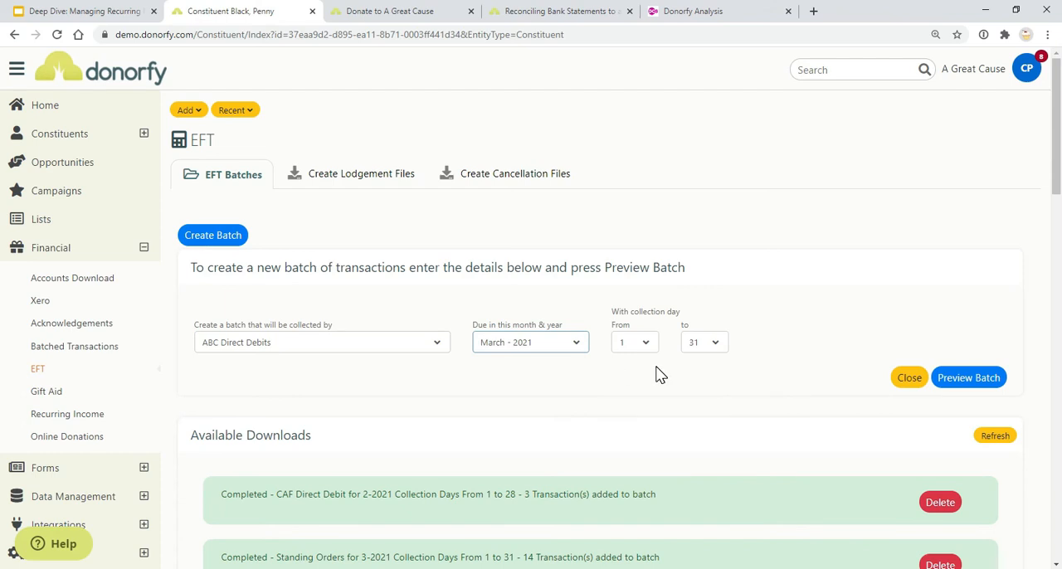
click(958, 384)
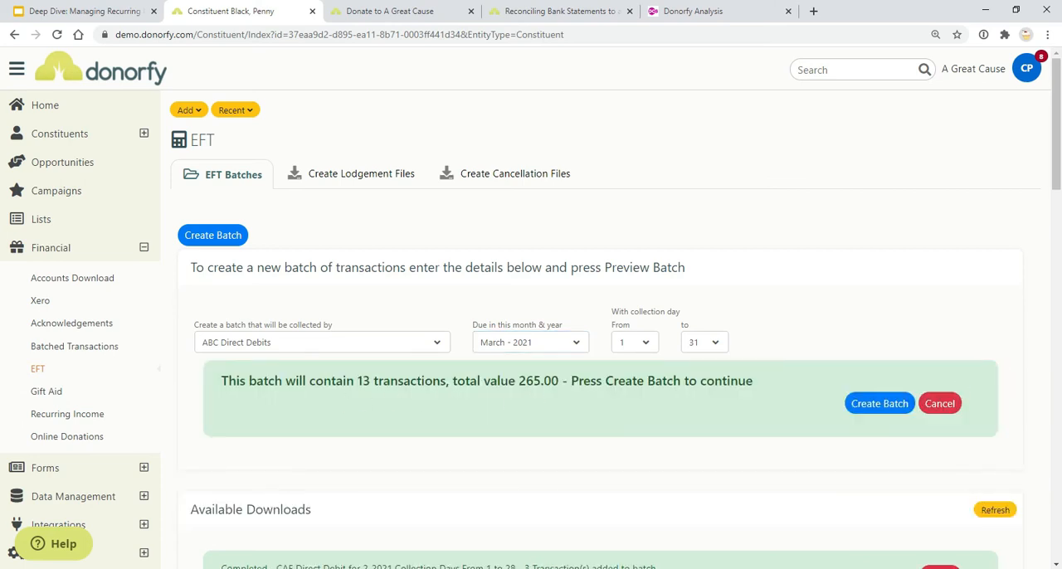
click(878, 405)
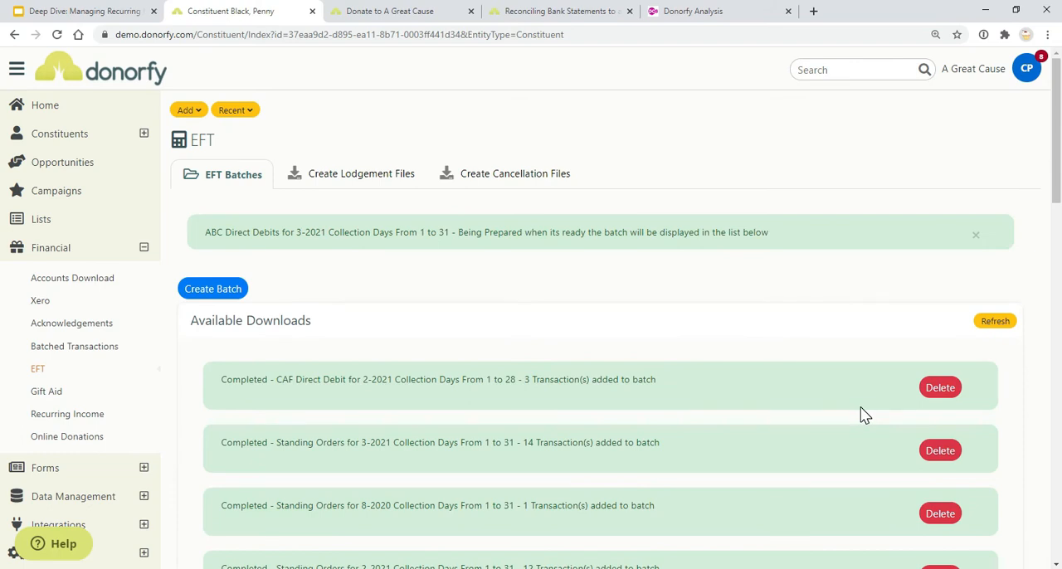
Look through the available EFT batch downloads and the collection methods offered for lodgement files
scroll(860, 415, down, 3)
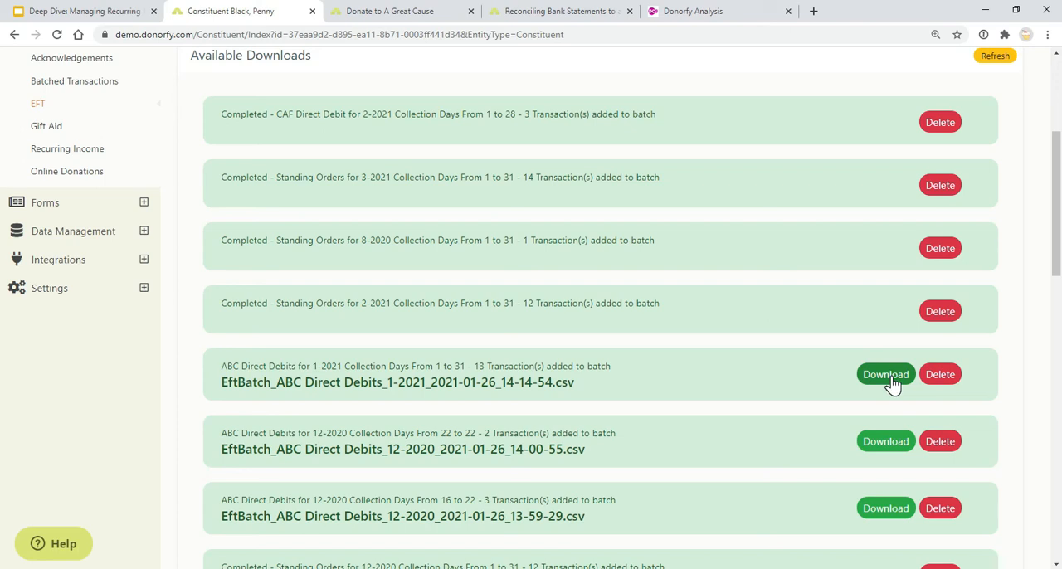
scroll(714, 383, up, 4)
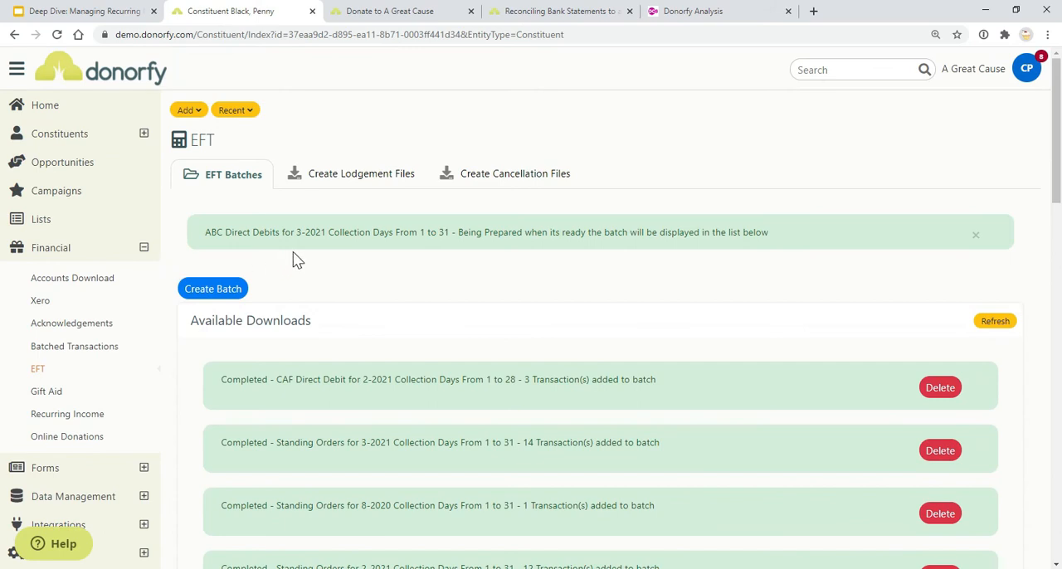
click(321, 176)
click(364, 292)
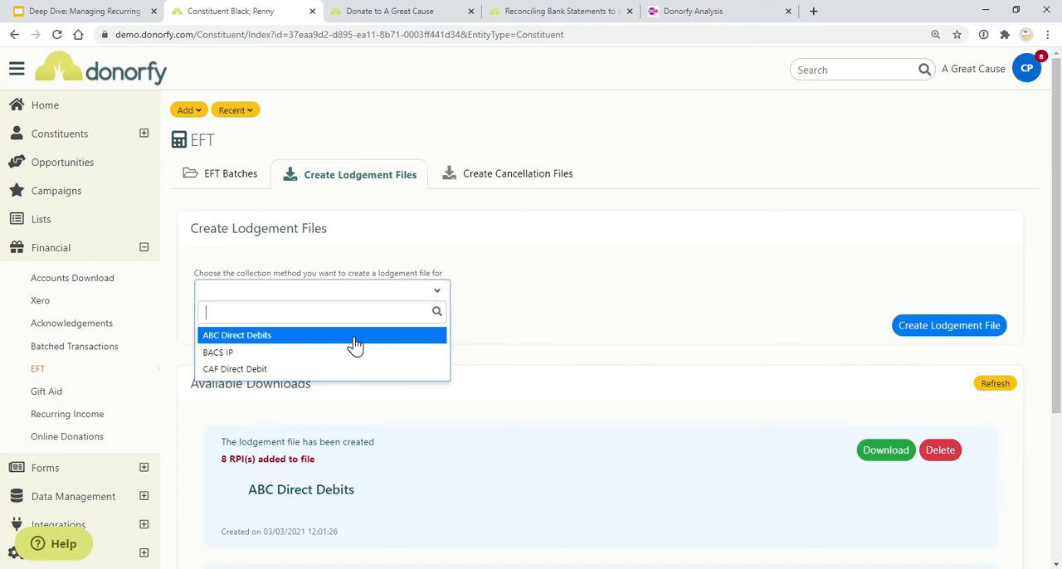
click(489, 267)
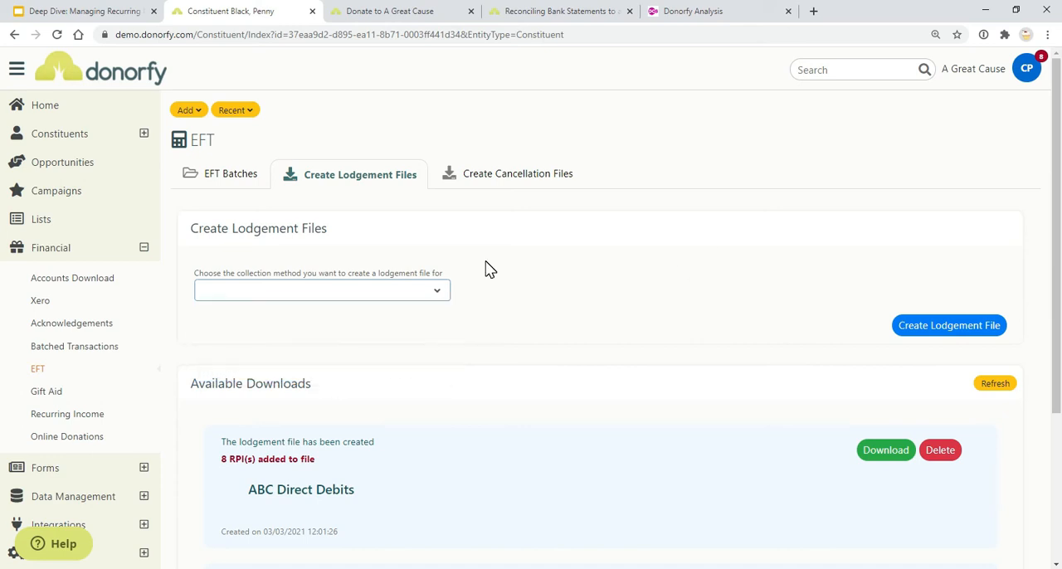
Create a cancellation file for the ABC Direct Debits collection method
click(476, 180)
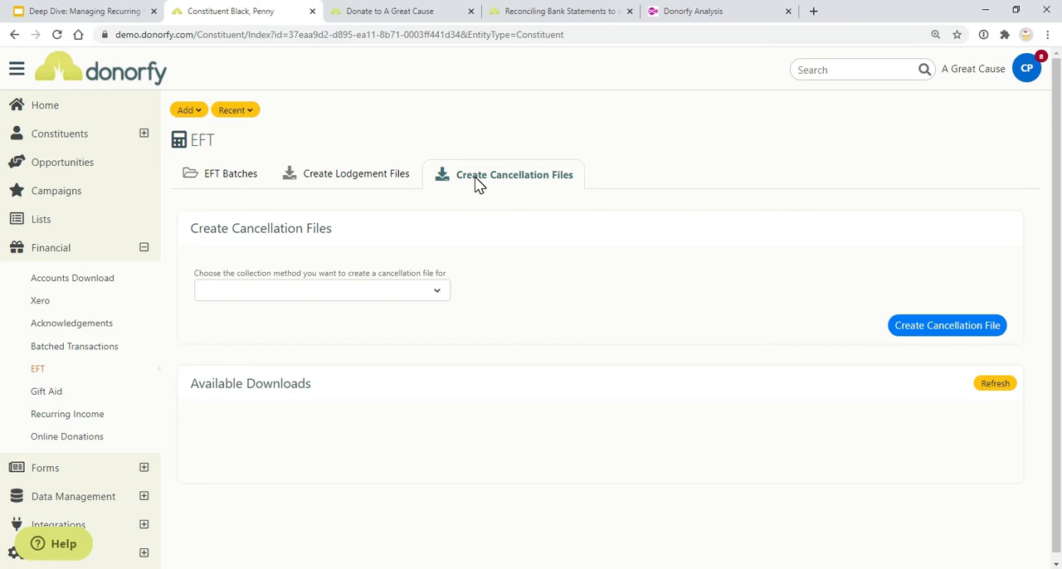
click(406, 292)
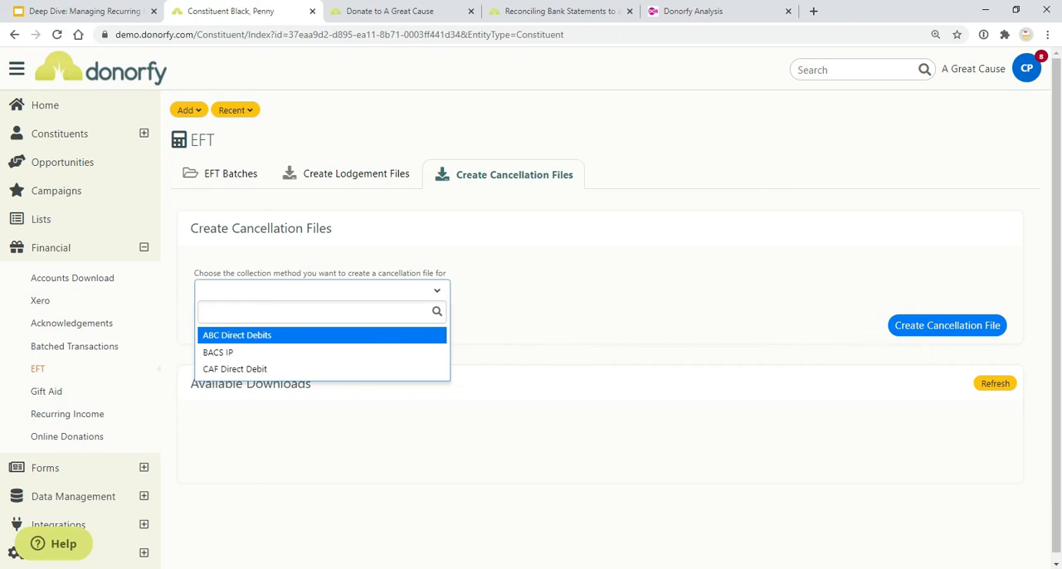
click(315, 335)
click(898, 326)
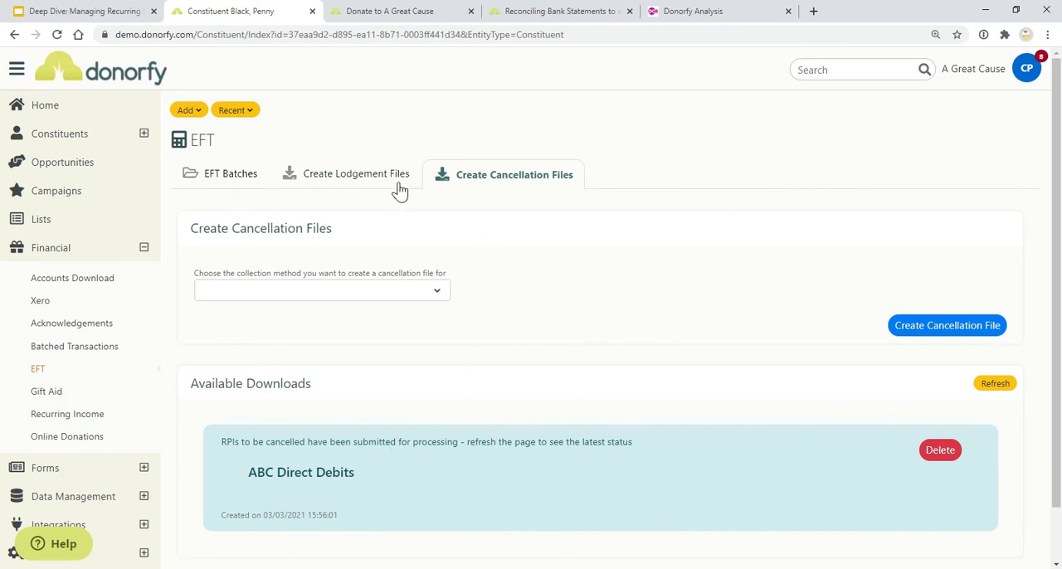
View the lodgement files page again and show the slide Other recurring payment providers in the presentation
click(338, 181)
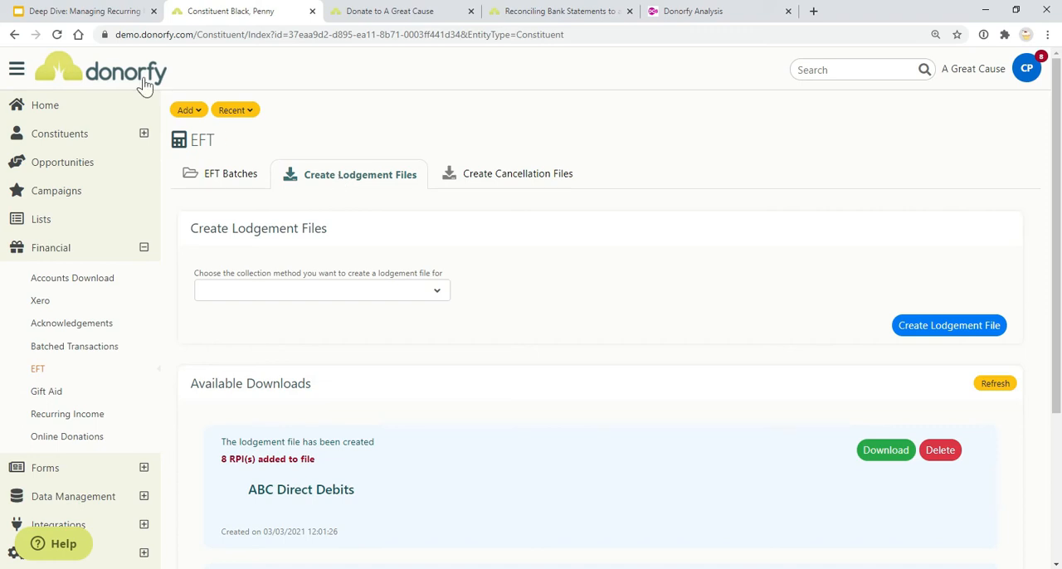
click(110, 9)
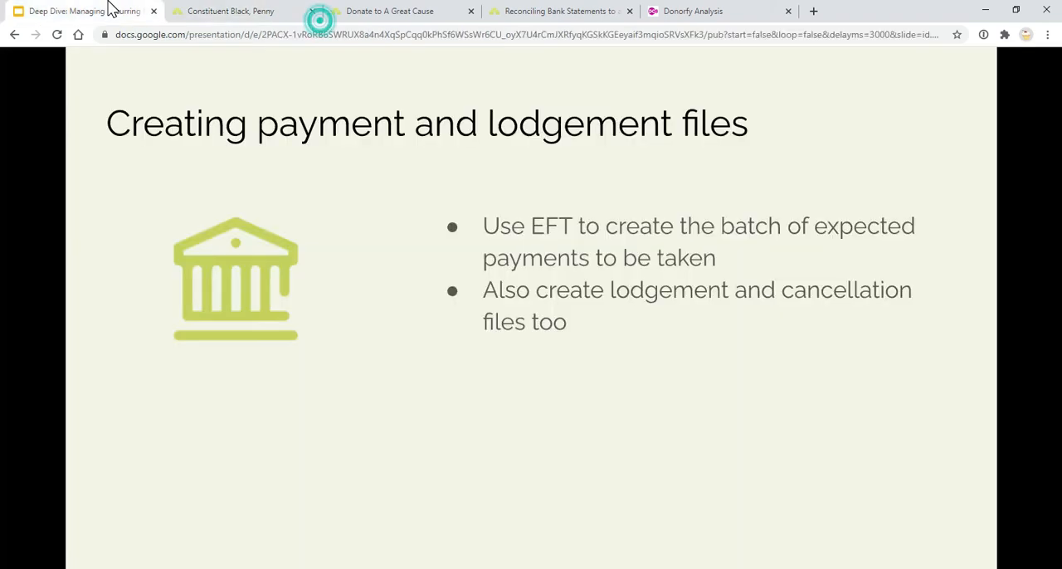
click(490, 298)
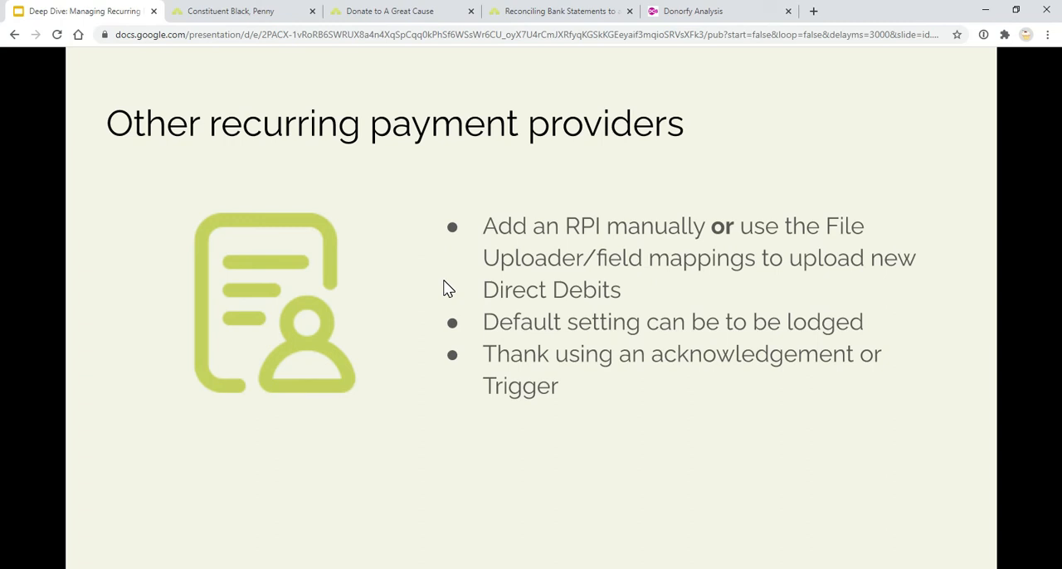
Return to Donorfy and open the timeline of the most recently accessed constituent's record
click(231, 11)
click(233, 115)
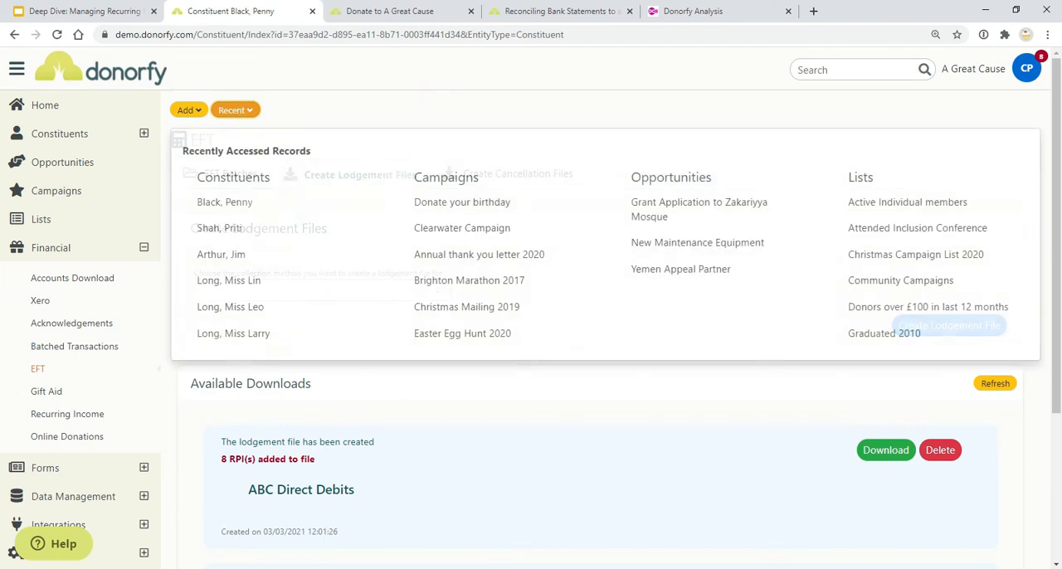
click(251, 214)
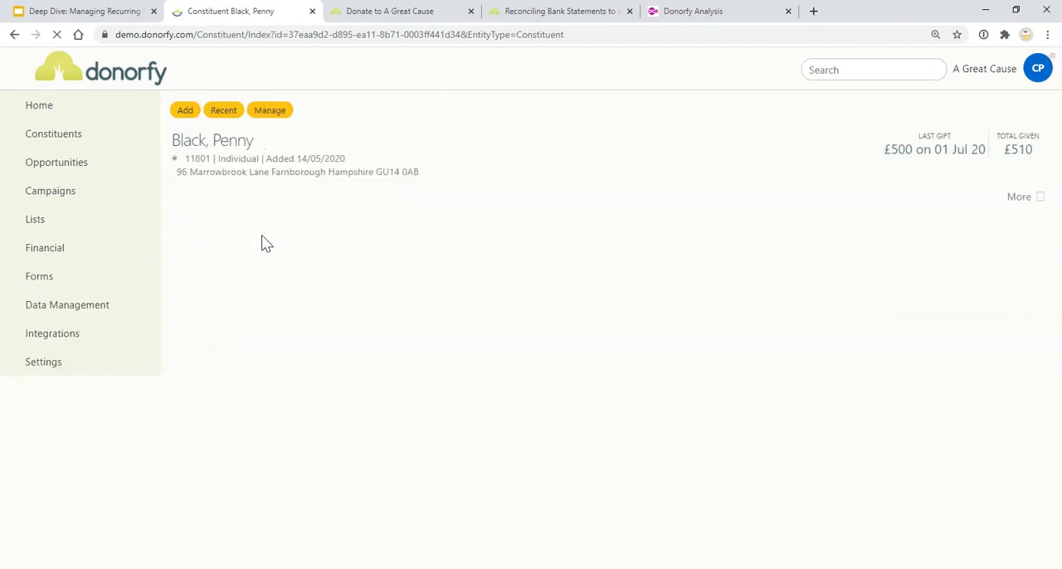
click(287, 232)
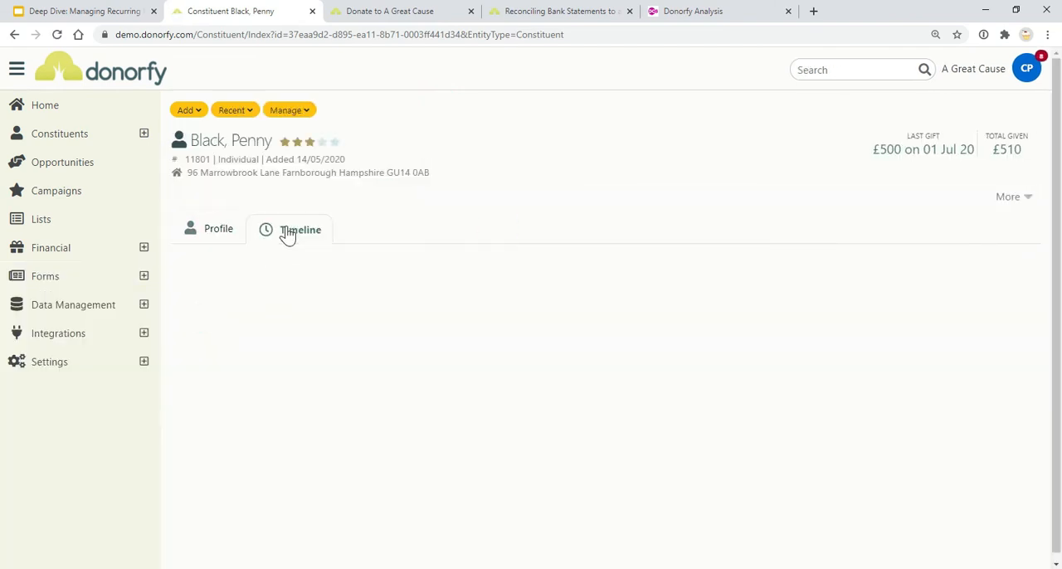
Start a new recurring payment instruction for the constituent with ABC Direct Debits as the collection method
click(212, 282)
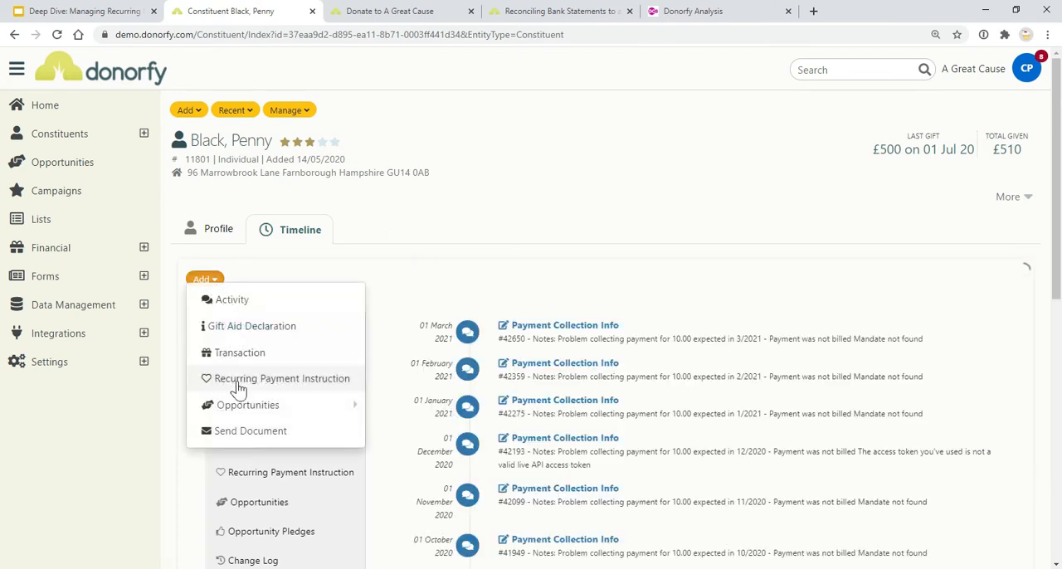
click(238, 386)
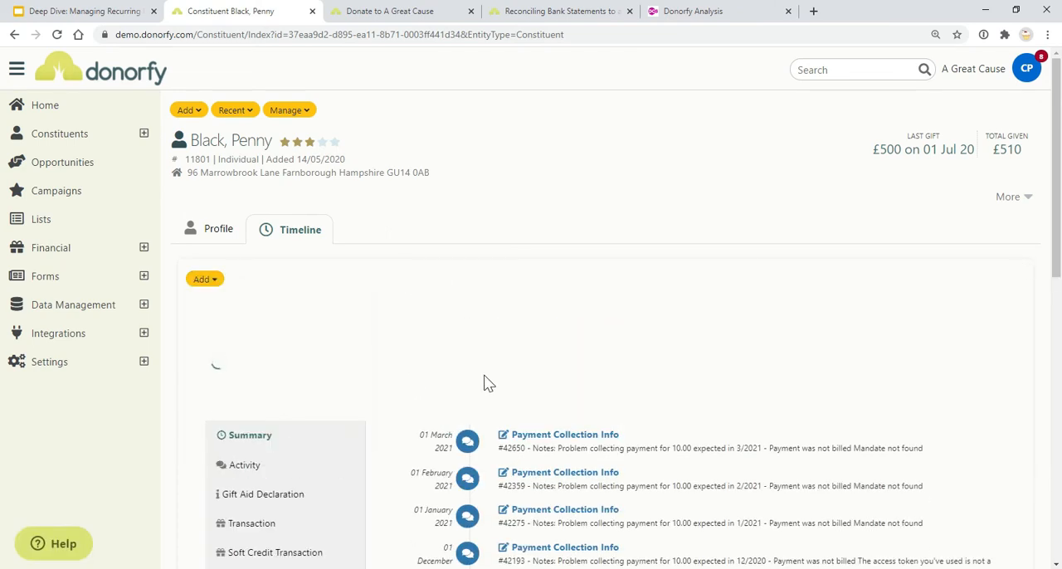
click(570, 500)
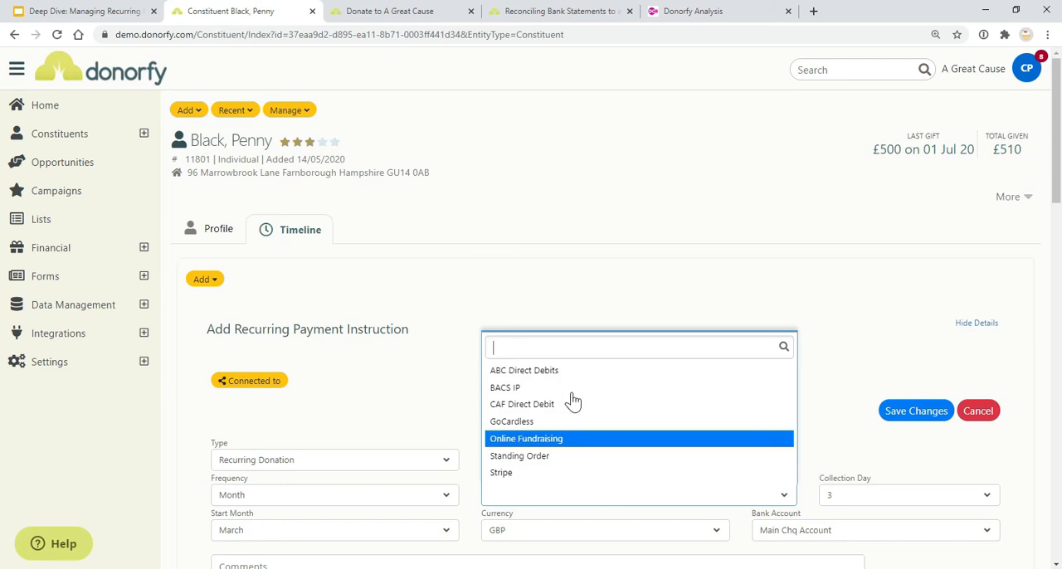
click(580, 375)
scroll(580, 381, down, 3)
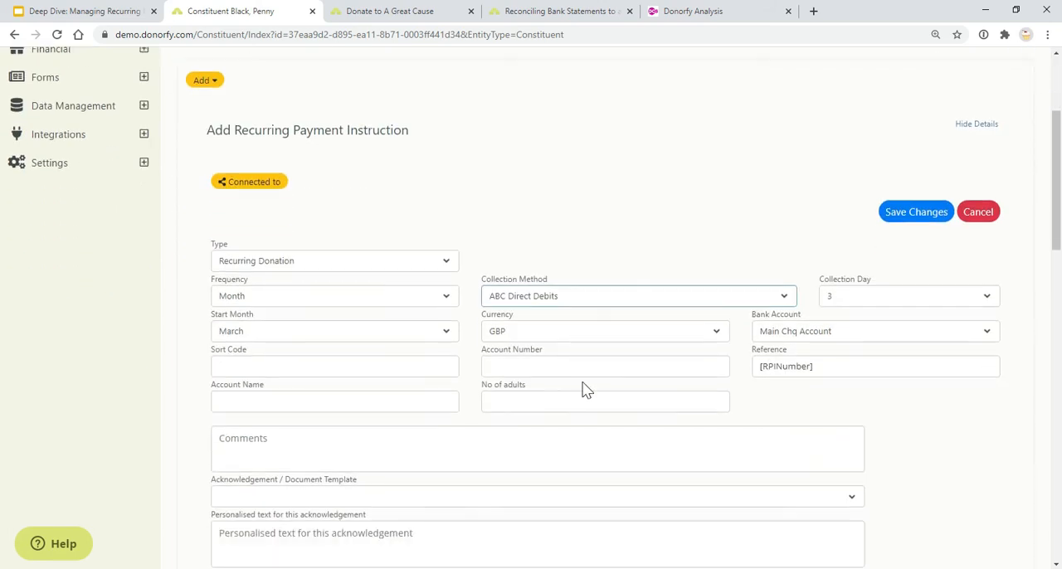
click(292, 366)
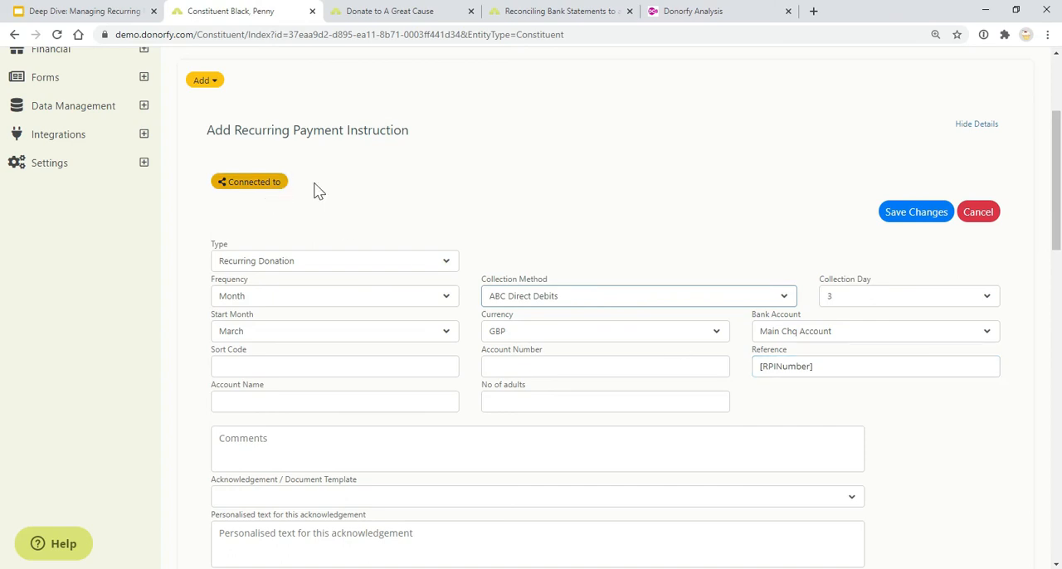
Review the instruction's bank detail, acknowledgement and payment fields alongside the slide Other recurring payment providers
click(39, 8)
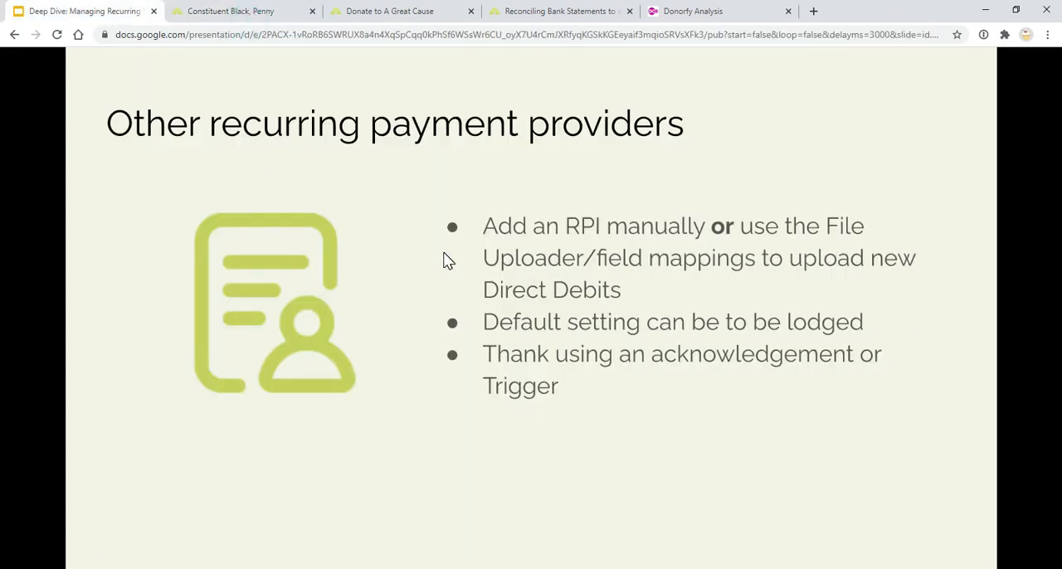
click(268, 8)
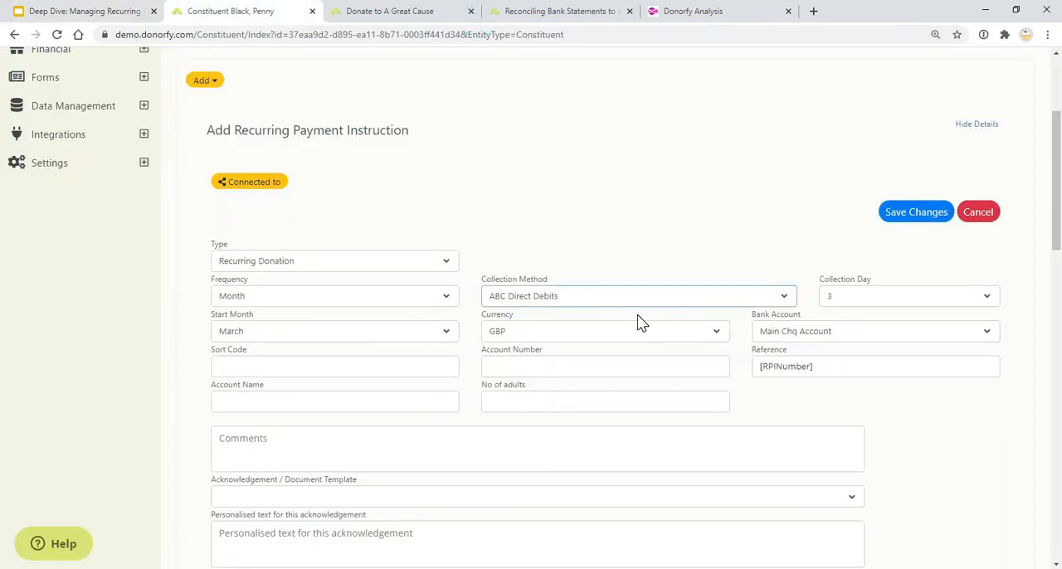
scroll(739, 353, down, 2)
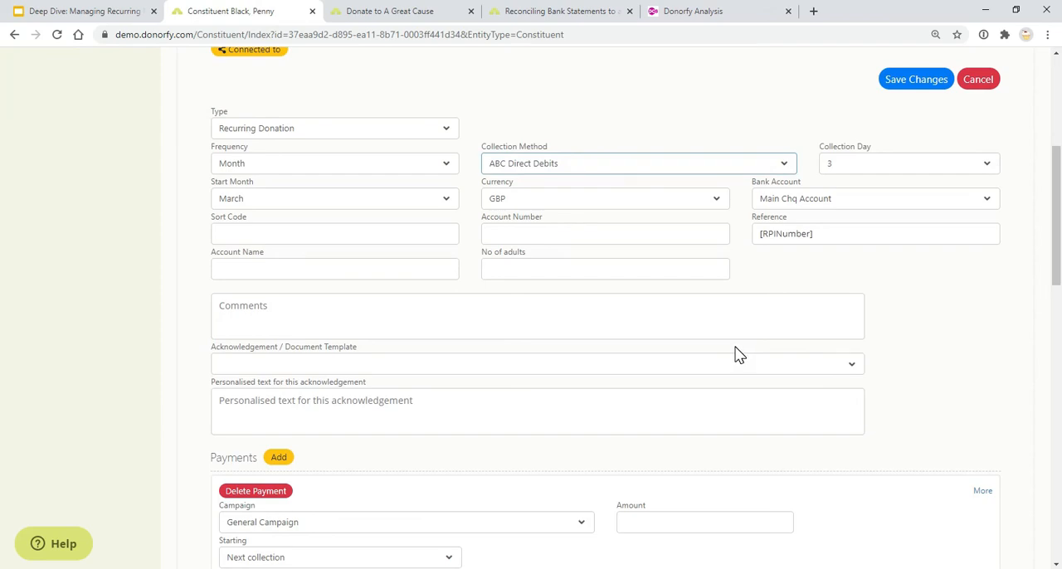
scroll(735, 352, up, 3)
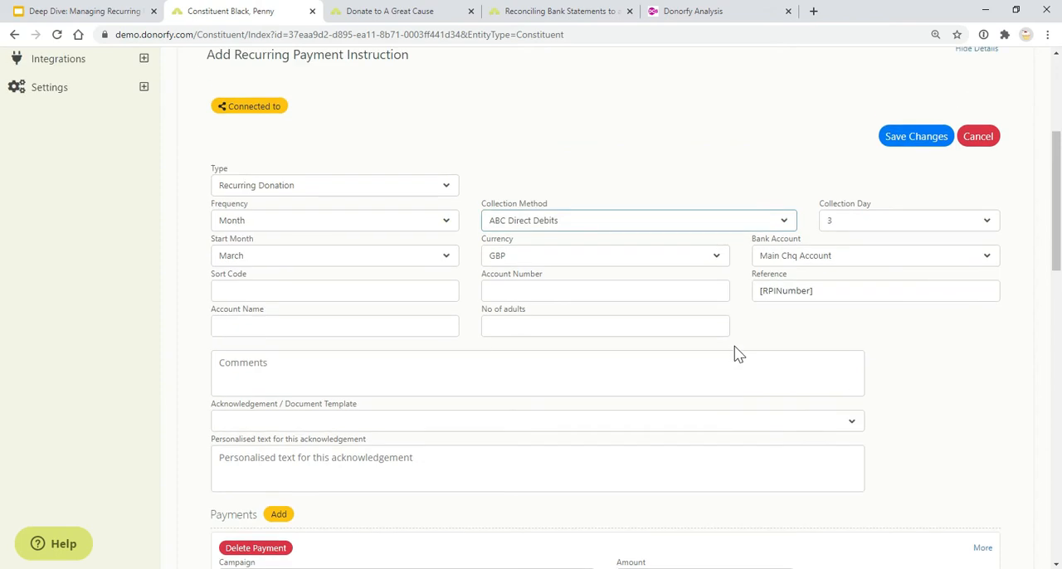
click(159, 11)
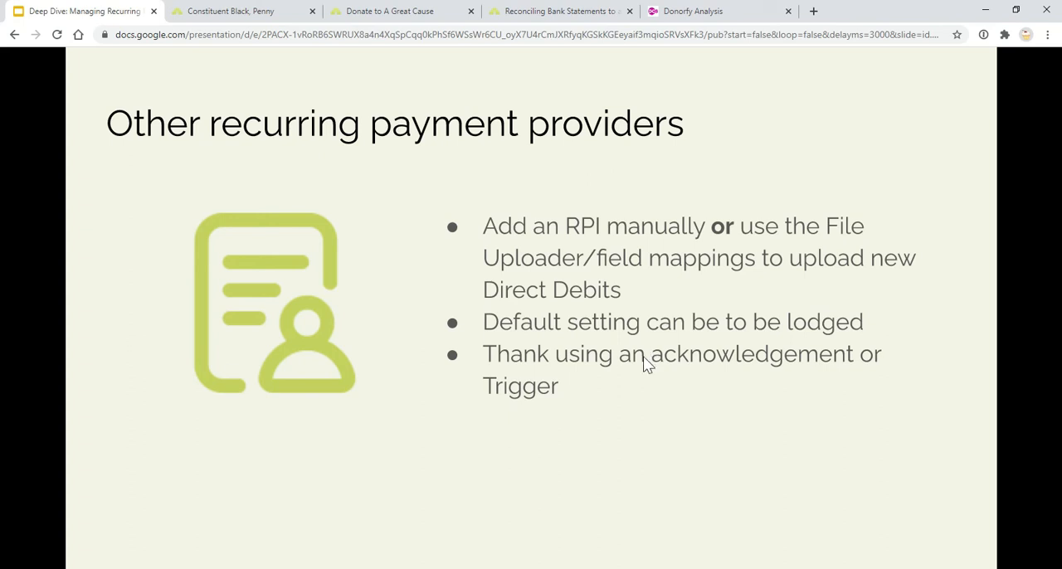
View the RPI download acknowledgements in Donorfy and show the slide Reconciling Direct Debit payments in the presentation
click(257, 10)
click(137, 252)
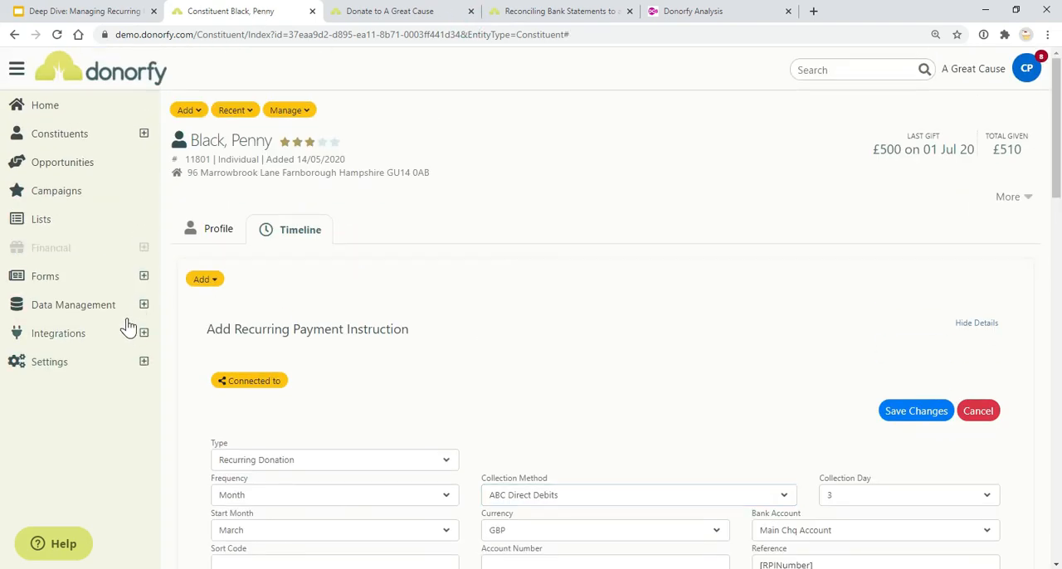
click(144, 249)
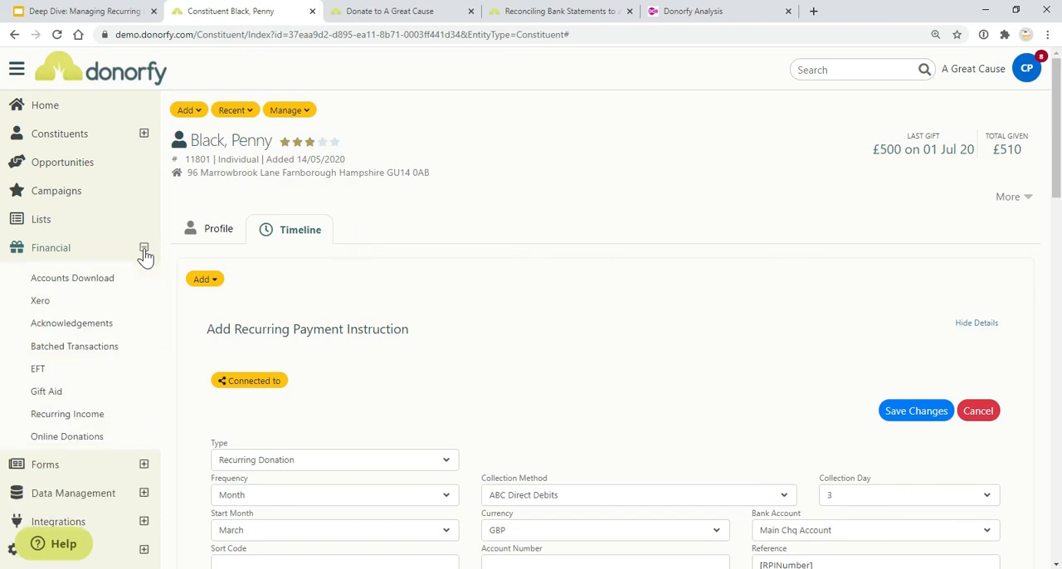
click(83, 323)
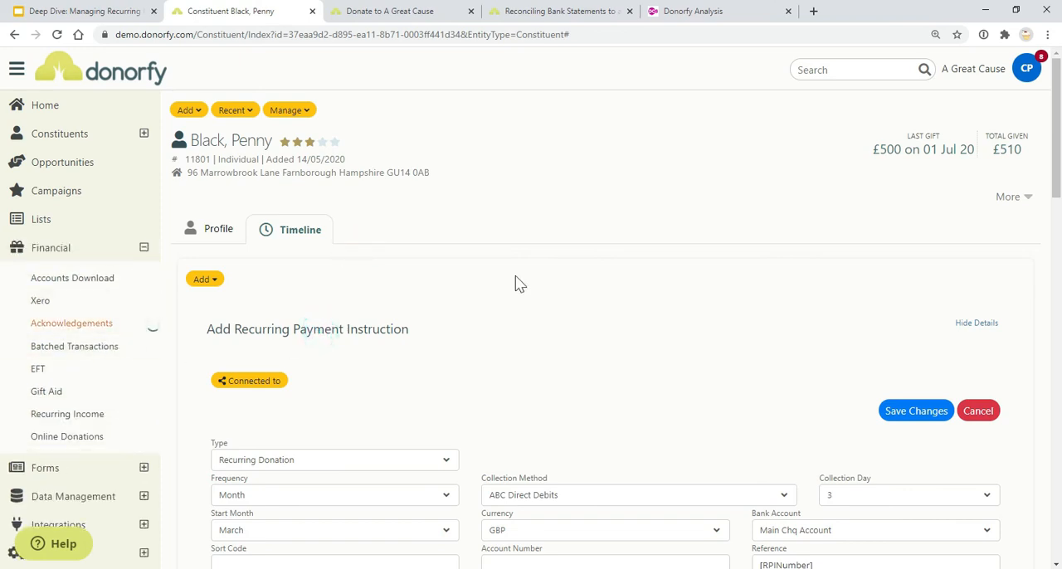
click(536, 191)
click(589, 189)
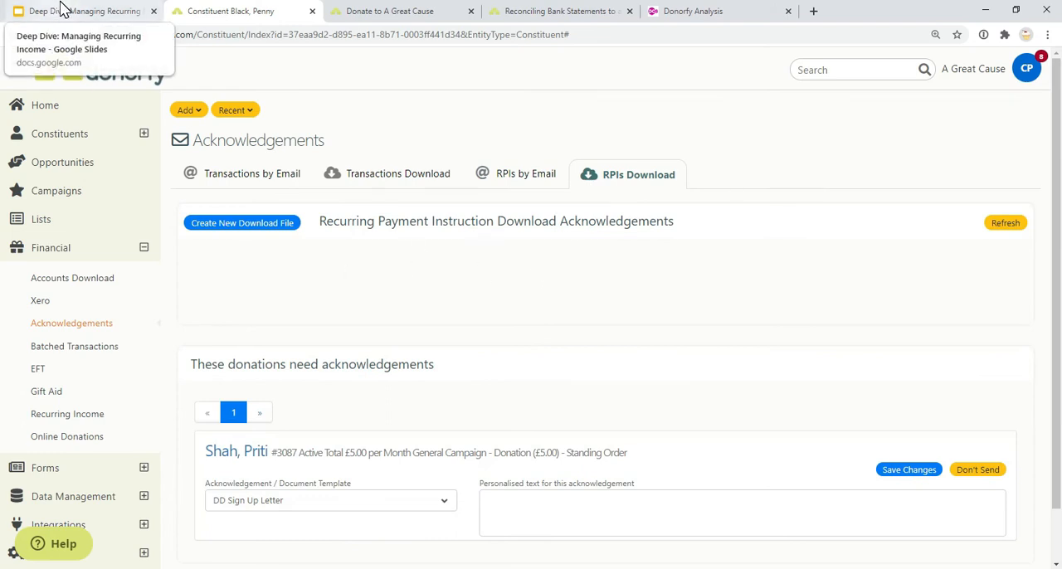
click(63, 9)
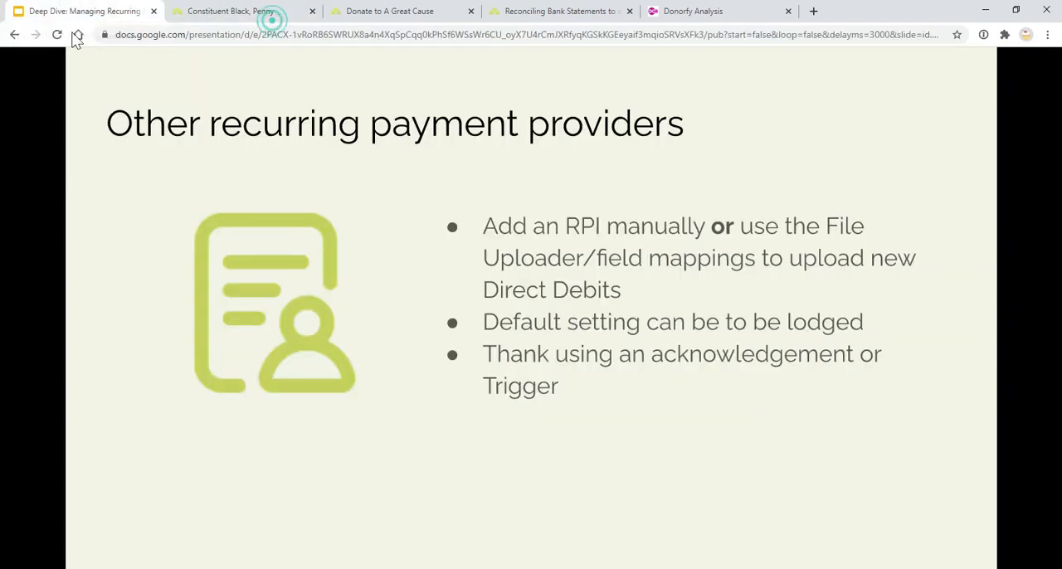
click(535, 259)
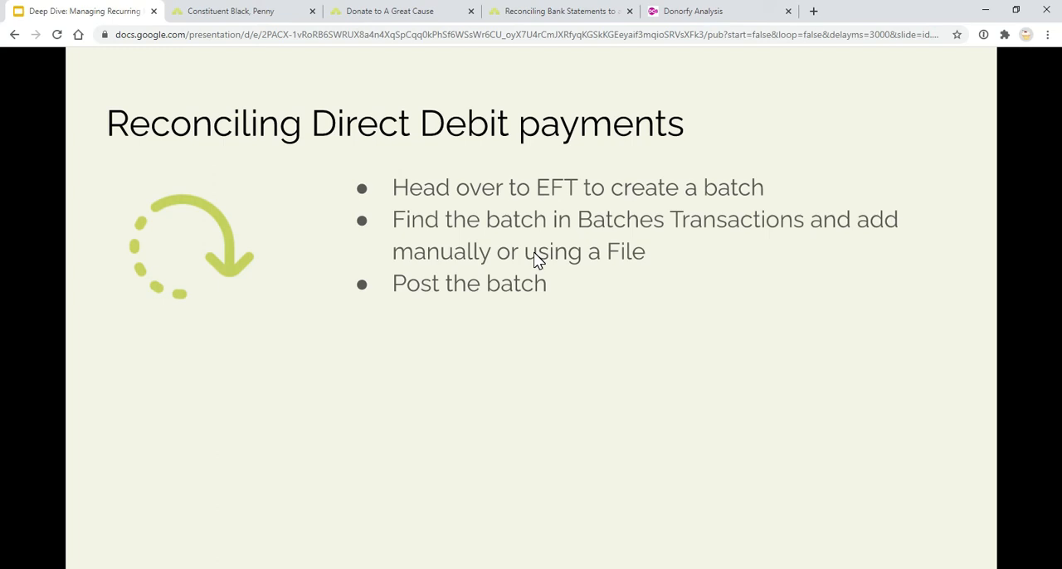
Return to Donorfy and start a new EFT batch with ABC Direct Debits as the collection method
click(257, 10)
click(106, 372)
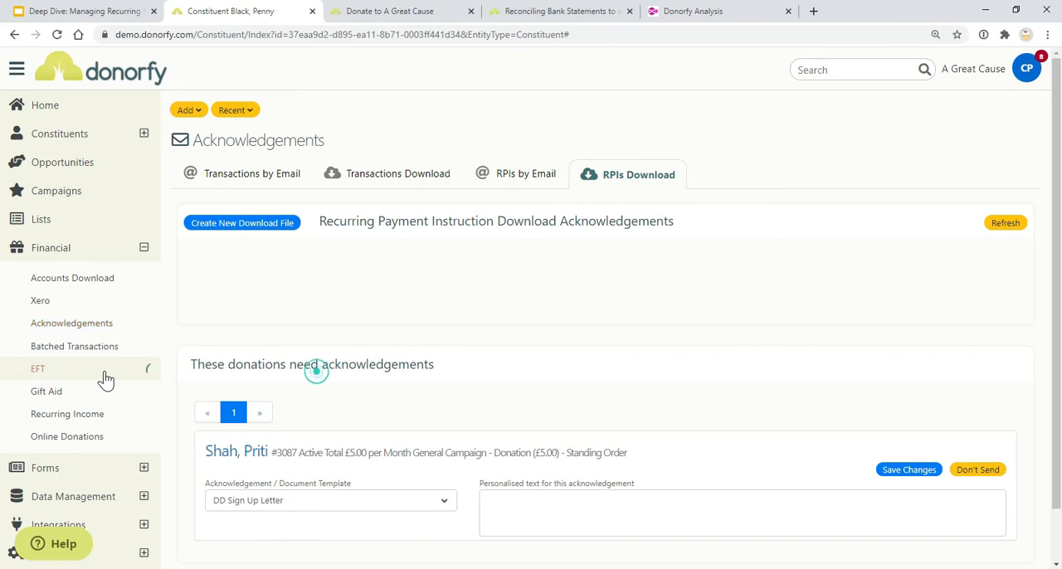
click(221, 237)
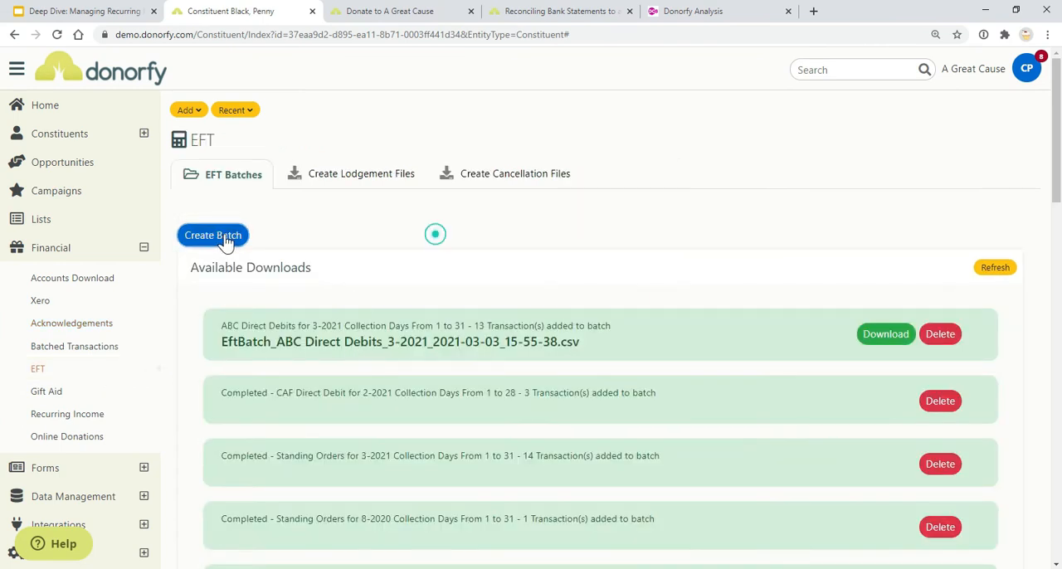
click(361, 343)
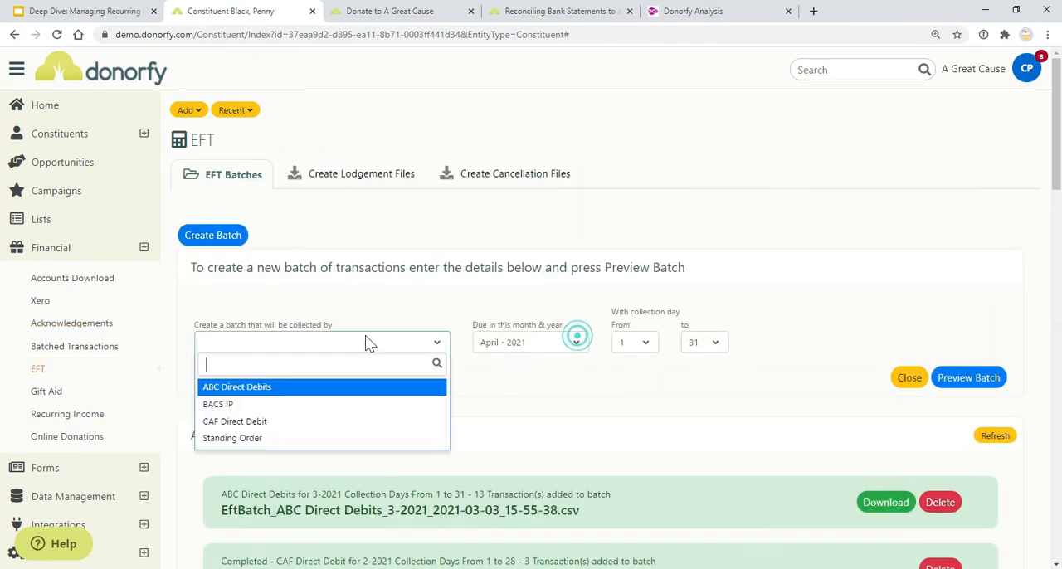
click(359, 388)
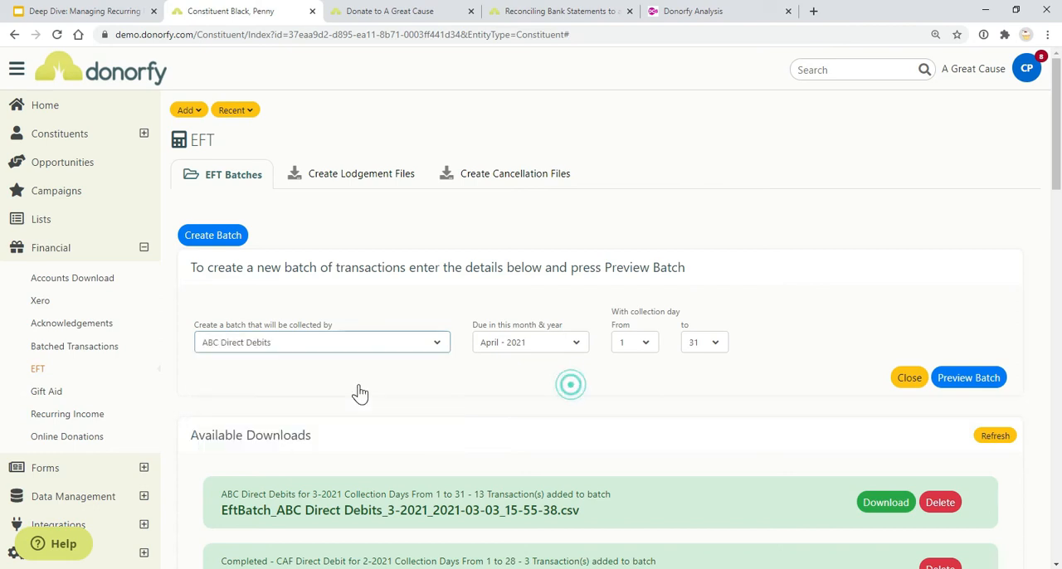
Open the batch ABC Direct Debits for 3-2021 Collection Days From 1 to 31 and mark its first two transactions as paid
click(103, 351)
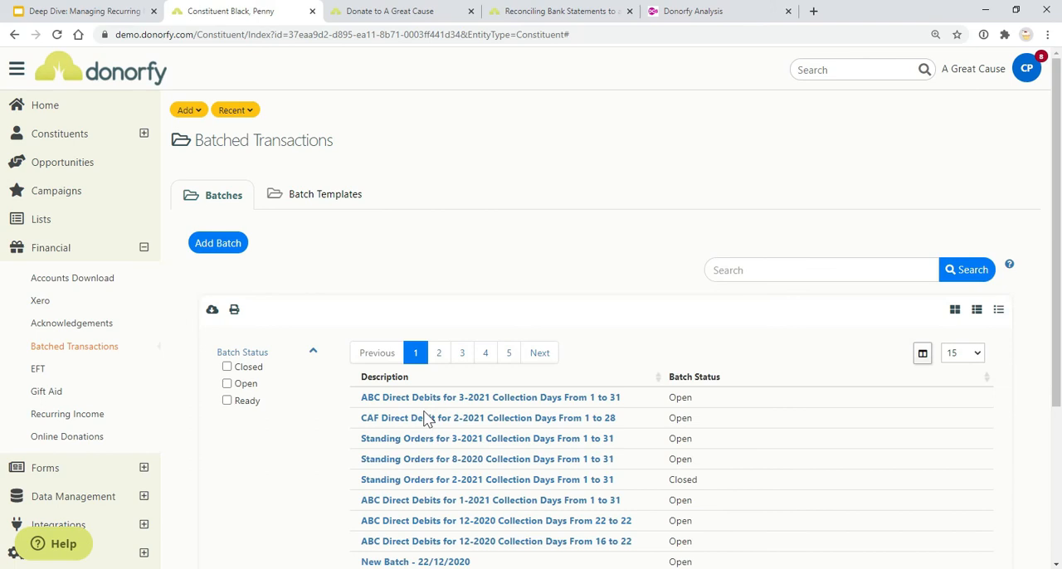
click(447, 398)
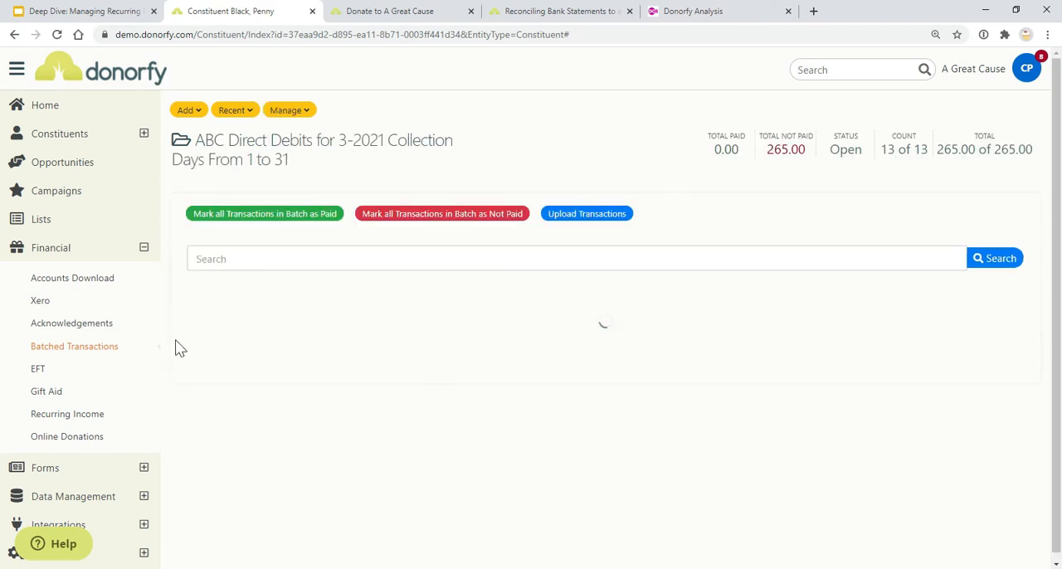
scroll(639, 348, down, 3)
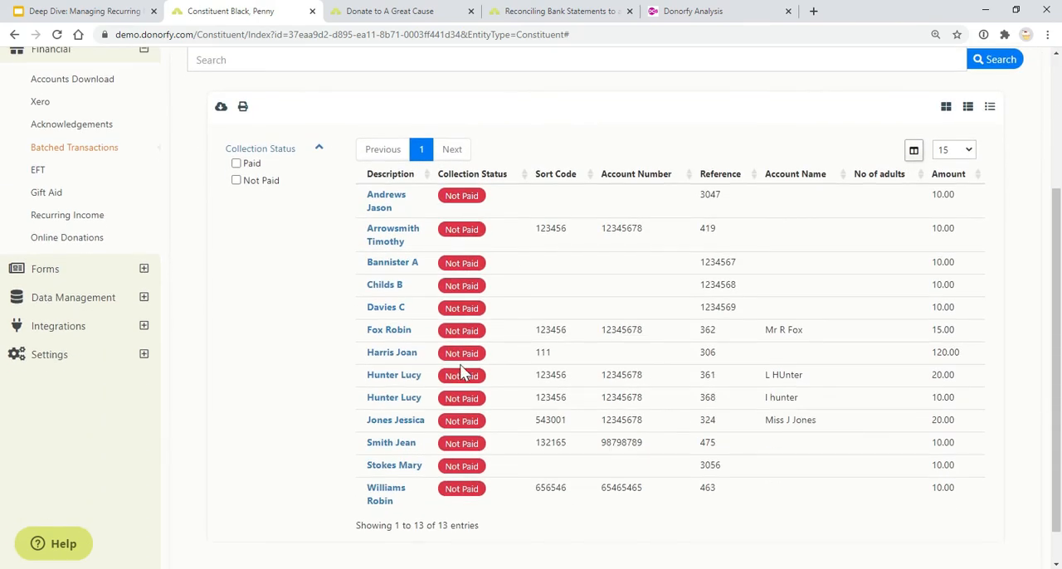
click(468, 201)
click(462, 233)
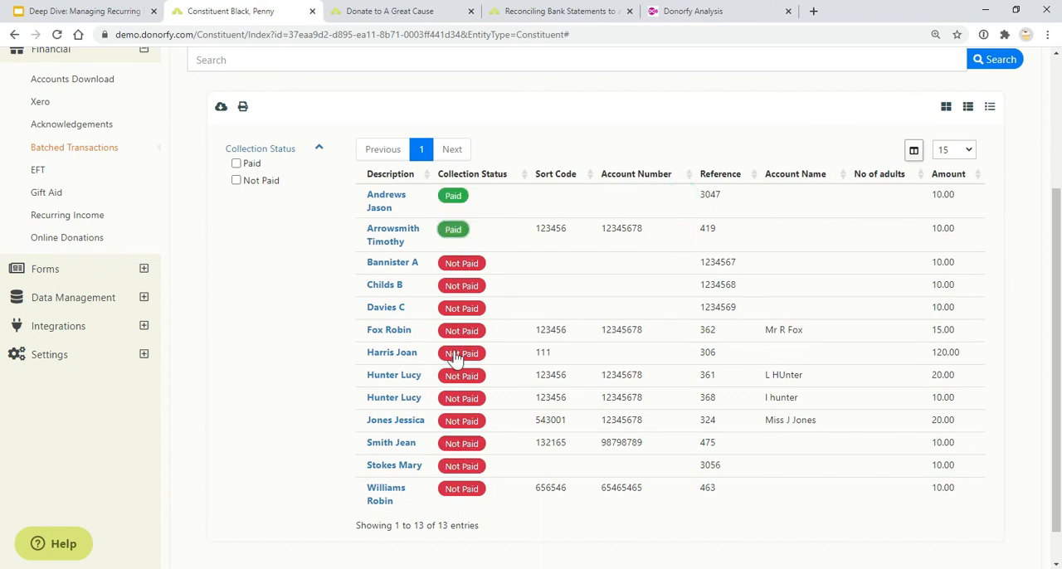
Show the batch's transaction upload and matching area, checking the help suggestions, the document format note and the transaction list
scroll(455, 322, up, 3)
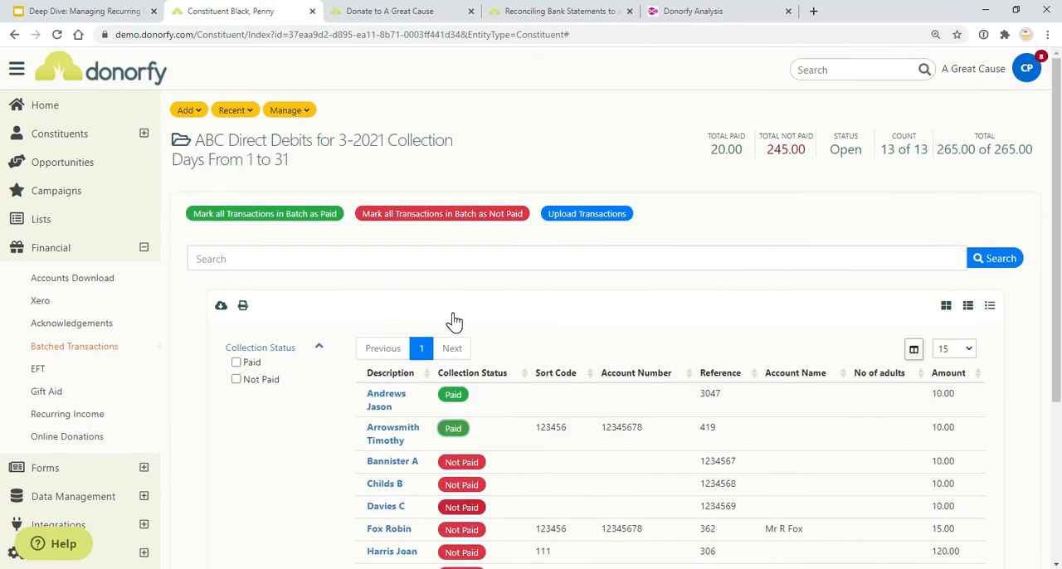
click(562, 224)
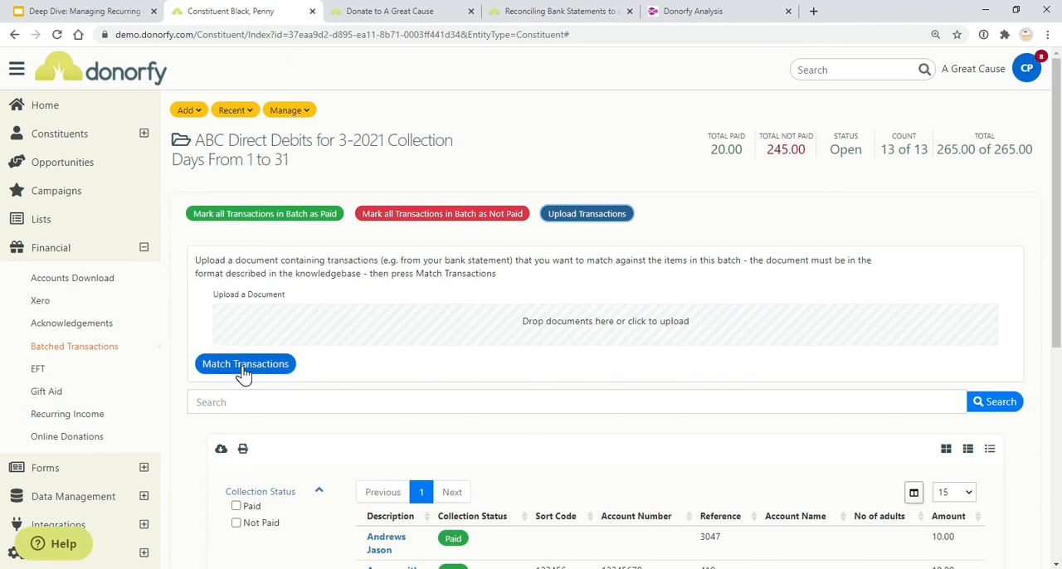
click(42, 542)
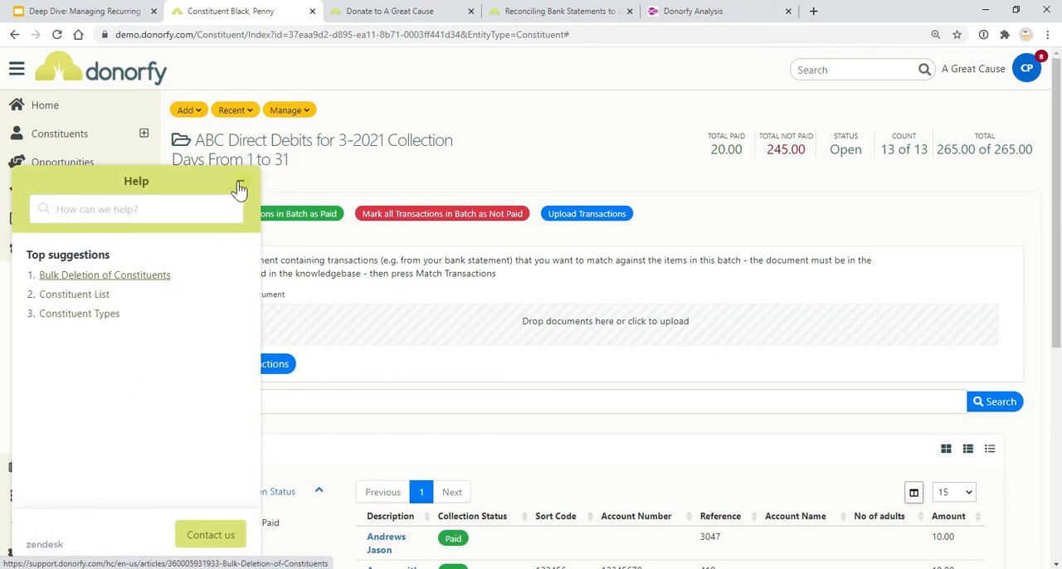
click(238, 187)
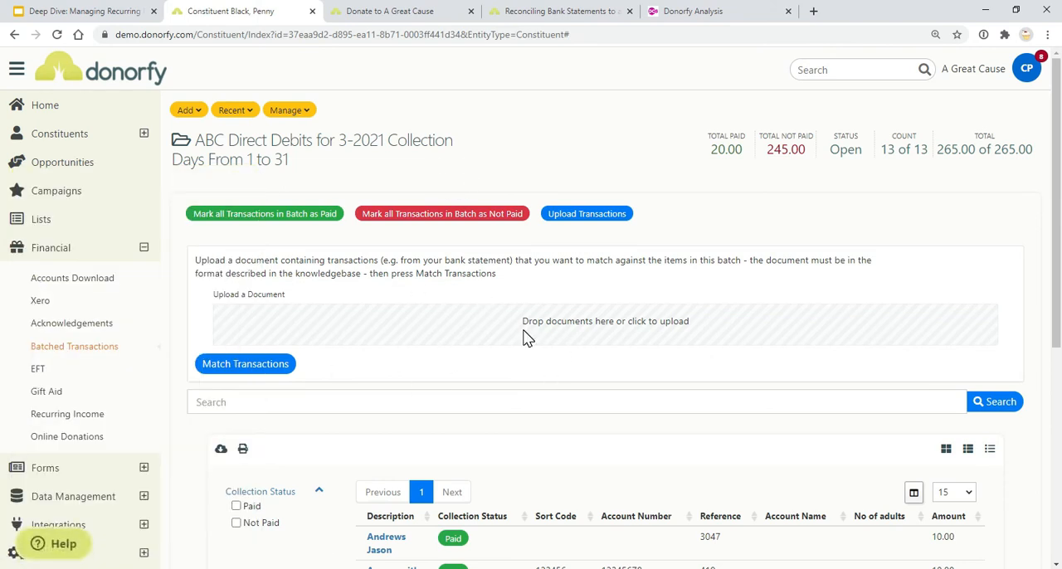
drag(331, 274, 226, 274)
click(413, 285)
scroll(406, 388, down, 3)
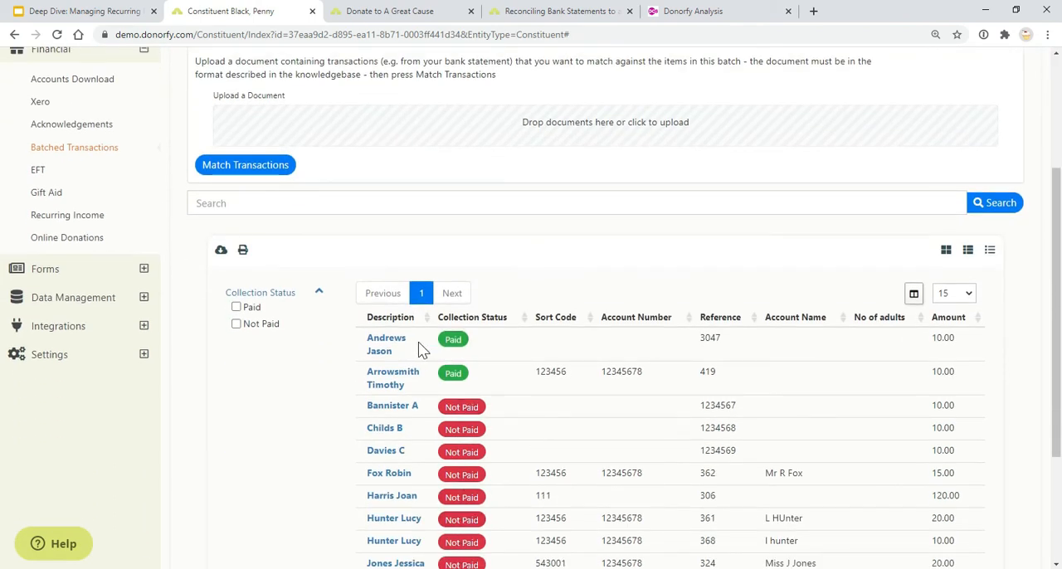
scroll(369, 344, up, 1)
scroll(369, 344, up, 3)
Show the batch's posting option and advance the presentation to the slide Configuring RPIs
click(286, 109)
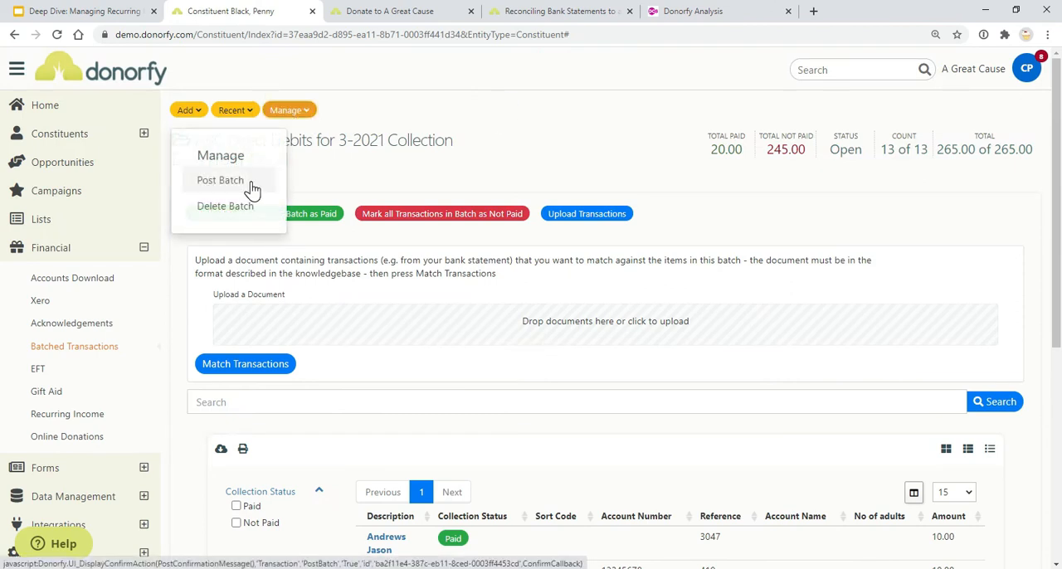
click(43, 9)
click(446, 308)
click(446, 309)
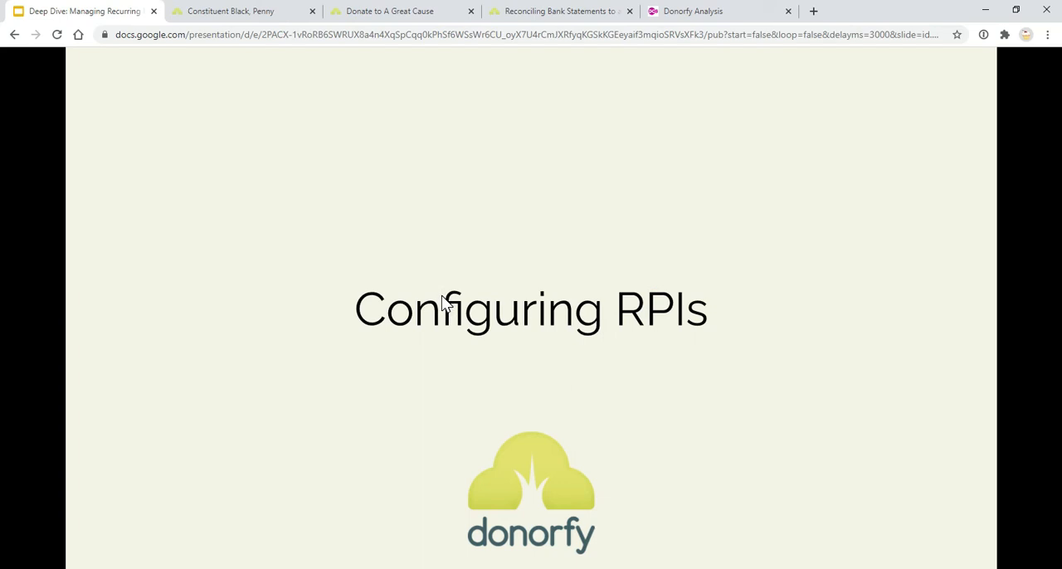
Start a new recurring payment instruction on the most recently accessed constituent's timeline and review the available collection methods
click(203, 11)
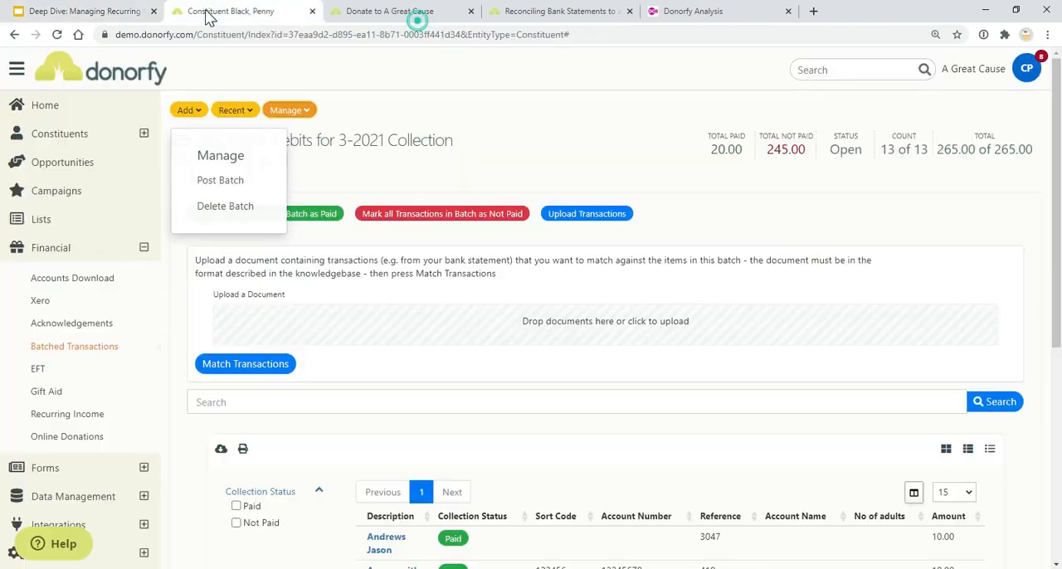
click(237, 110)
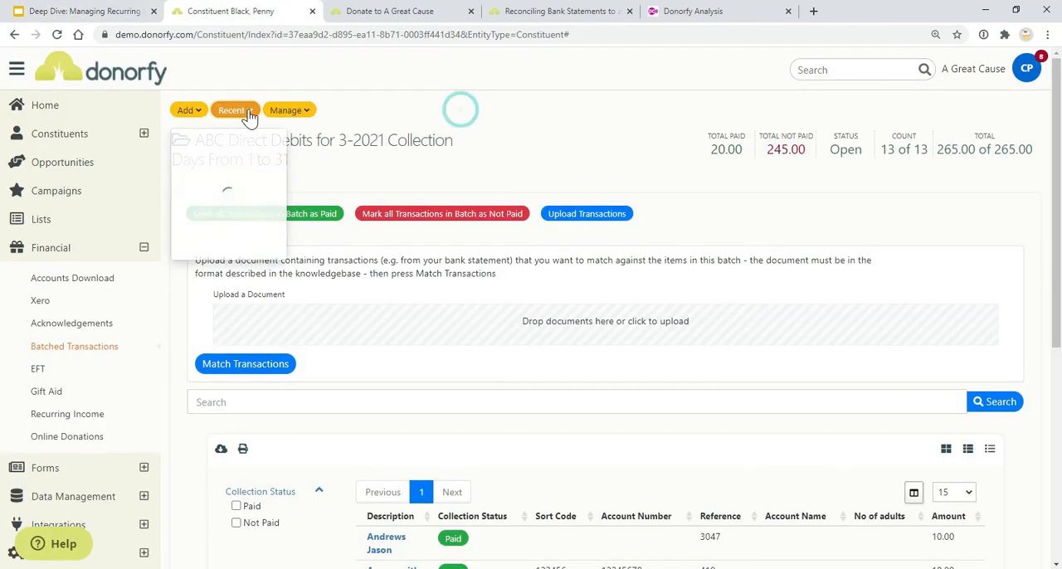
click(272, 214)
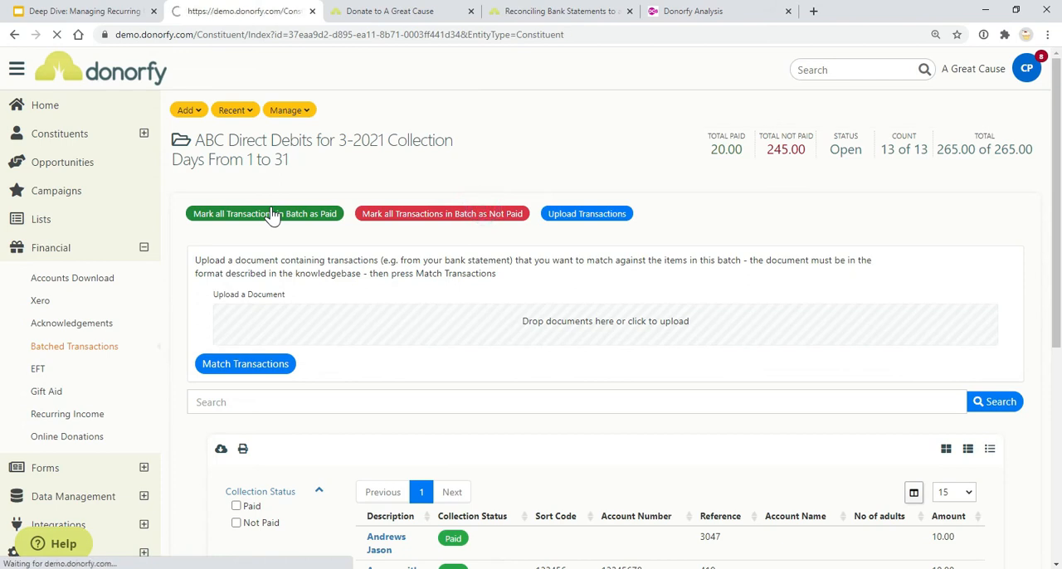
click(298, 229)
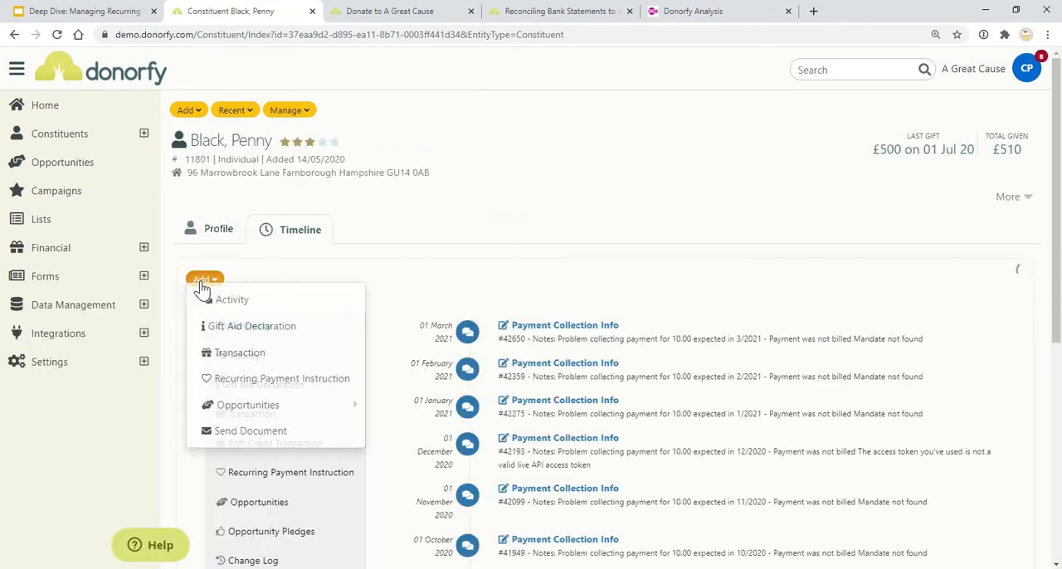
click(202, 286)
click(281, 382)
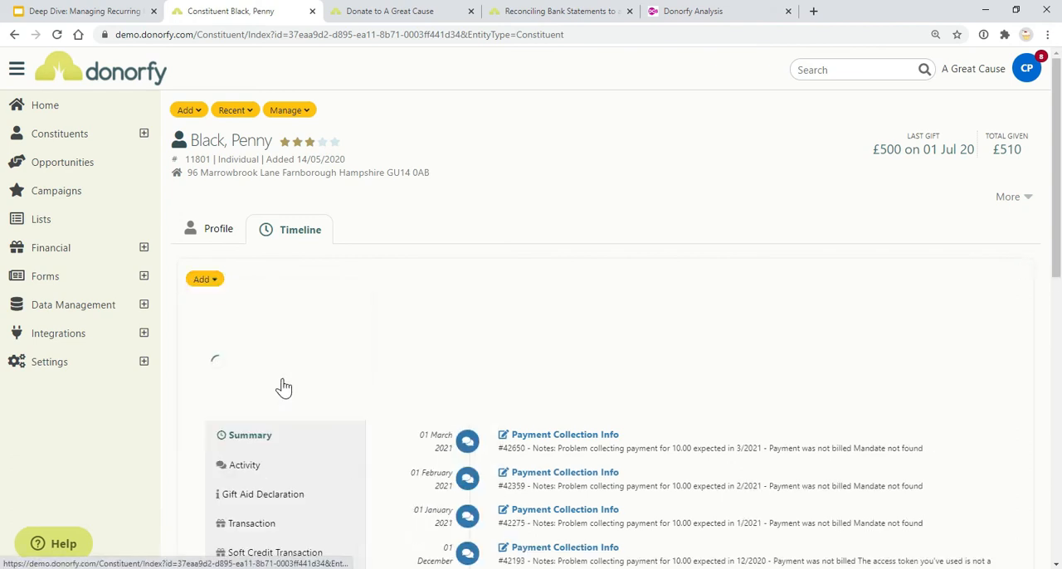
scroll(564, 429, down, 2)
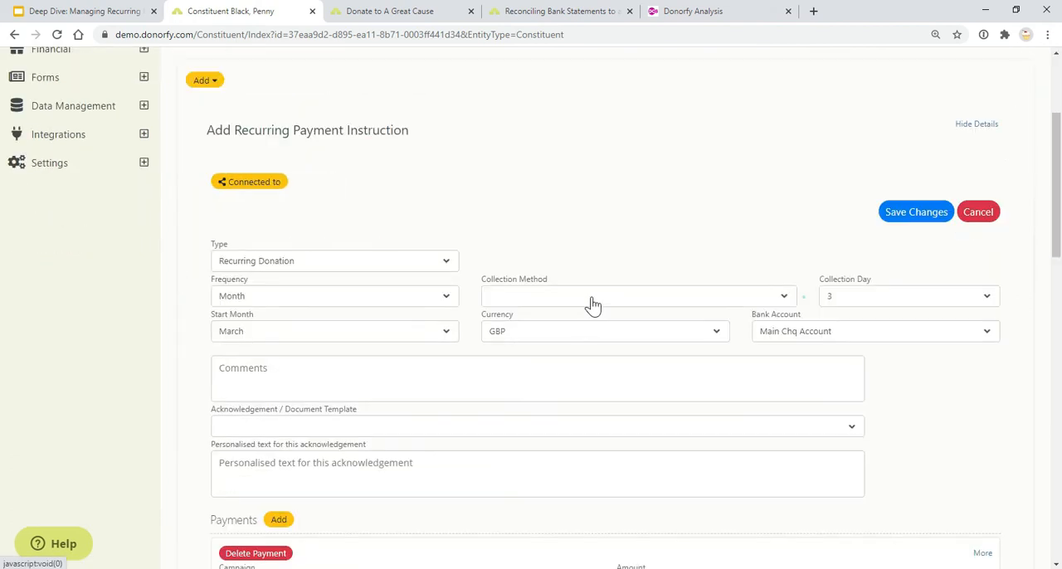
click(590, 298)
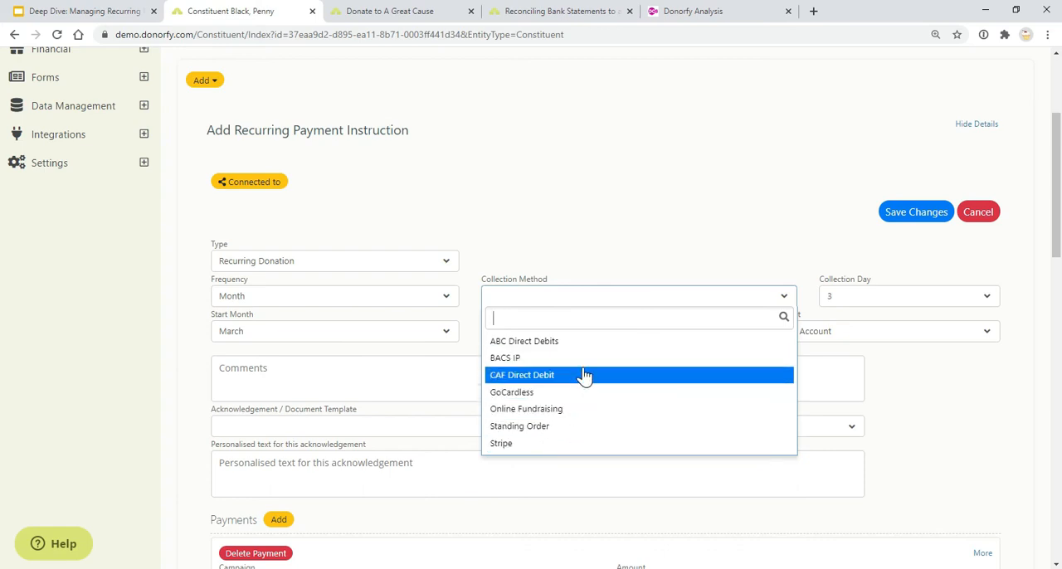
click(648, 246)
Open the Collection Methods settings in the Donorfy configuration
scroll(644, 244, up, 3)
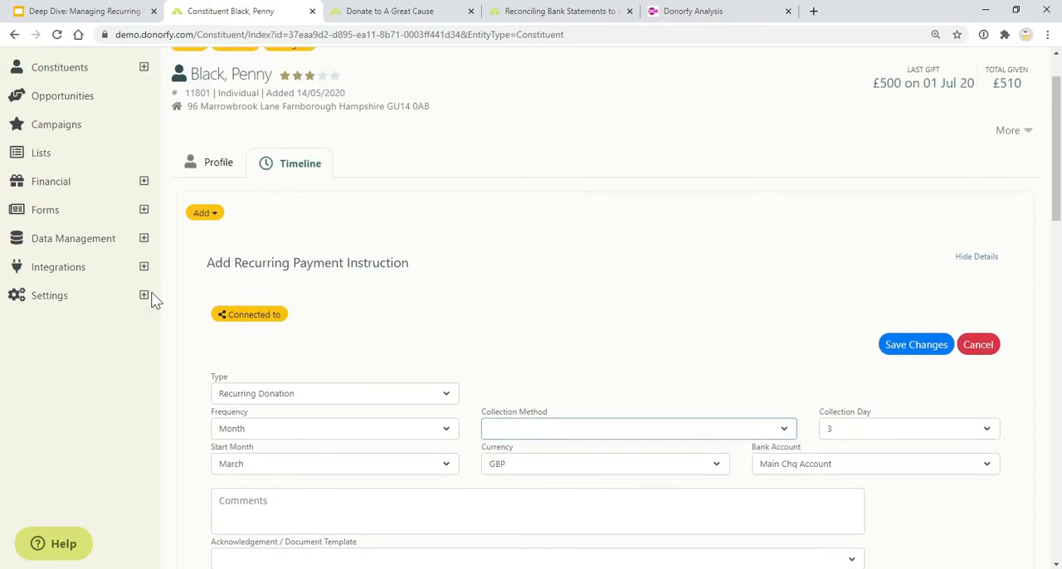
click(143, 362)
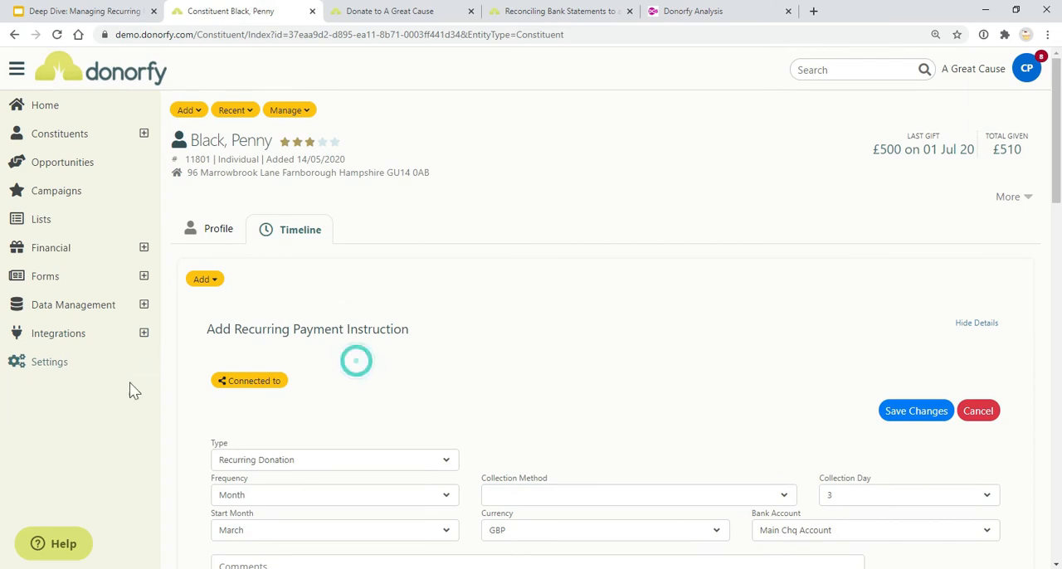
click(118, 397)
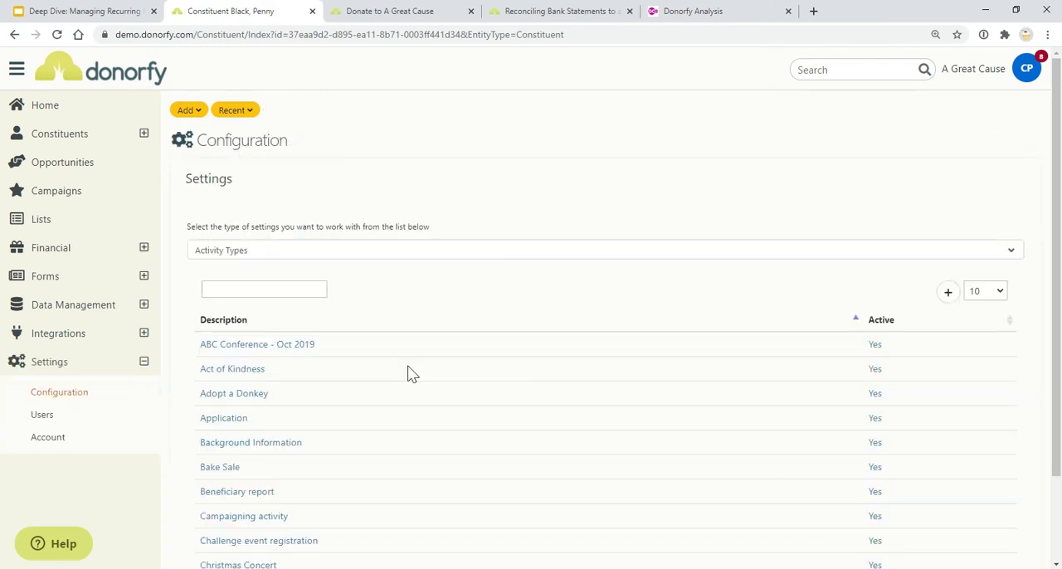
click(356, 260)
text(col)
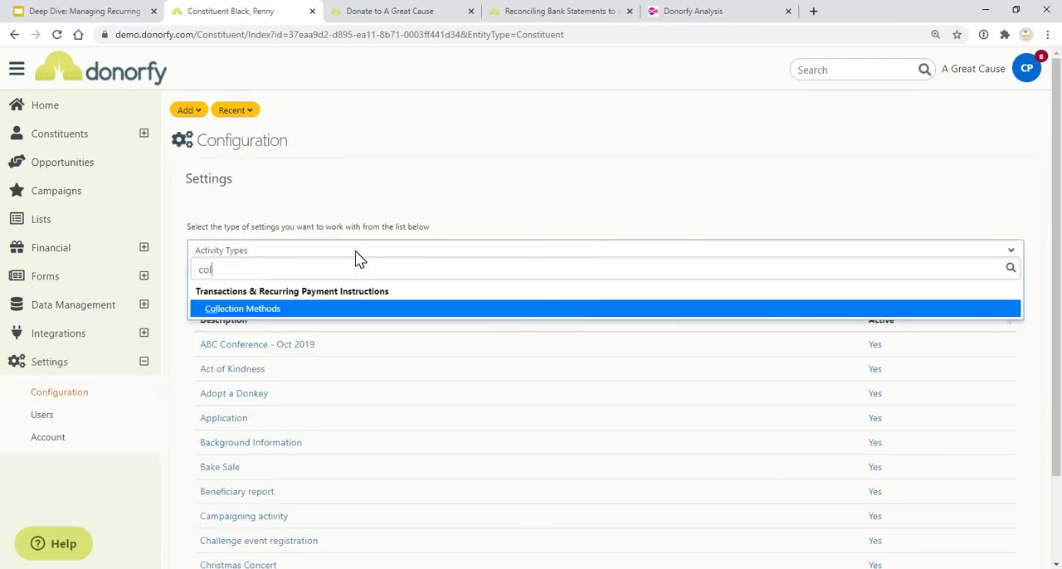
click(344, 309)
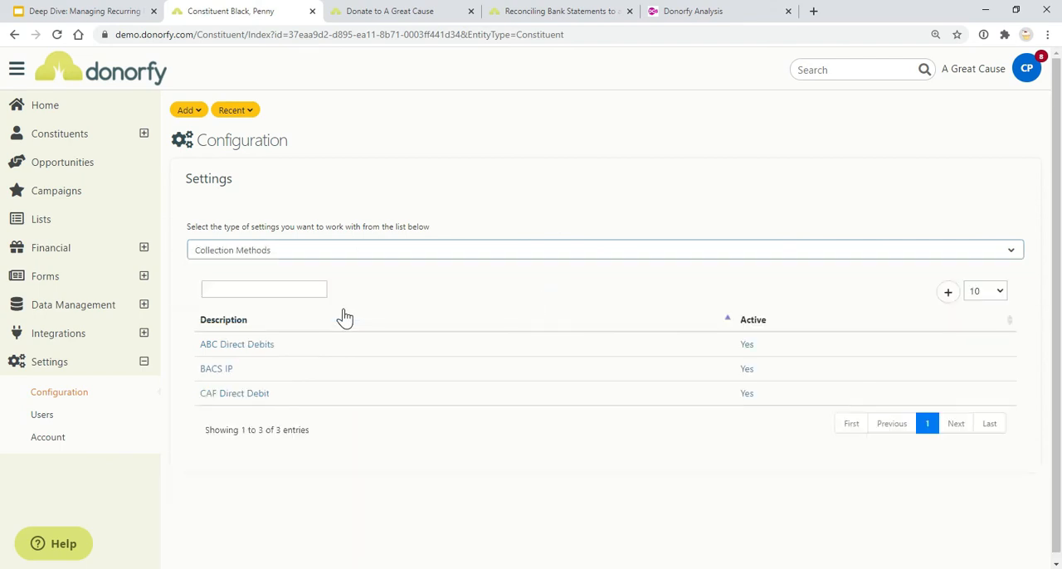
Add a new collection method with the description CAF GAYE
click(948, 294)
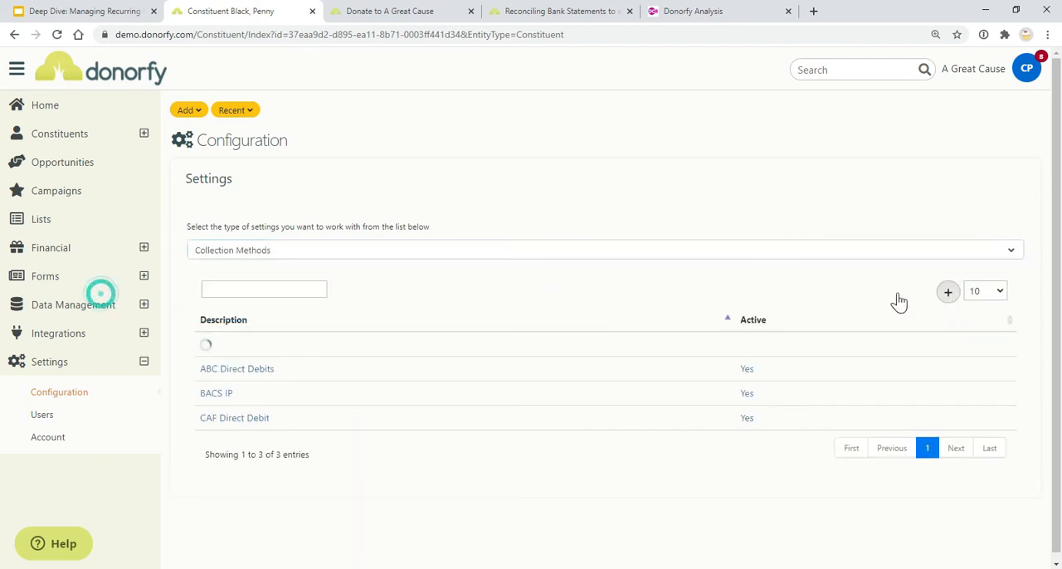
scroll(431, 297, down, 3)
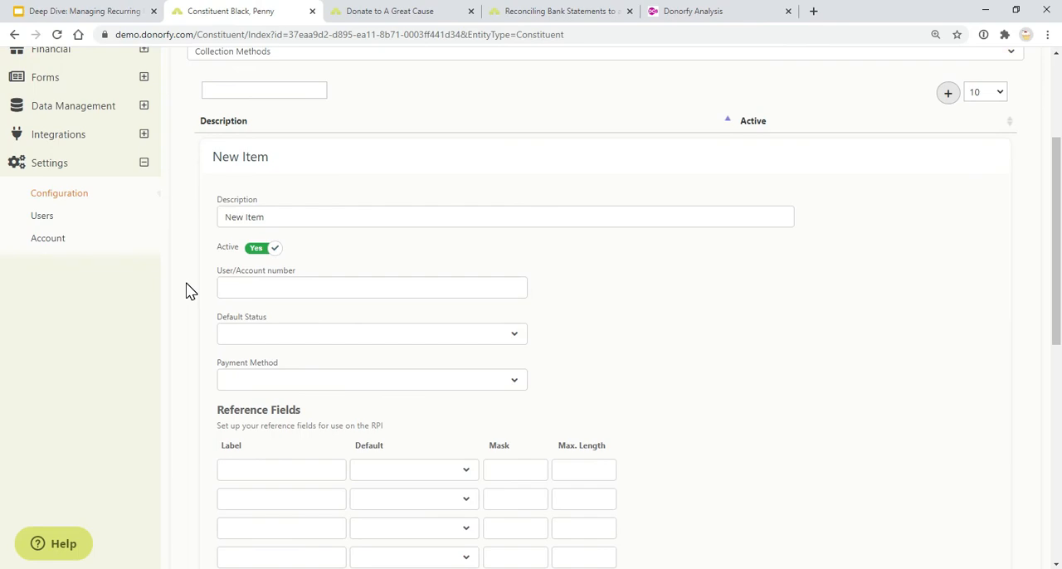
click(536, 214)
text(Caf)
key(BackSpace)
key(BackSpace)
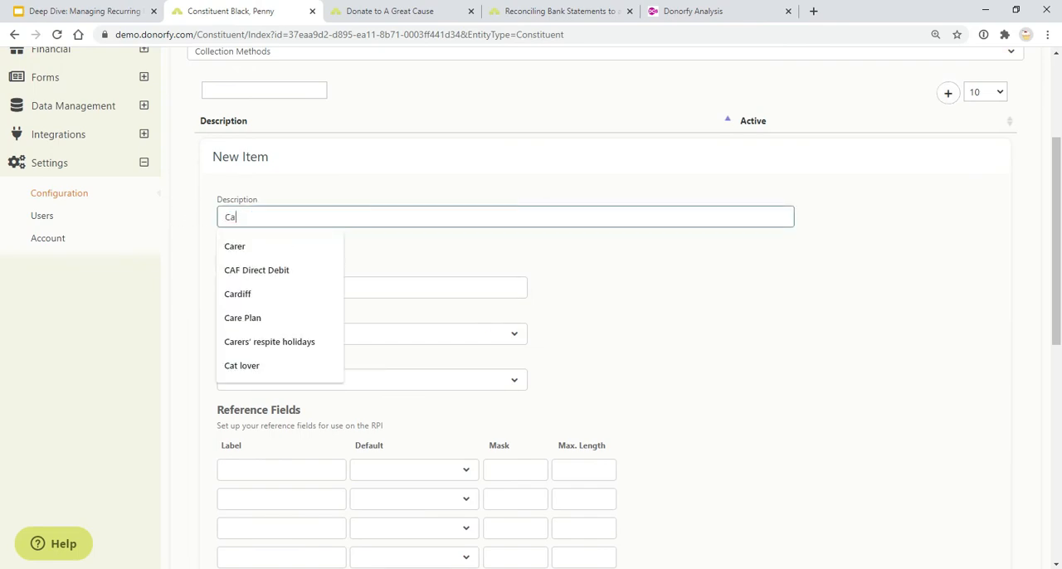
text(AF GAYE)
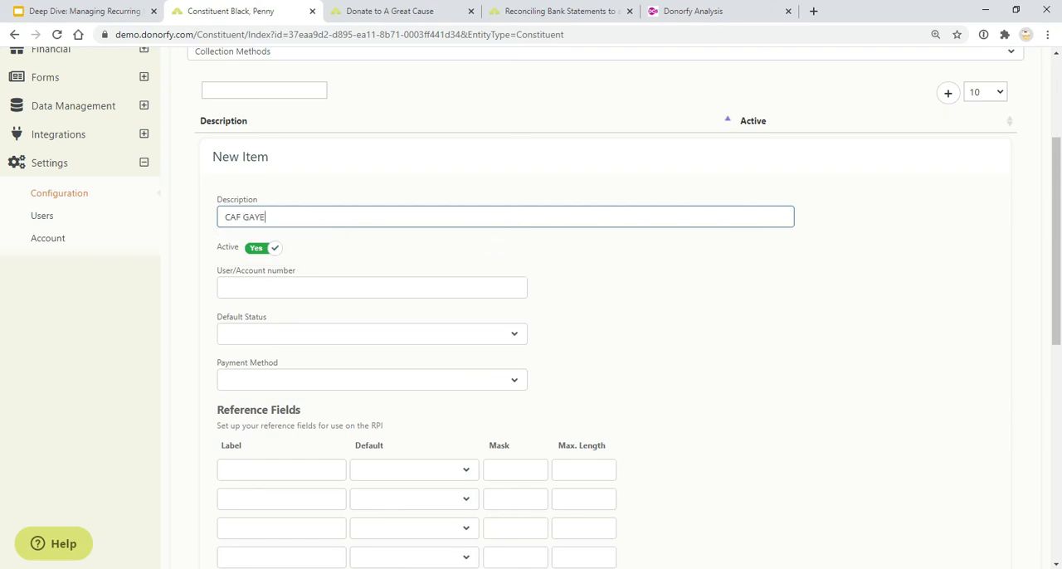
key(Tab)
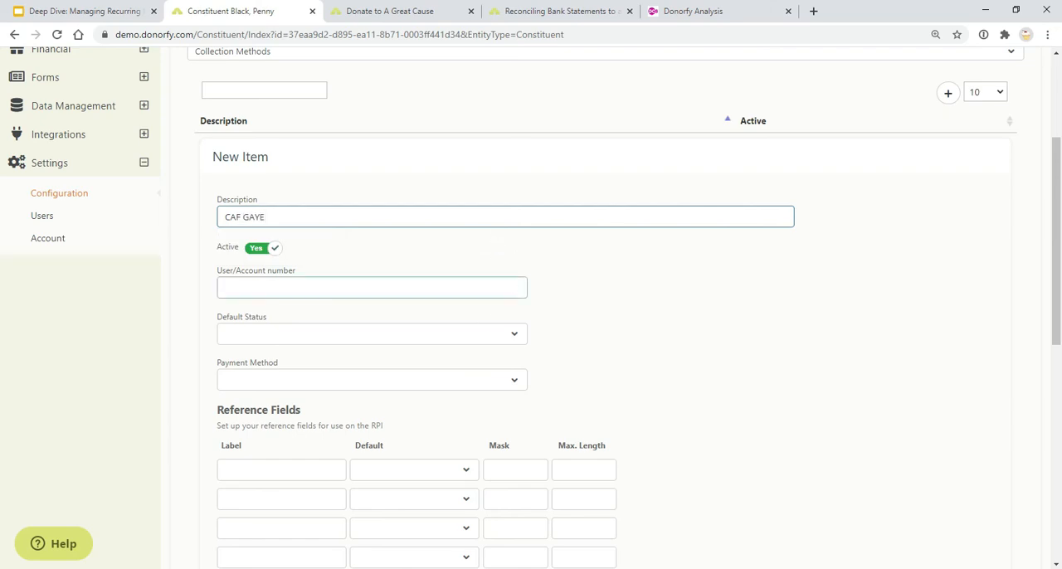
Set the new collection method's default status to To be Lodged with 4 elapsed days required
click(512, 335)
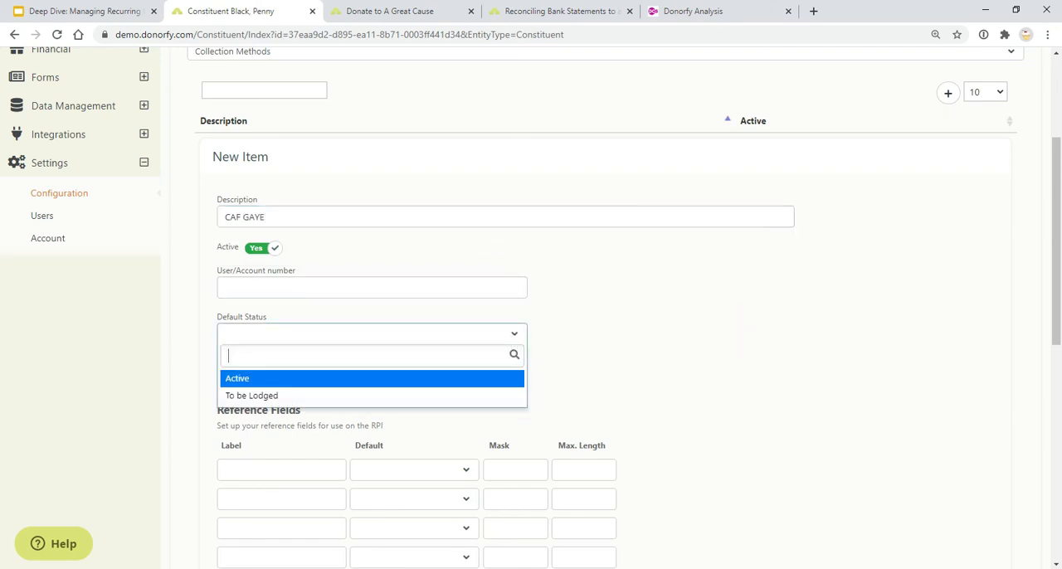
click(471, 382)
click(453, 337)
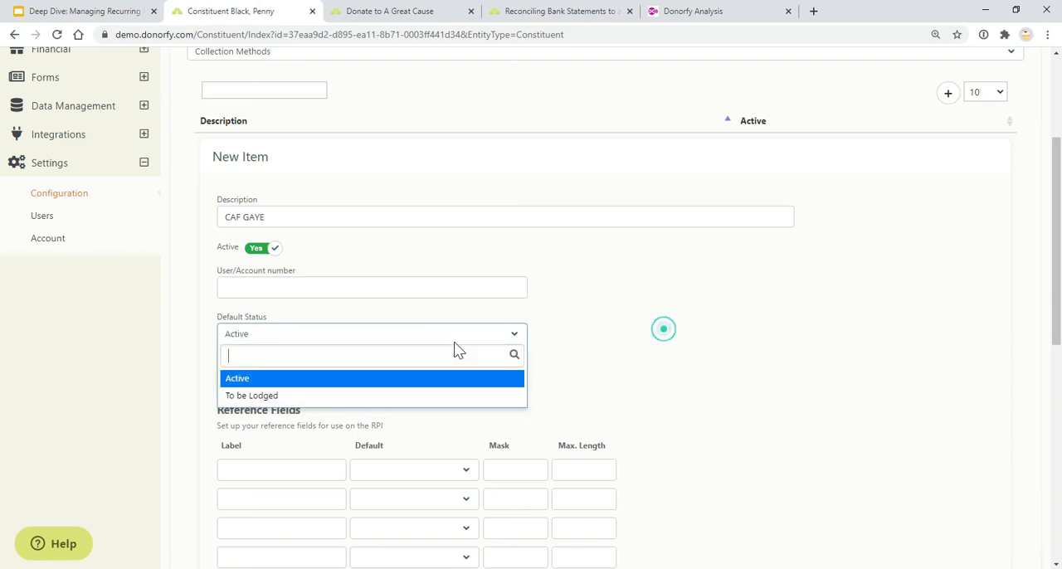
click(443, 397)
click(601, 333)
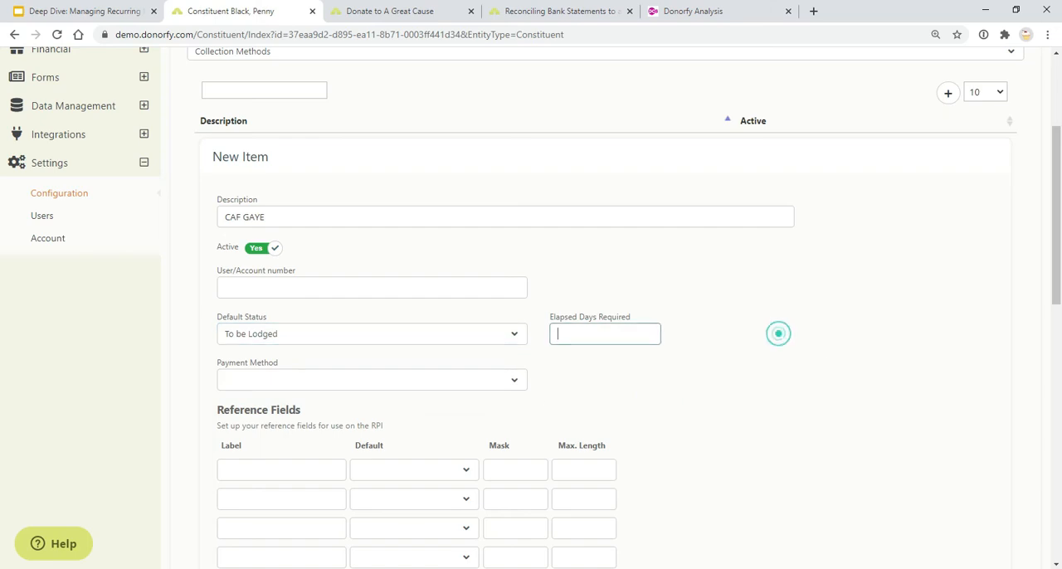
click(823, 367)
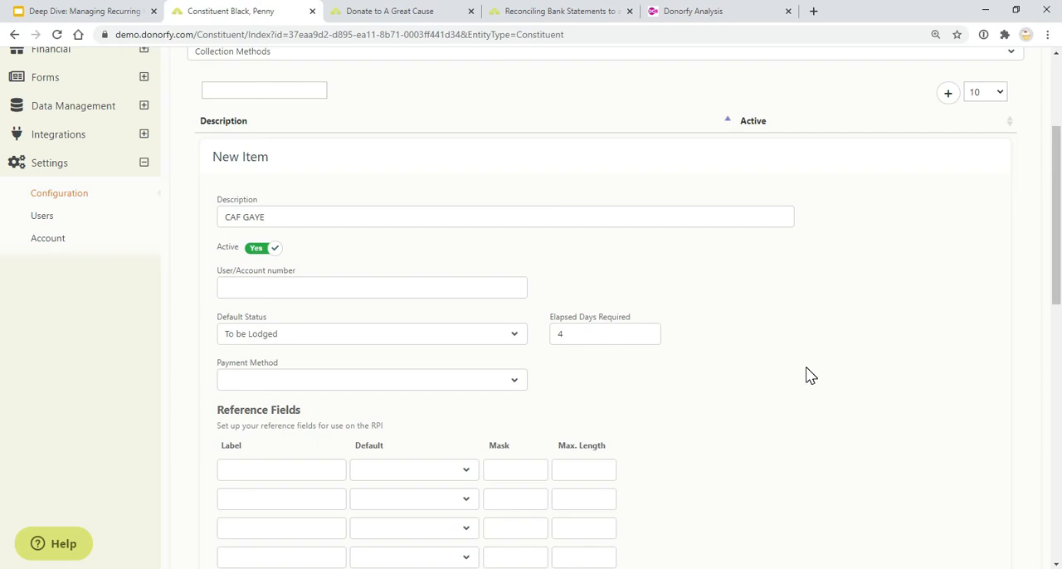
Set the payment method to CAF and label the first reference field GAYE reference
click(506, 385)
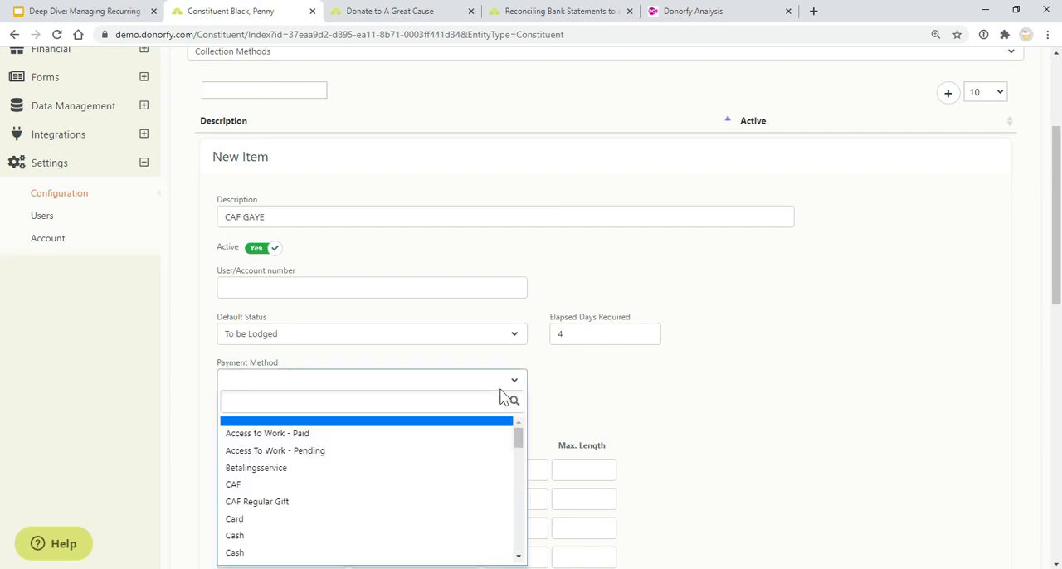
click(417, 489)
click(644, 420)
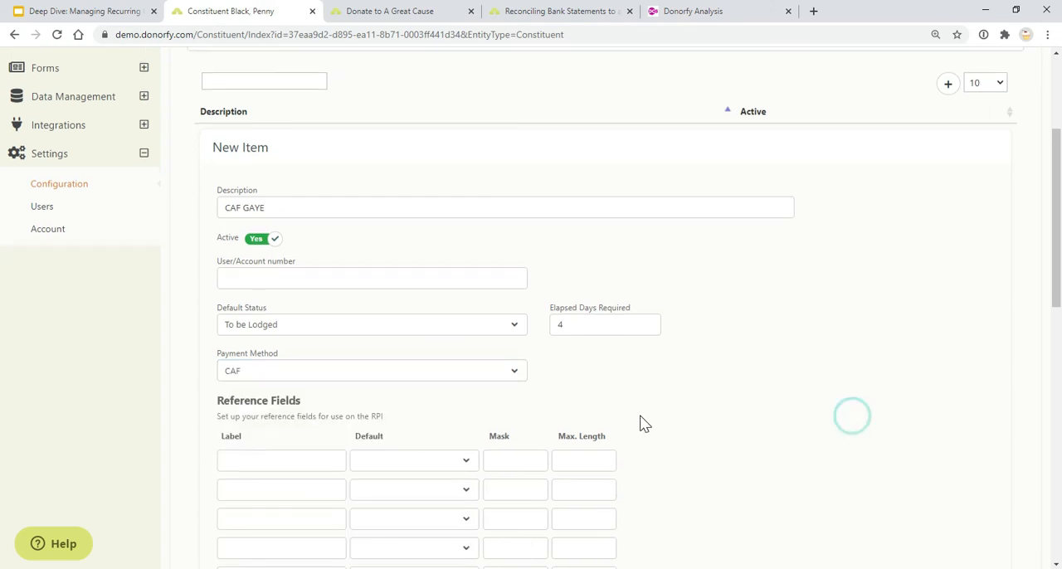
scroll(448, 373, down, 2)
click(286, 337)
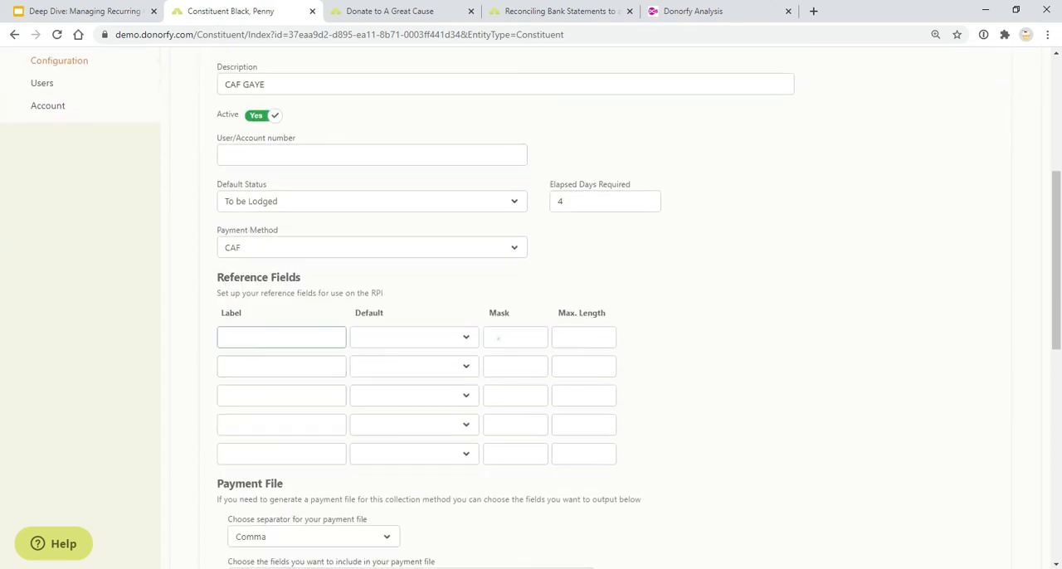
text(GAYE reference)
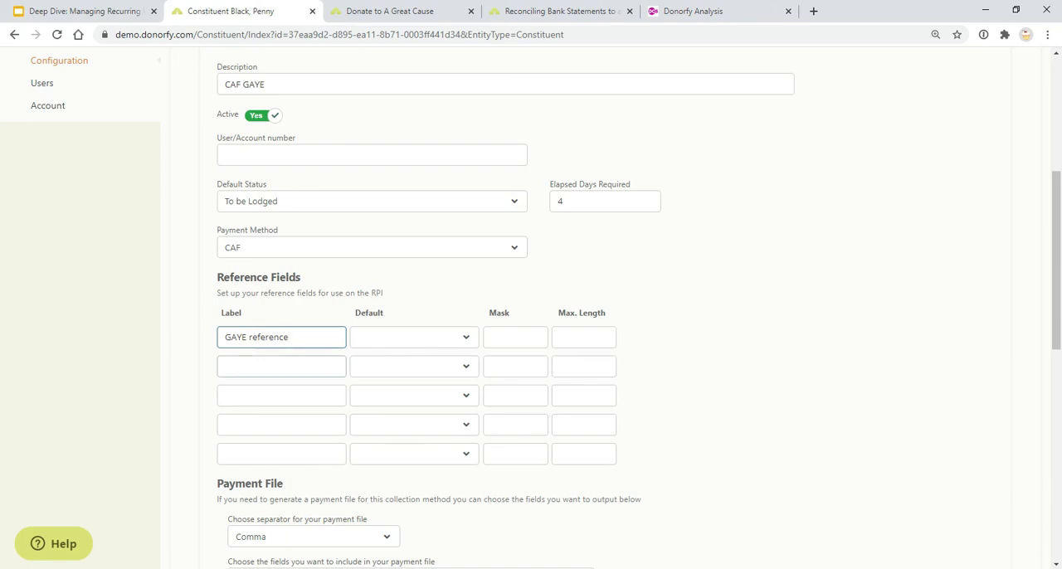
Review the new collection method's payment file and lodgement file settings and discard the new item
scroll(531, 307, down, 2)
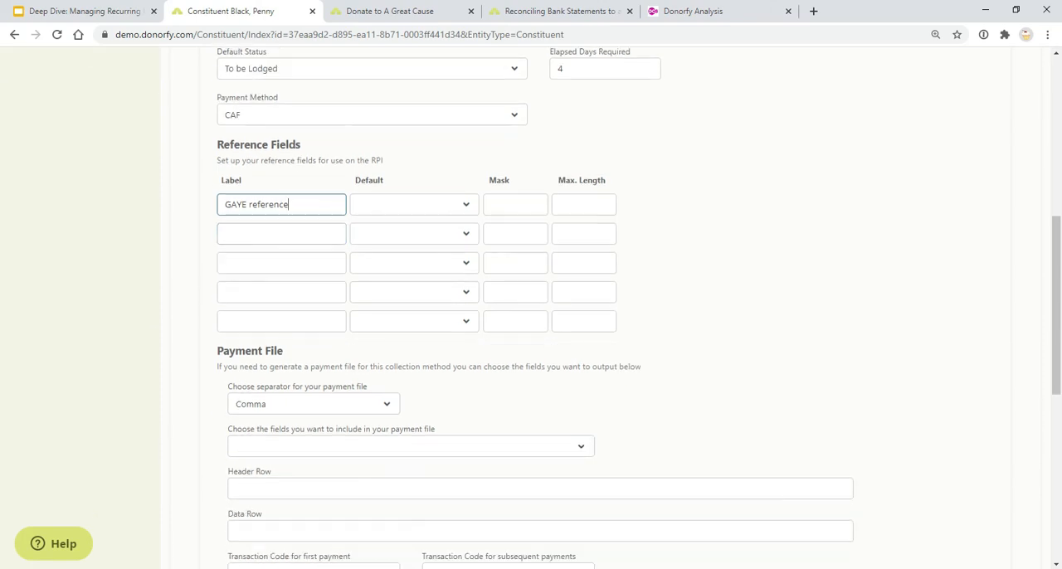
scroll(299, 367, up, 3)
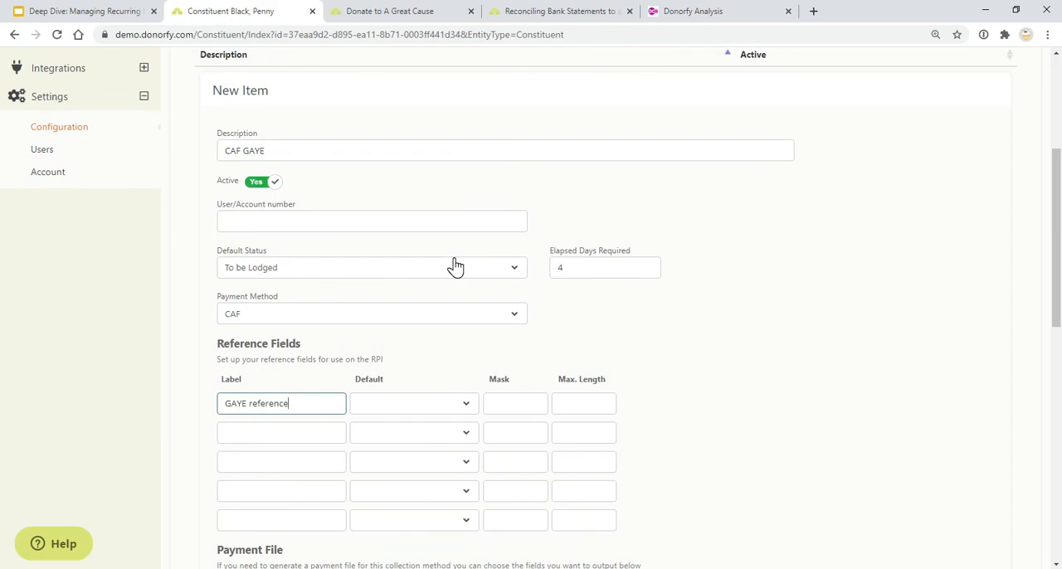
scroll(552, 249, down, 5)
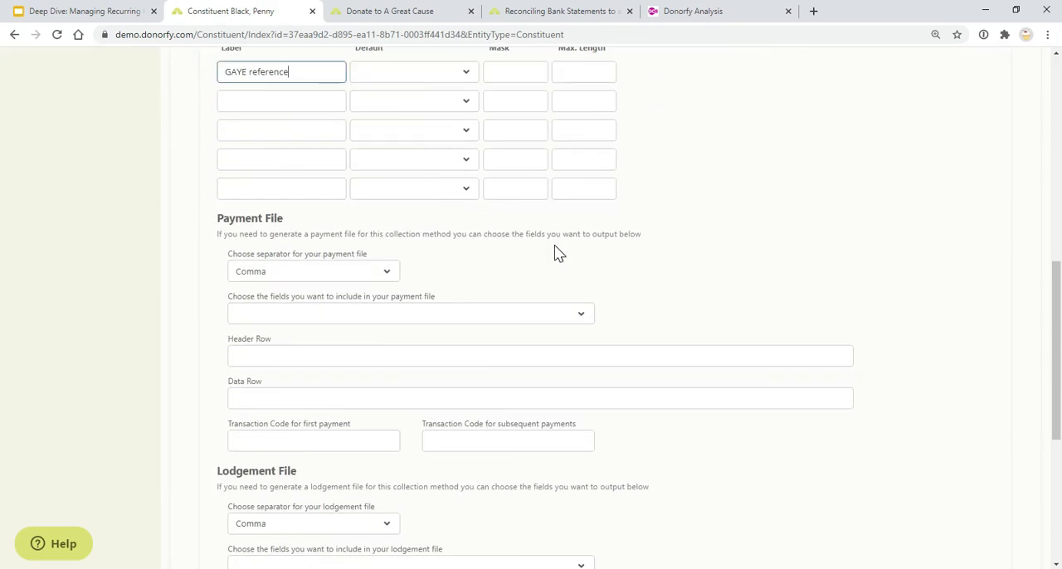
scroll(554, 252, down, 4)
scroll(555, 251, up, 2)
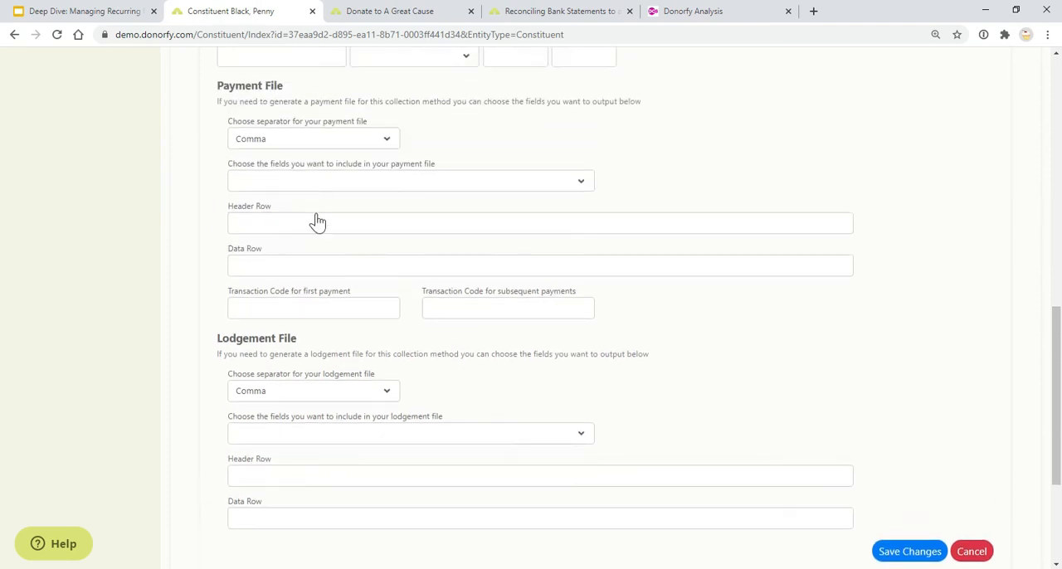
click(970, 552)
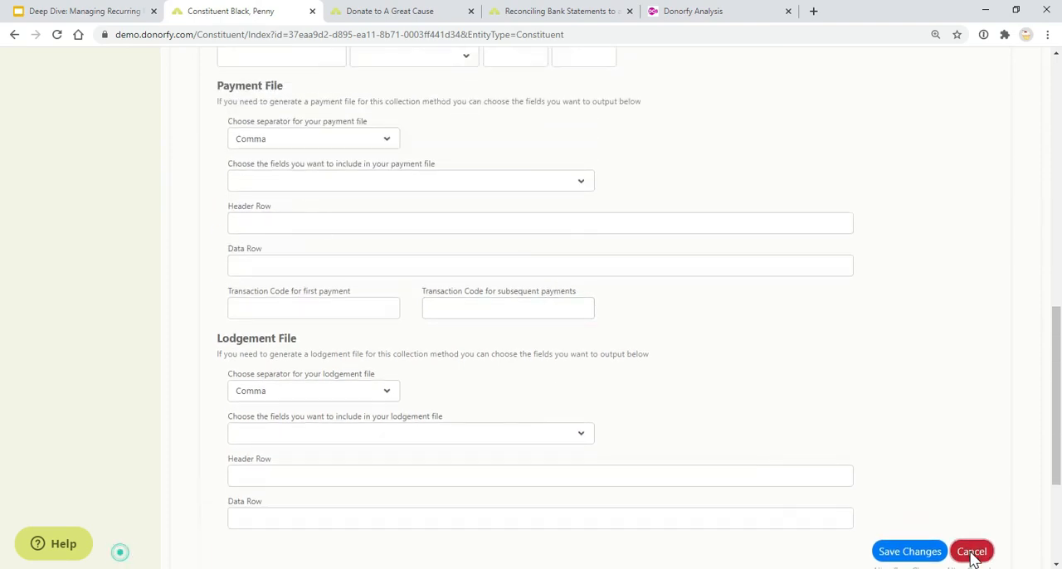
click(355, 554)
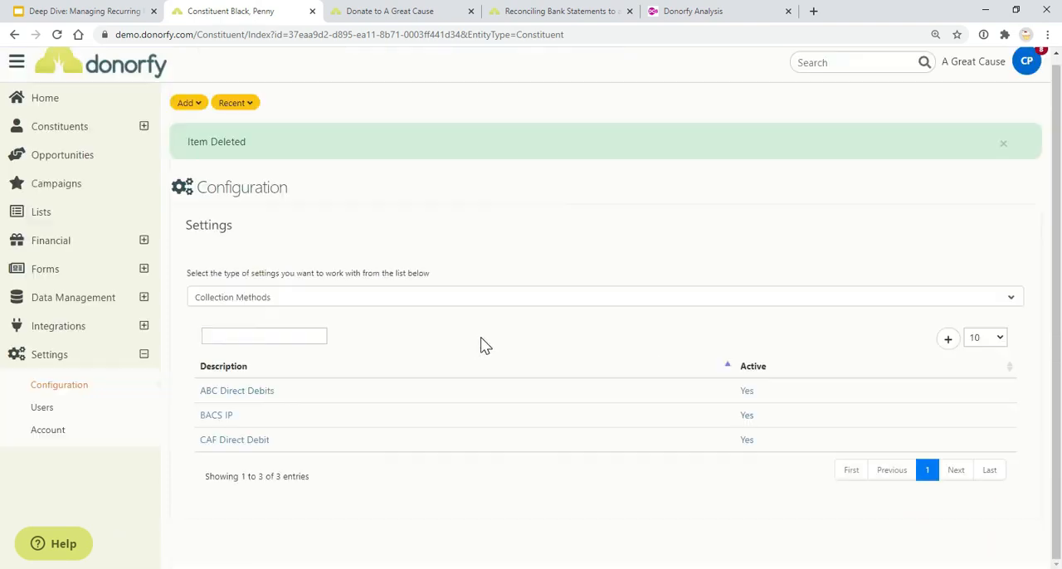
Open the ABC Direct Debits collection method and examine its reference fields with their defaults, masks and maximum lengths
click(253, 402)
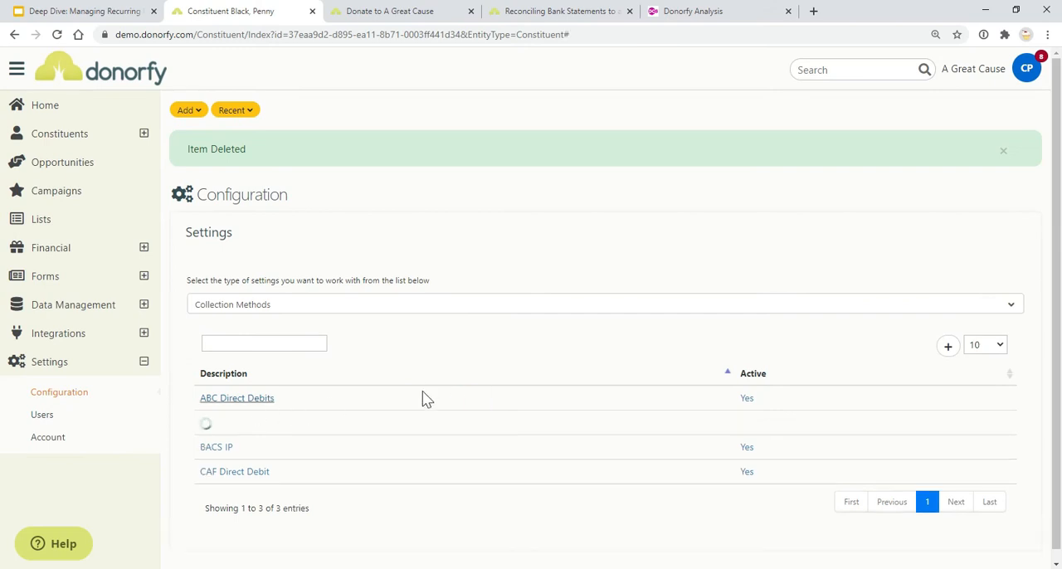
scroll(424, 386, down, 5)
click(281, 284)
click(281, 313)
click(281, 370)
click(304, 342)
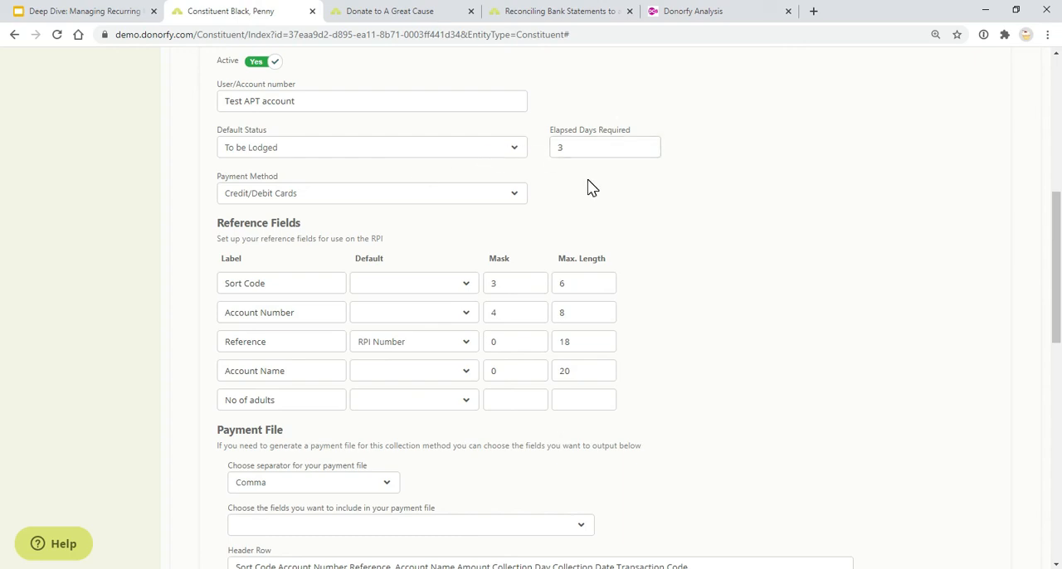
Check the separator options and the available output fields for the ABC Direct Debits payment file
scroll(588, 186, down, 3)
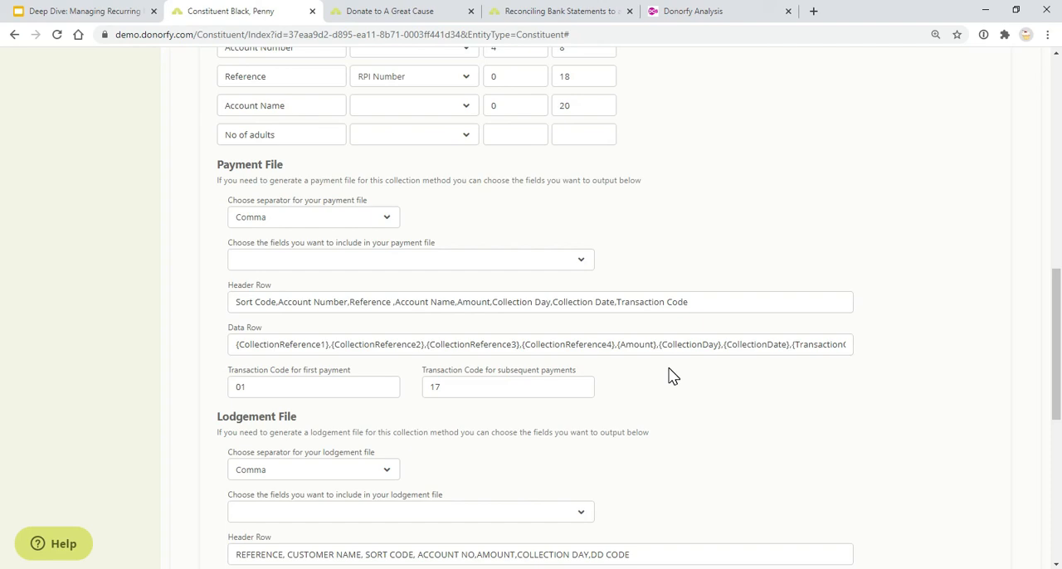
click(383, 220)
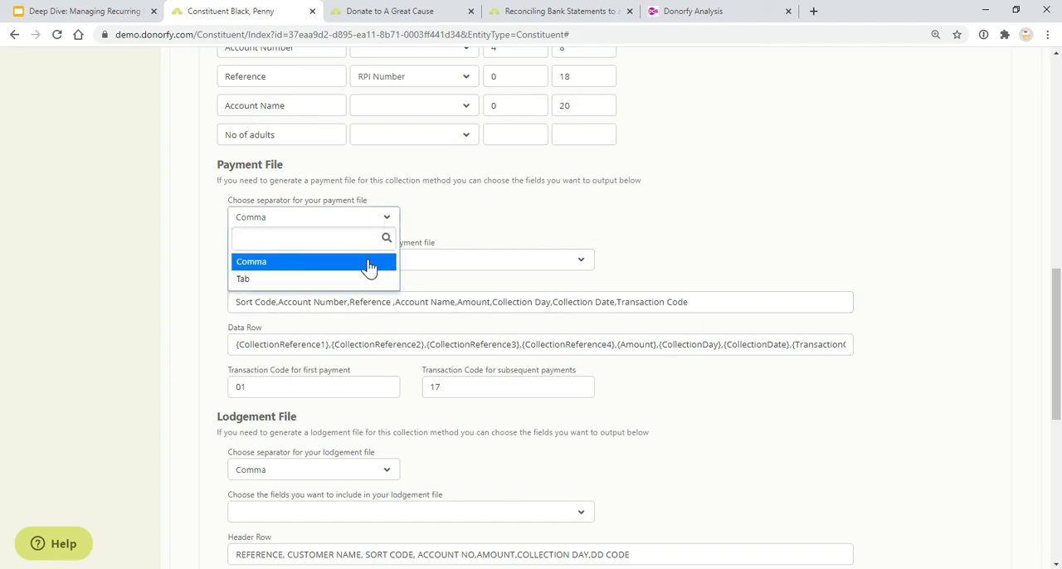
click(453, 233)
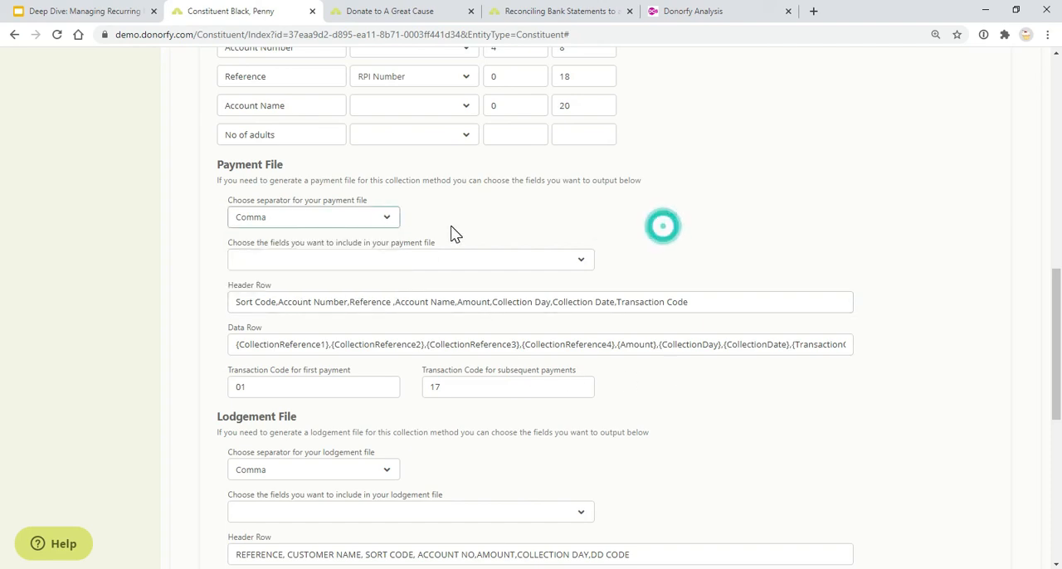
click(440, 269)
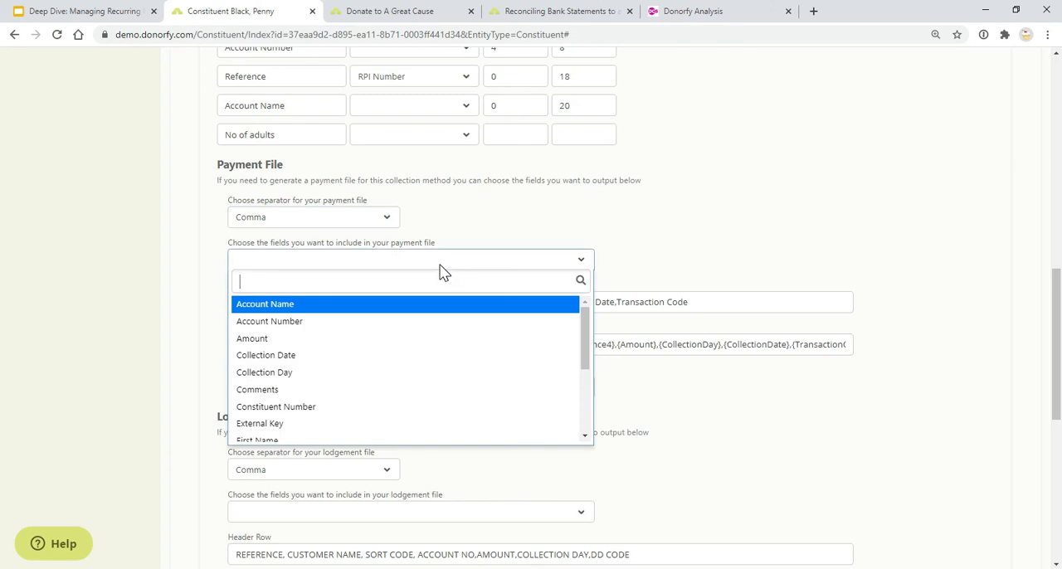
click(521, 242)
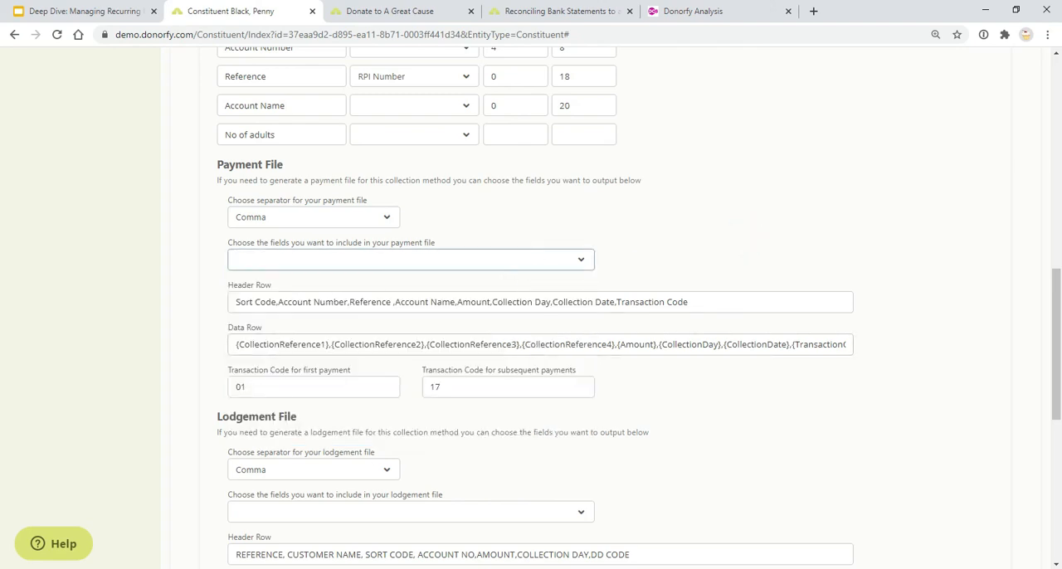
Review the lodgement file and cancellation file settings of ABC Direct Debits and collapse its details
scroll(531, 307, down, 3)
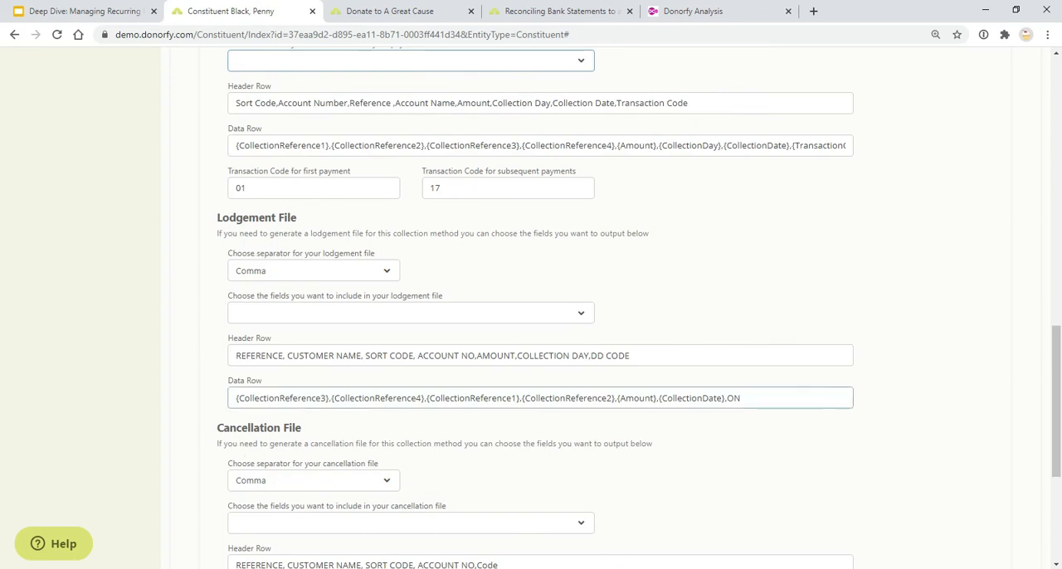
scroll(351, 440, down, 3)
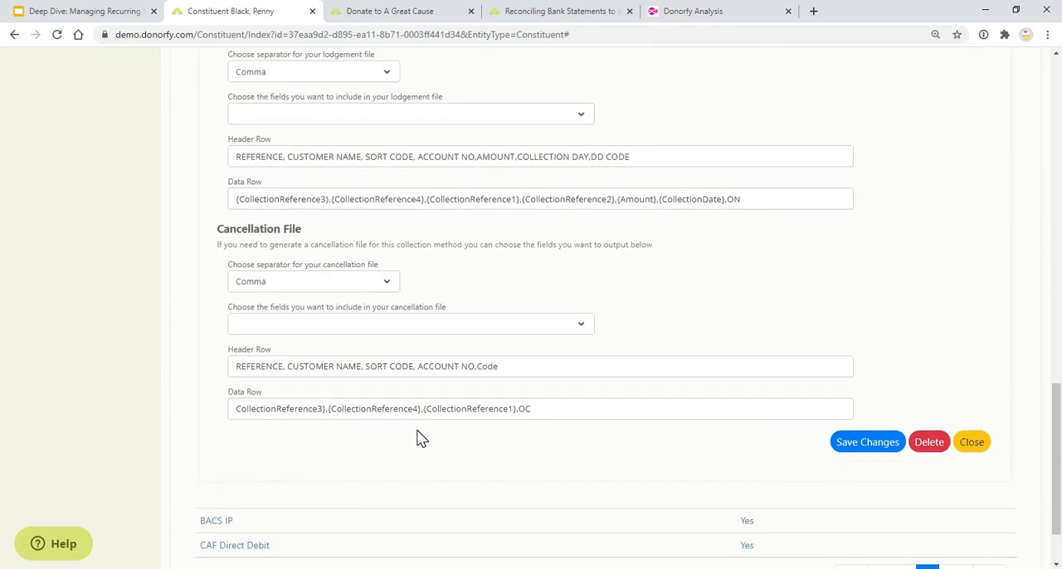
scroll(475, 454, up, 15)
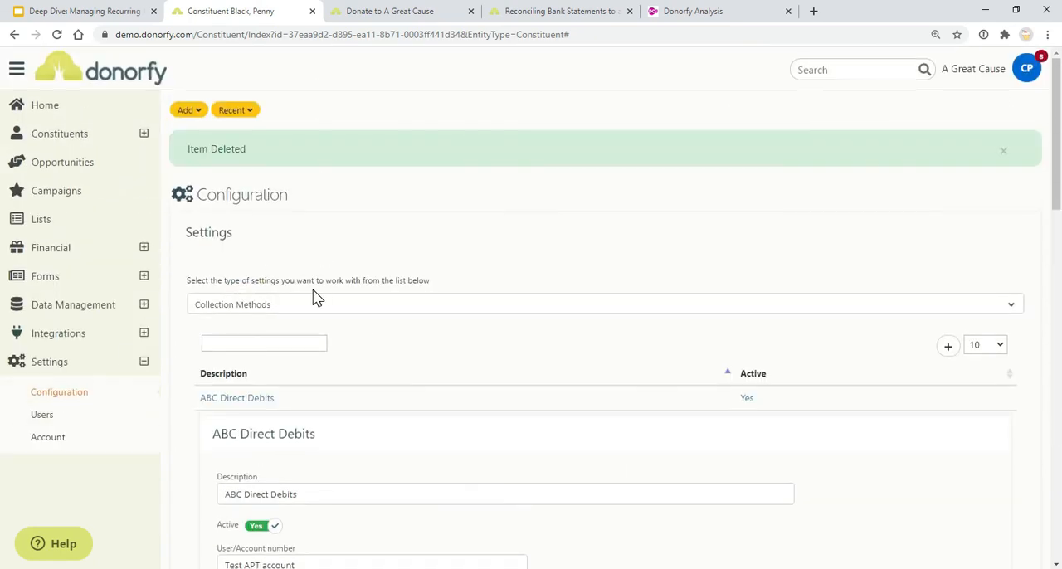
scroll(504, 346, down, 3)
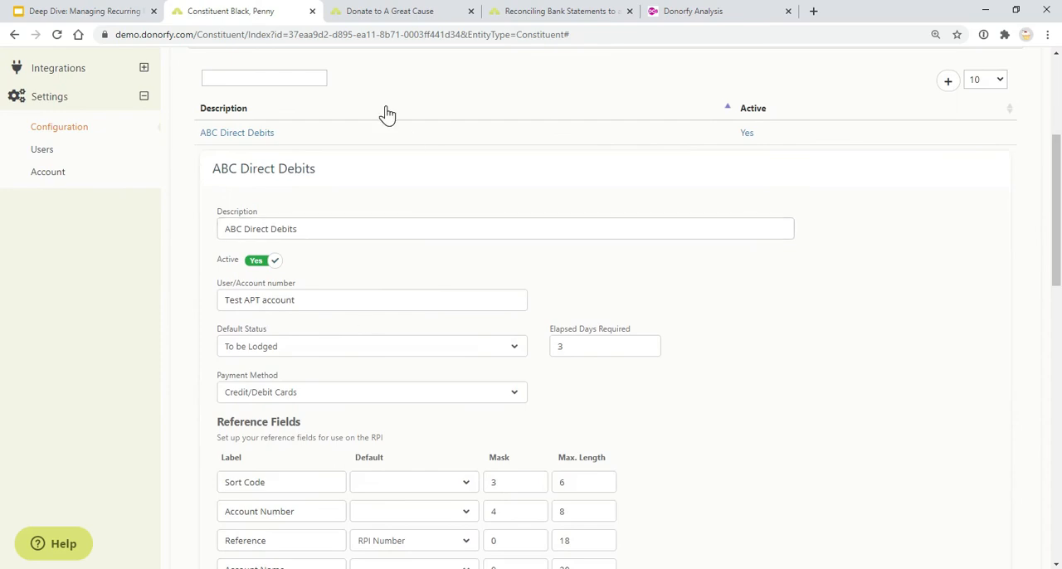
scroll(385, 113, up, 1)
scroll(403, 111, up, 1)
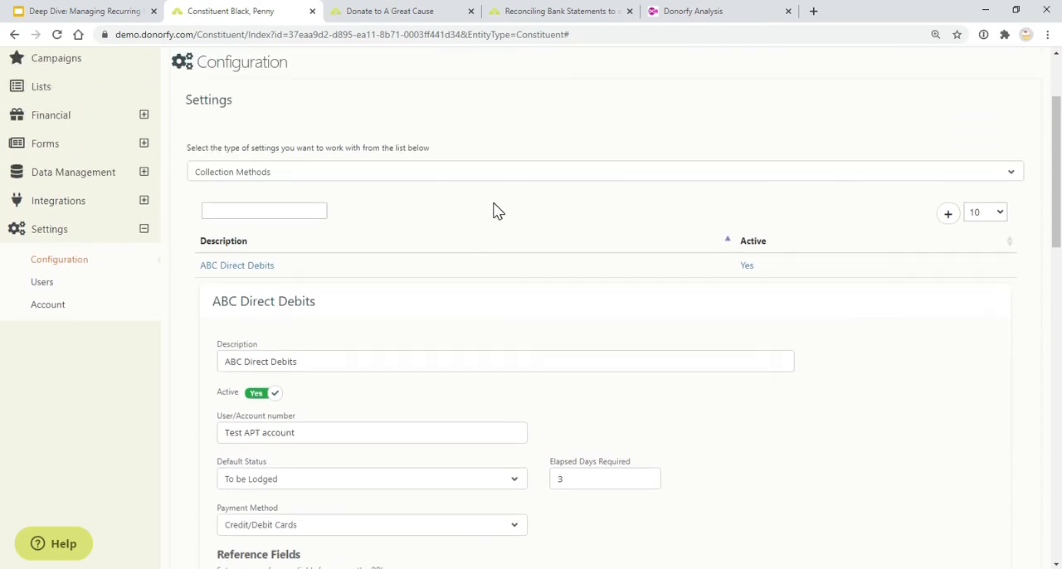
click(249, 268)
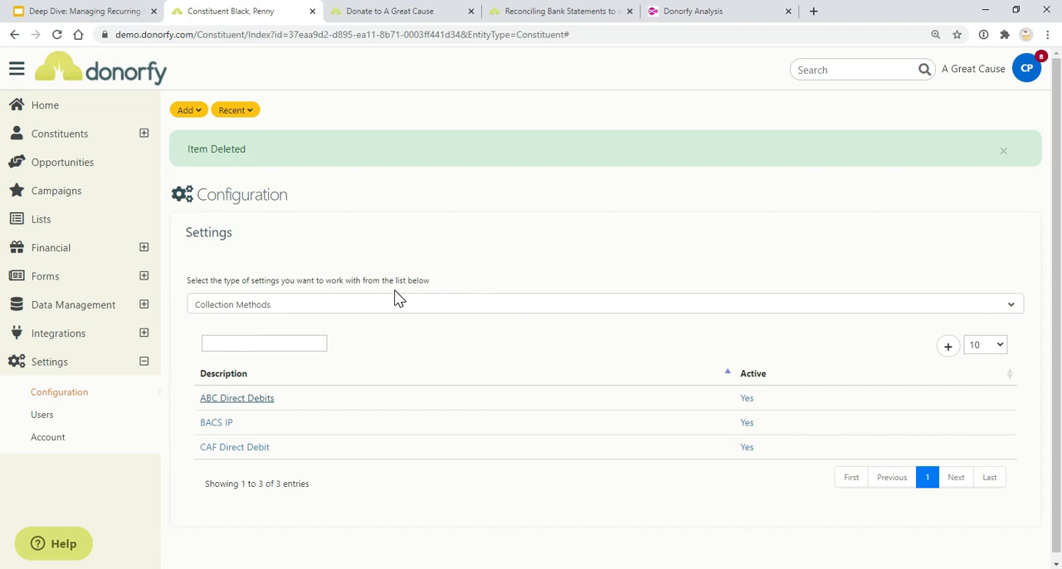
Switch to the Google Slides presentation, advance to the slide Reporting on RPIs and return to Configuring RPIs
click(90, 14)
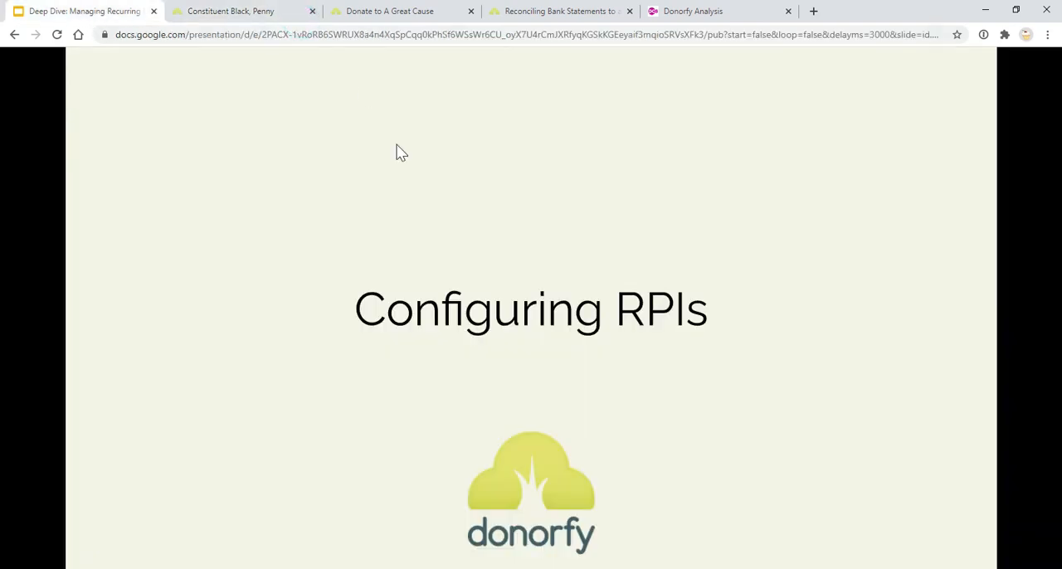
click(421, 249)
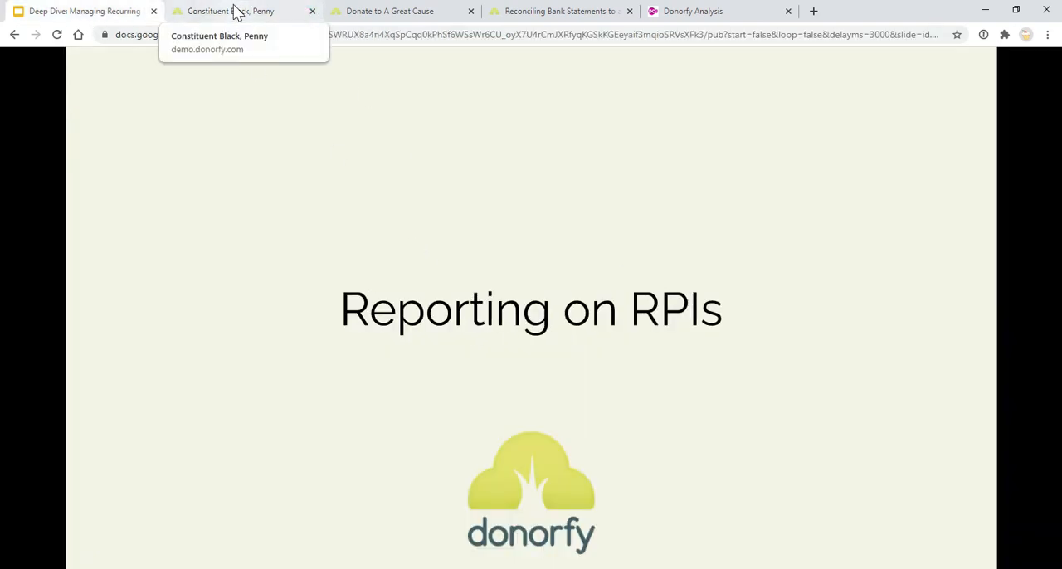
key(Left)
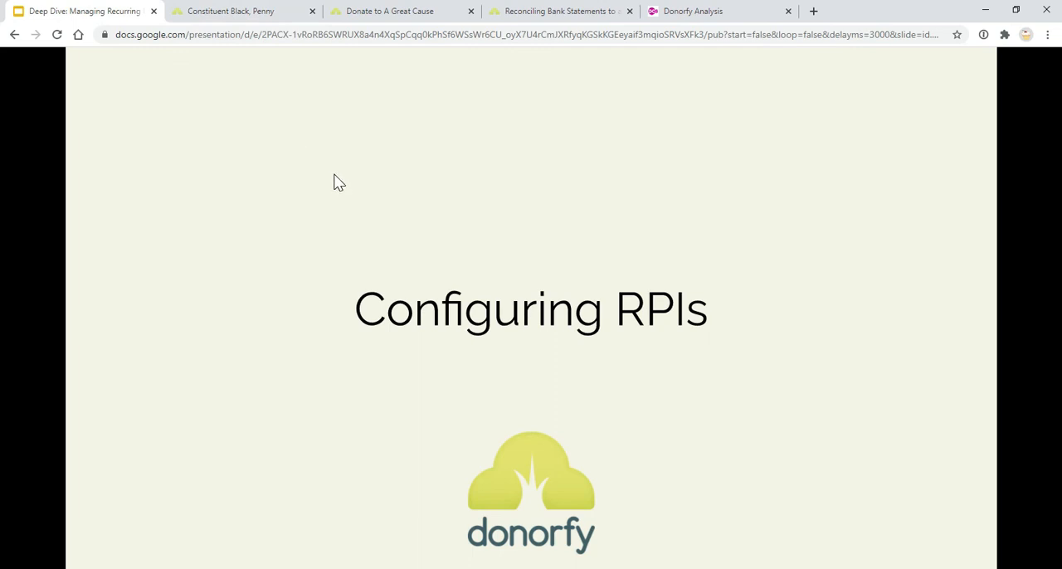
Advance the presentation past Reporting on RPIs to the Reporting options slide
click(334, 175)
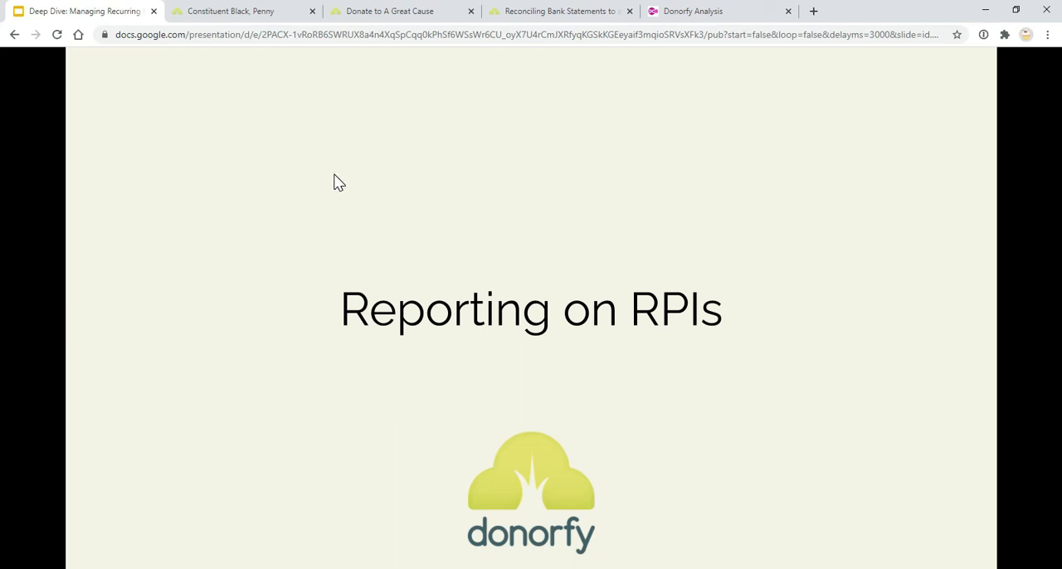
key(Left)
key(Right)
key(Right)
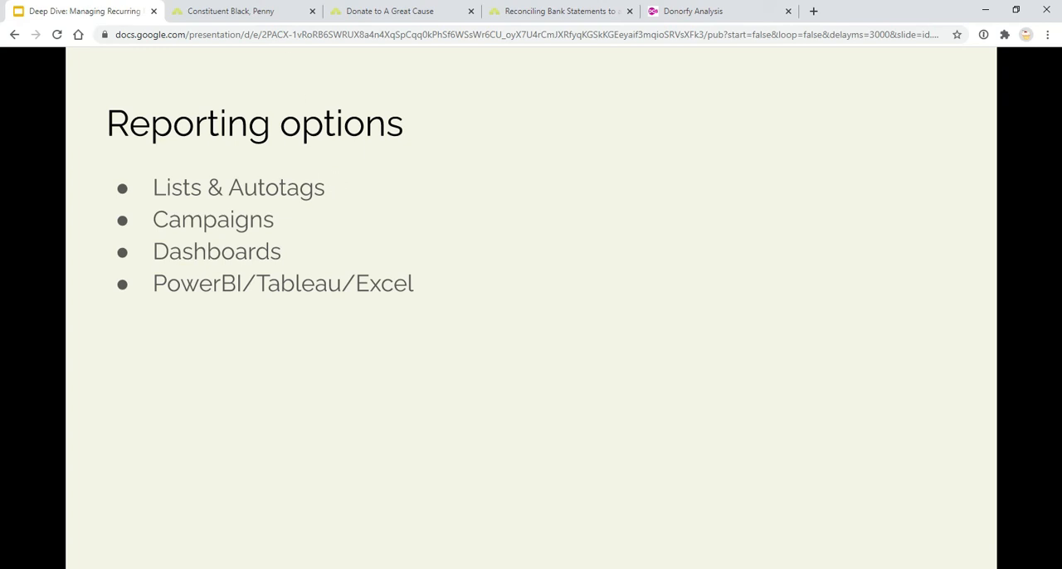
Switch to Donorfy, open the Active Individual members list and review its Standing Order filter and resulting recurring payment instructions
click(272, 13)
click(77, 229)
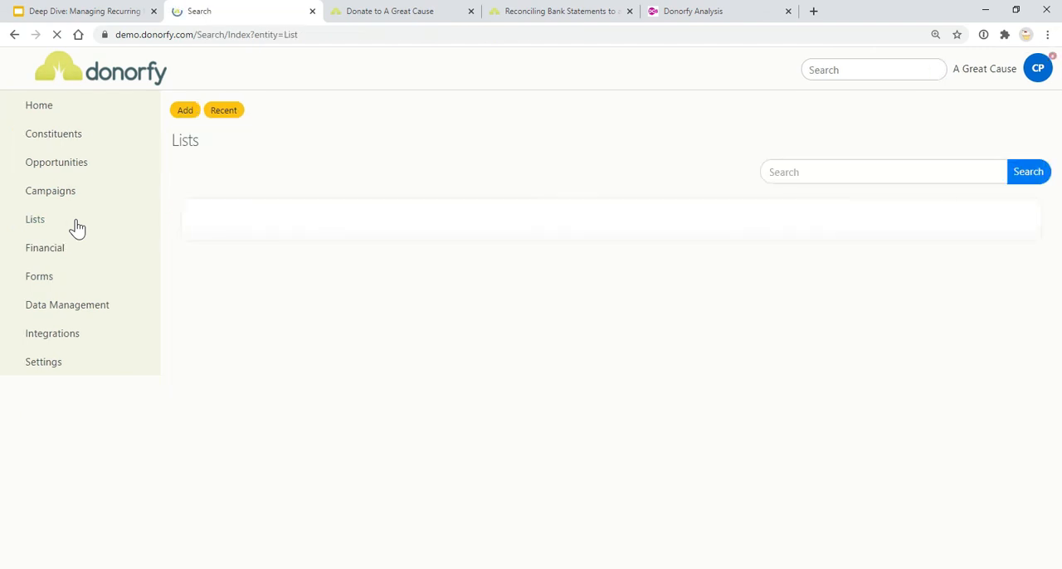
scroll(273, 355, down, 1)
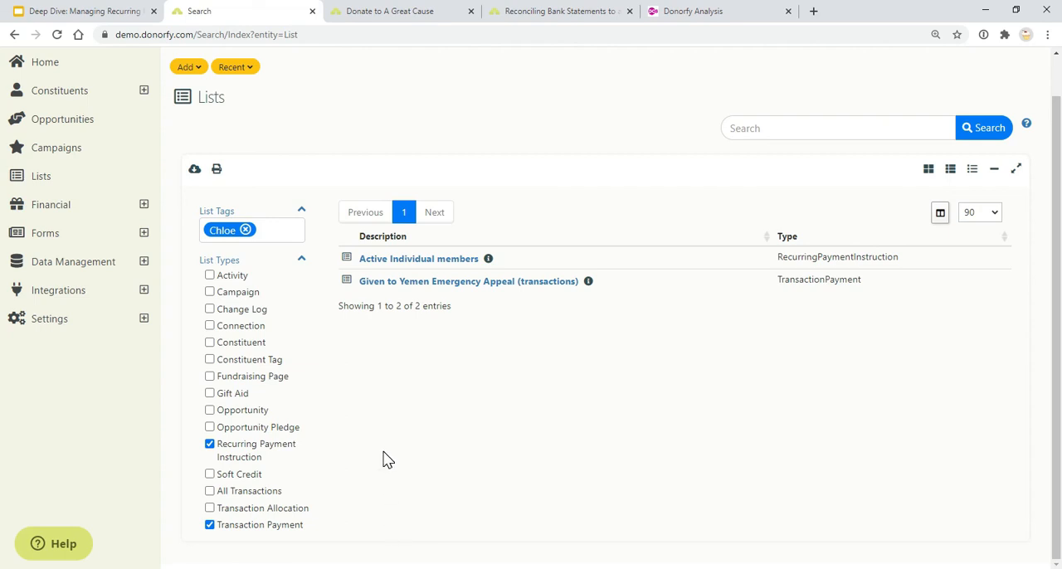
click(439, 260)
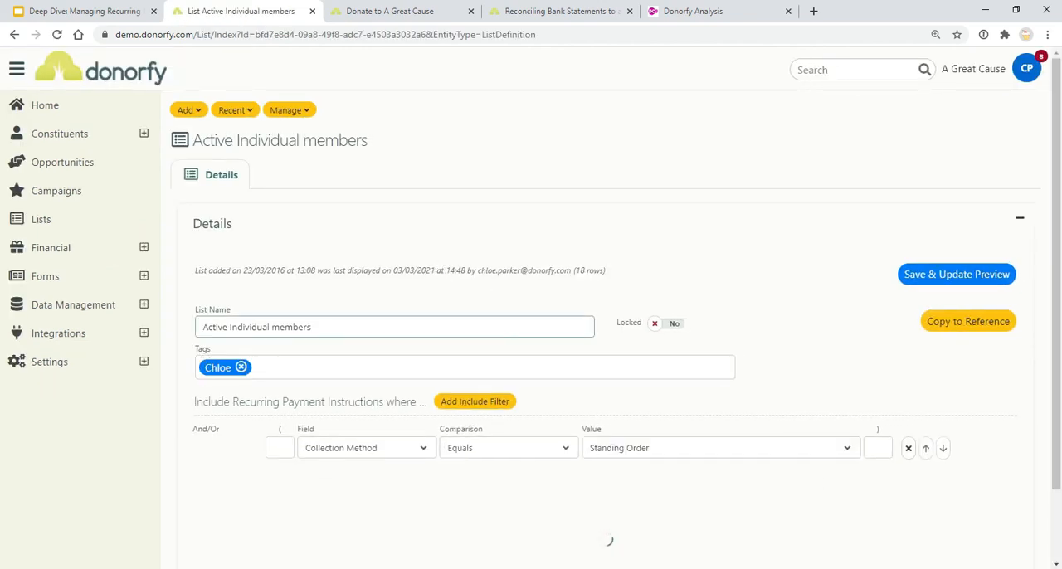
scroll(557, 320, down, 2)
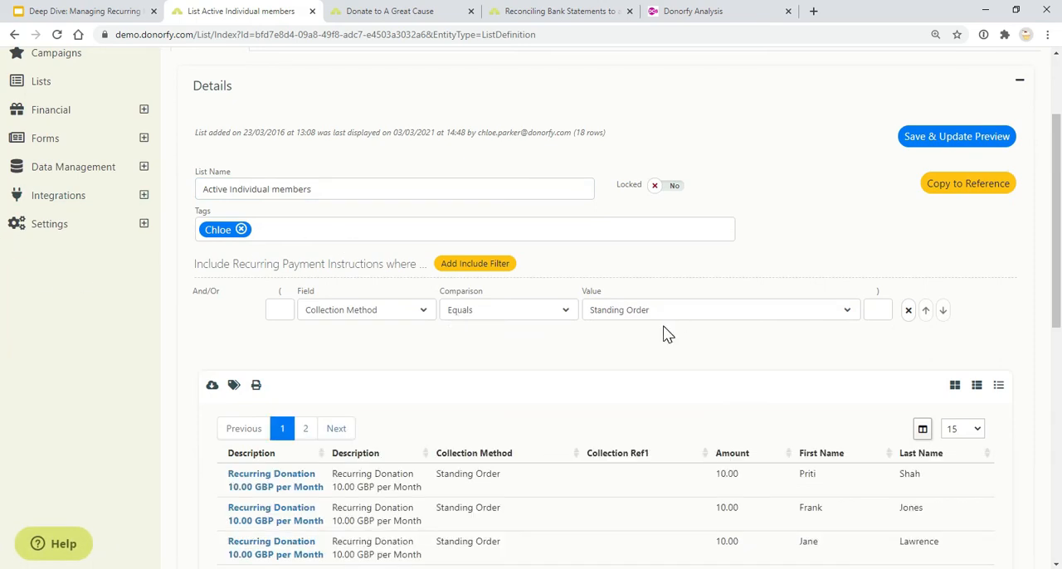
scroll(581, 298, down, 2)
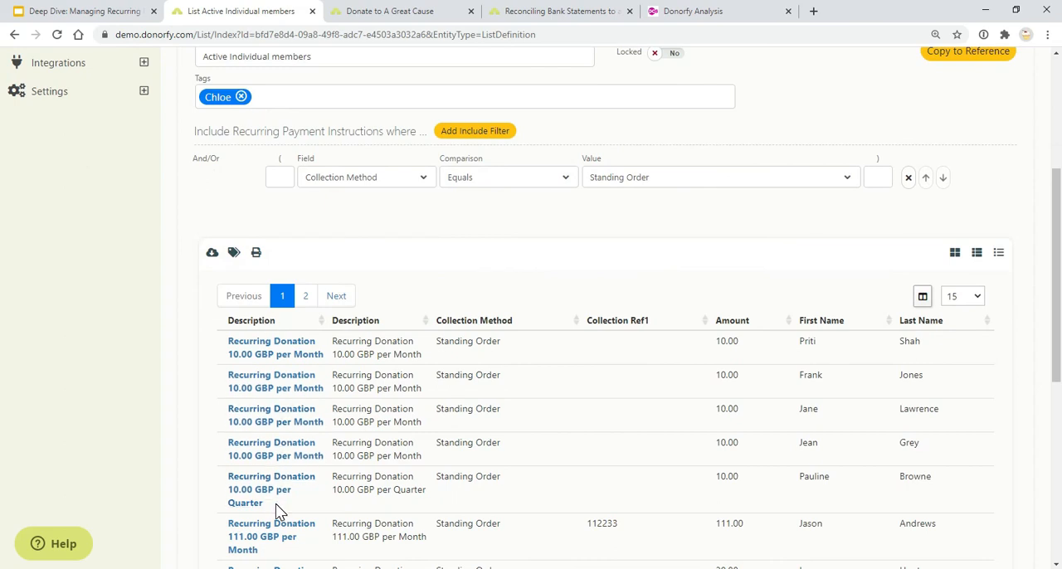
scroll(276, 506, down, 2)
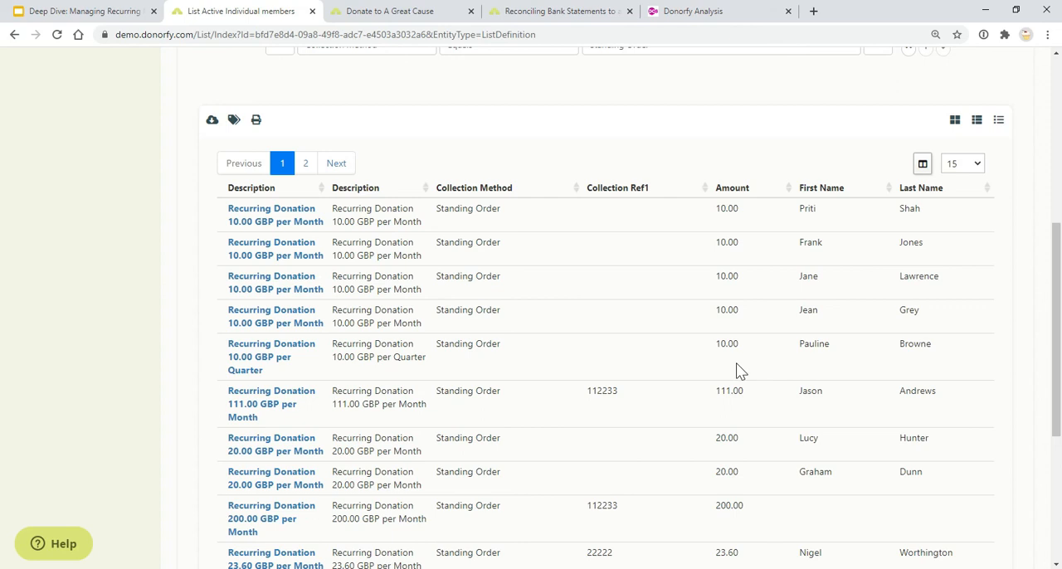
Add the Collection Day column to the results of the Active Individual members list
click(922, 163)
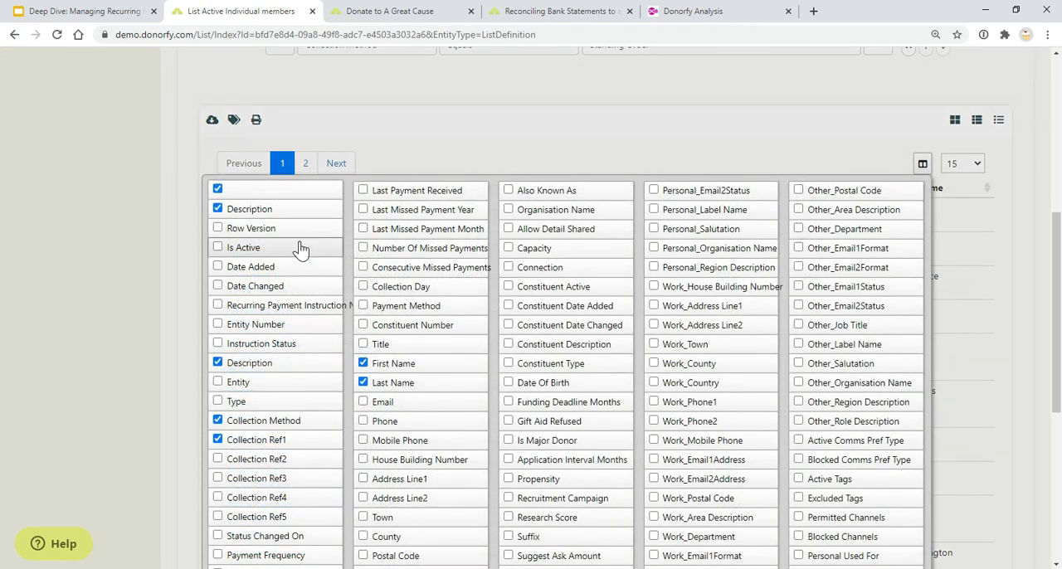
click(364, 287)
click(163, 249)
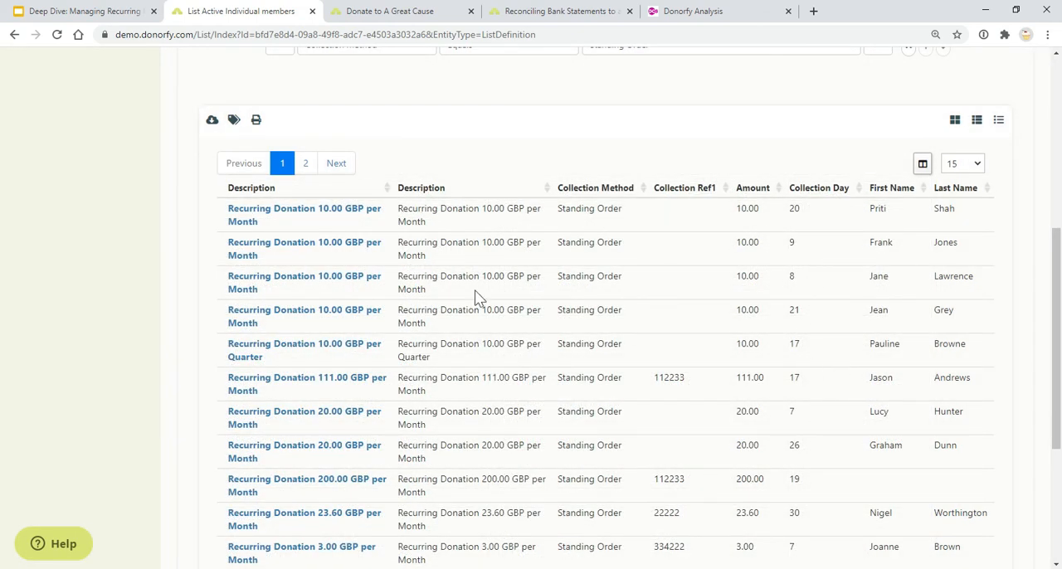
scroll(306, 193, down, 2)
scroll(274, 379, up, 3)
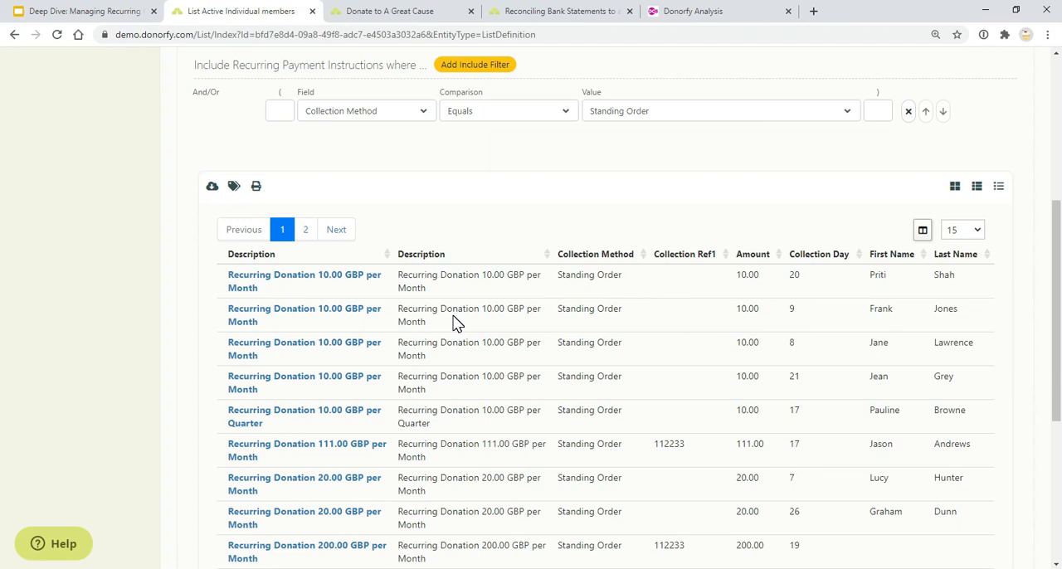
Open the bulk tagging options for the list's constituents and look through the tags available to add
scroll(455, 323, up, 3)
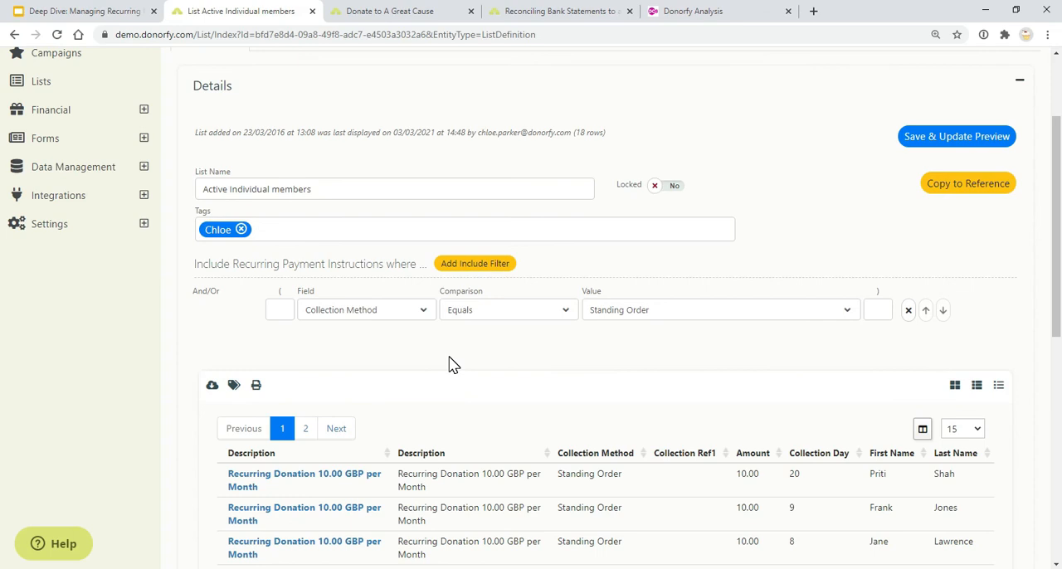
click(233, 387)
scroll(430, 406, down, 2)
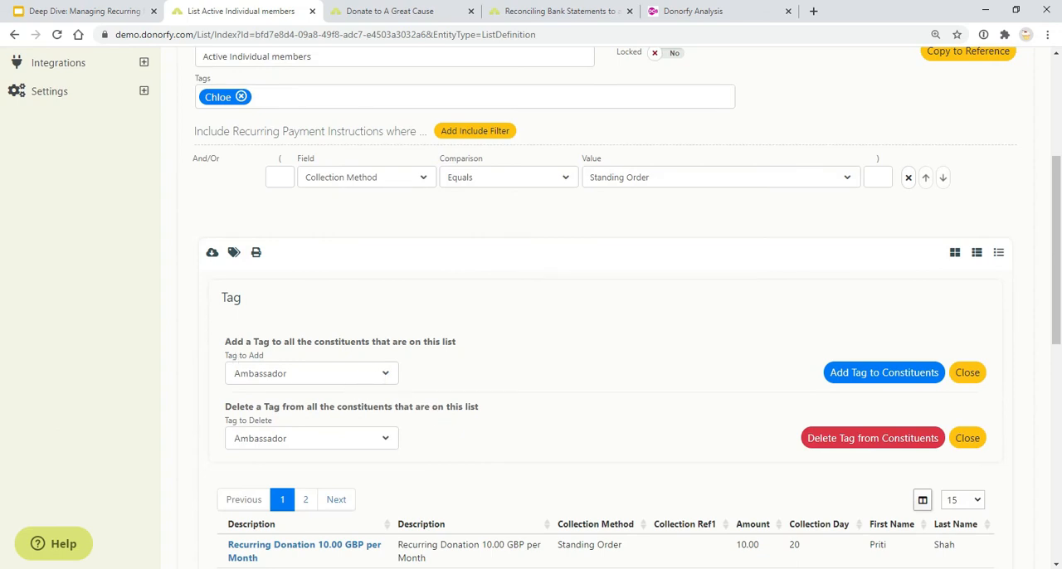
click(343, 379)
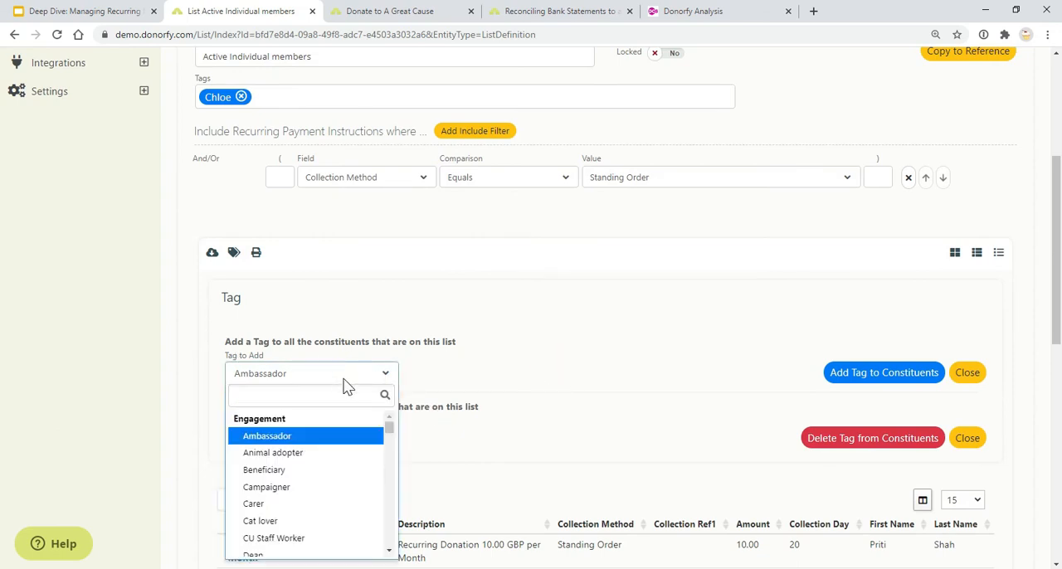
scroll(340, 464, down, 4)
click(460, 420)
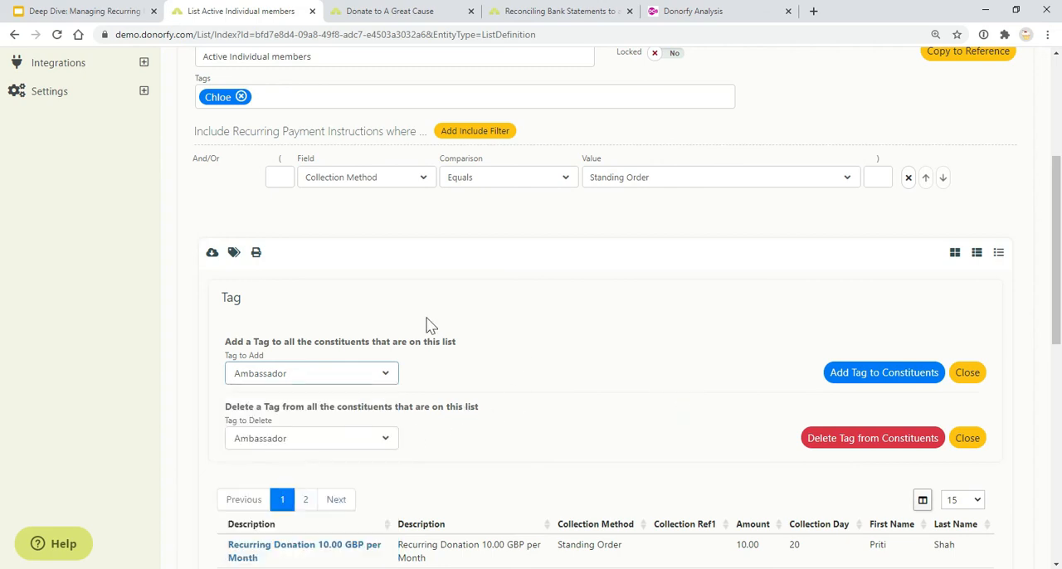
Open the configuration settings for Tags & Tag Categories
scroll(338, 332, up, 3)
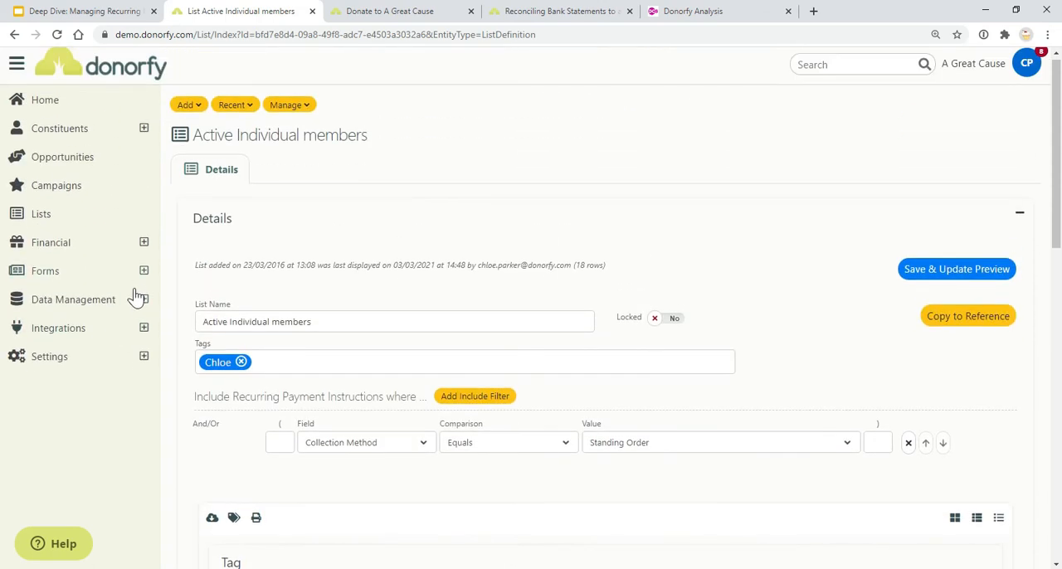
click(144, 357)
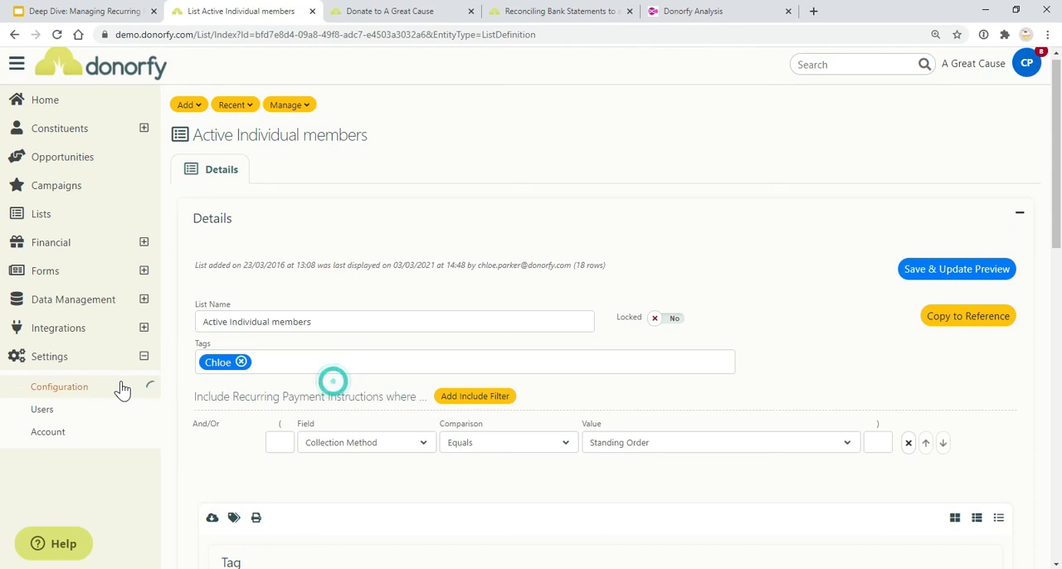
click(123, 388)
click(276, 248)
text(tag)
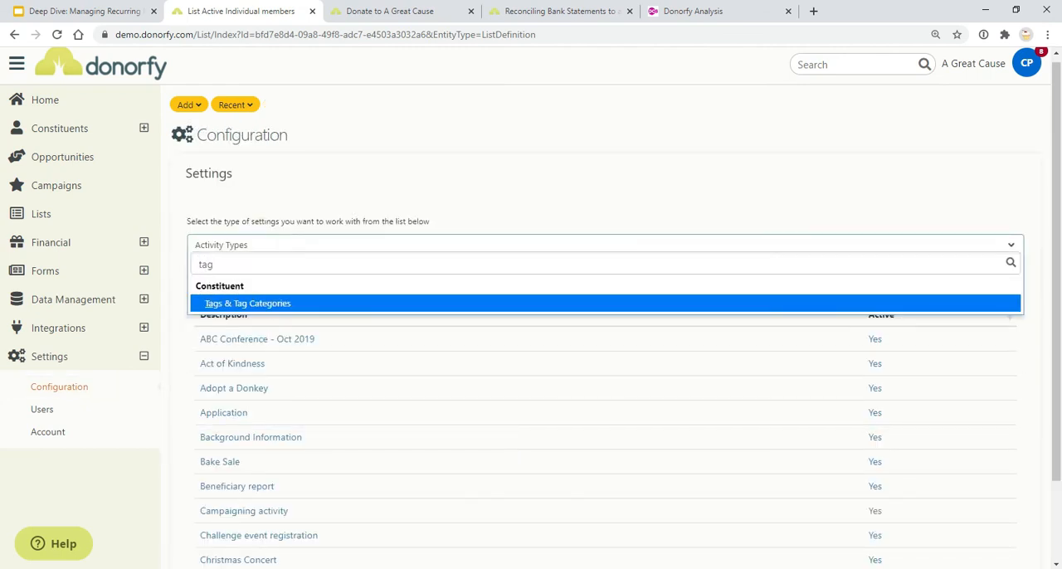
click(269, 304)
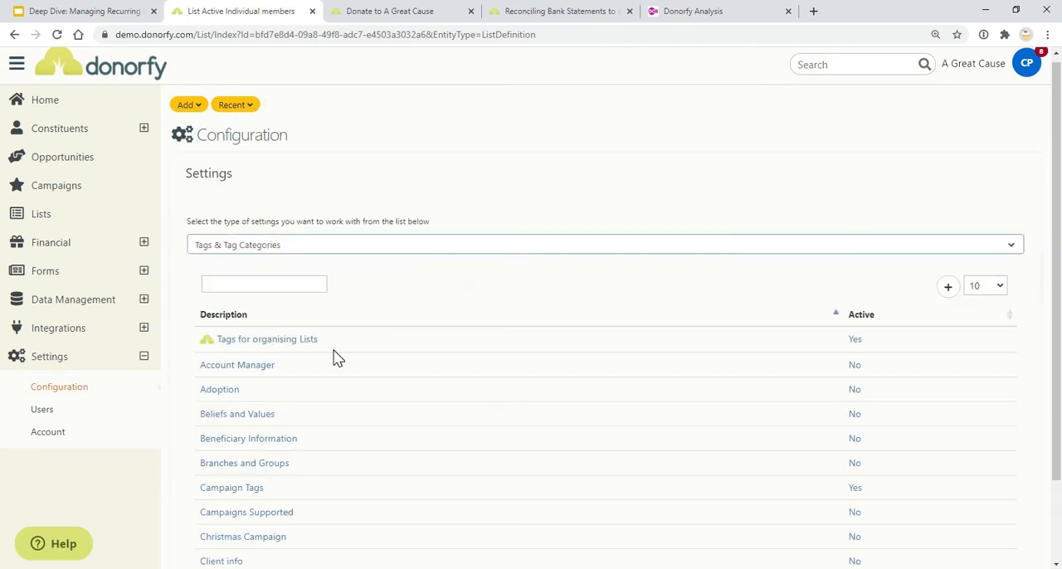
Find the Engagement tag category, open it and expand its Member tag
scroll(278, 415, down, 2)
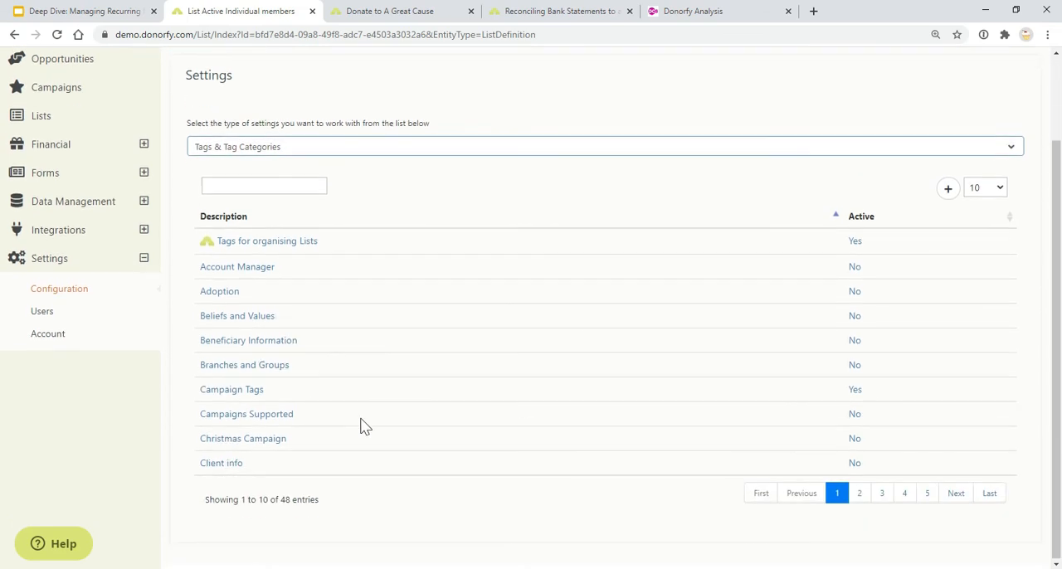
click(900, 496)
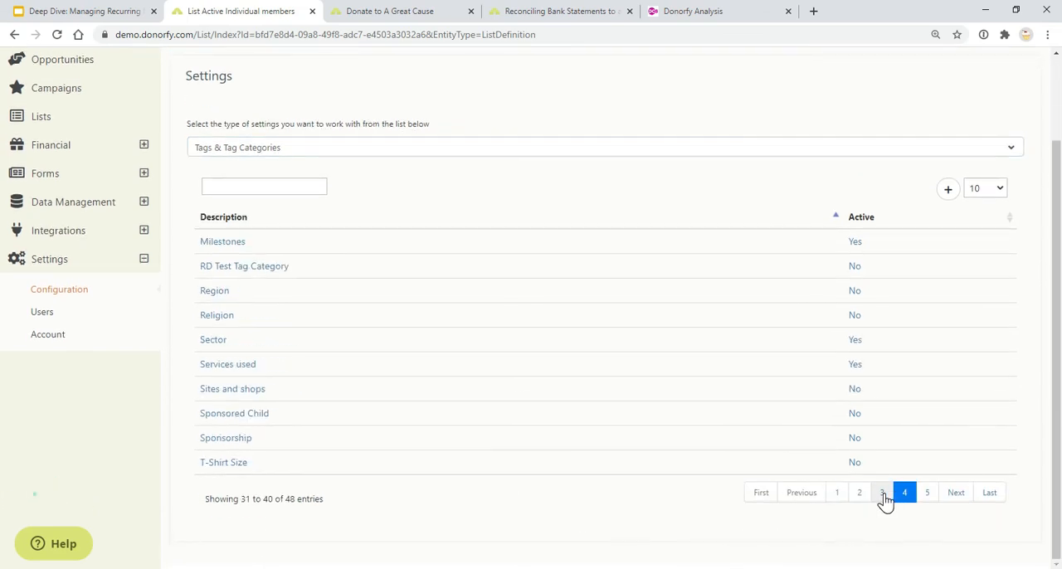
click(882, 493)
click(859, 492)
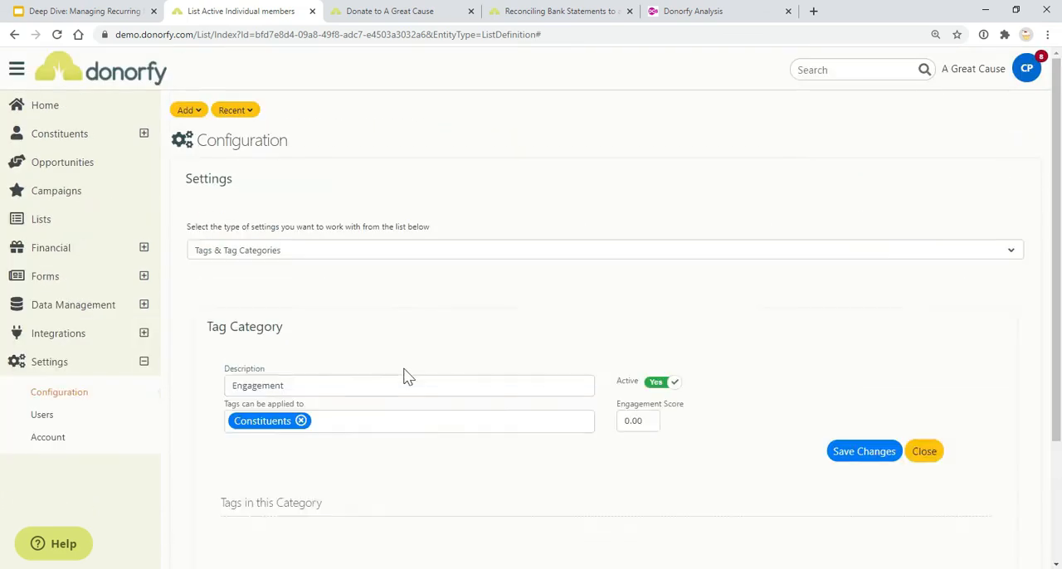
scroll(404, 376, down, 6)
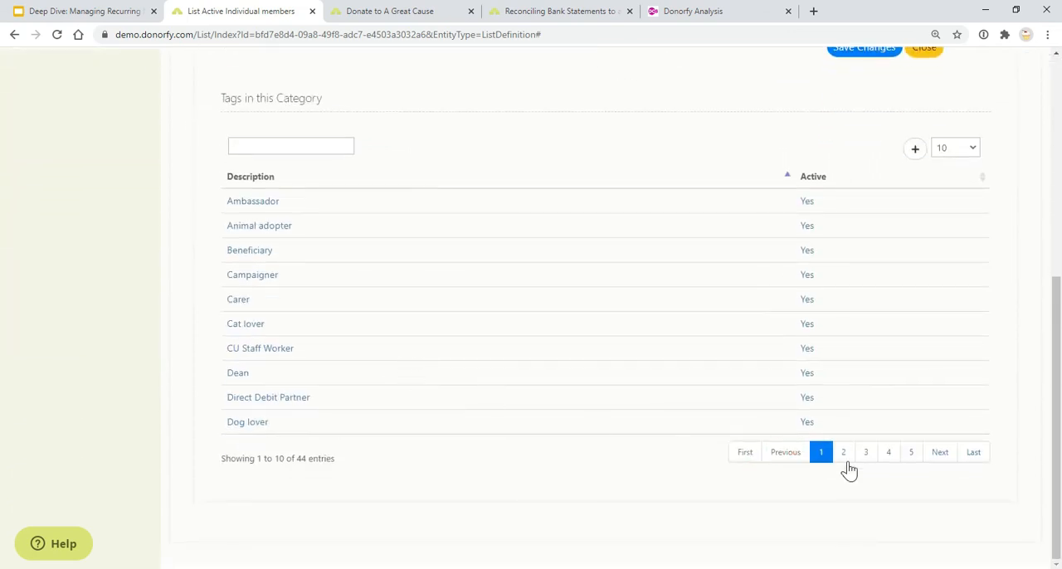
click(888, 452)
click(865, 452)
click(245, 421)
In the Member tag's auto tag rules, choose the Individual Memberships Recurring Payment Instruction List with constituents required to be on this list
scroll(358, 365, down, 6)
scroll(391, 249, down, 3)
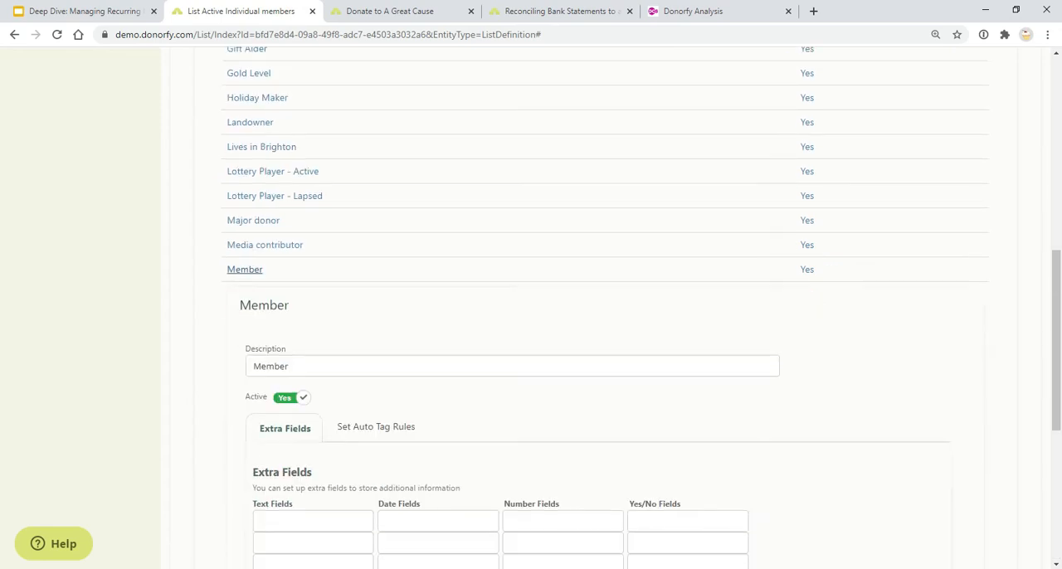
click(366, 299)
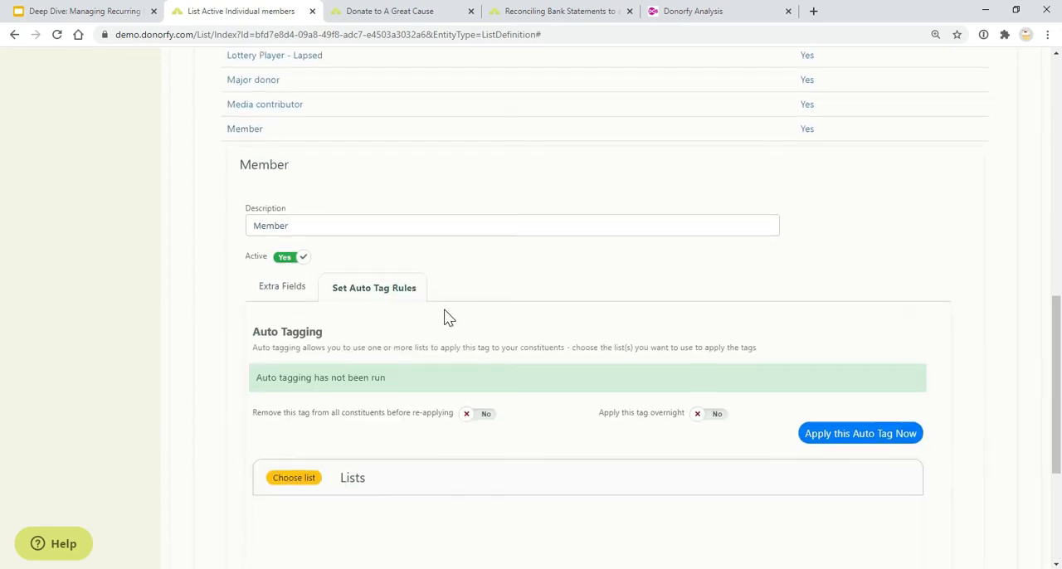
scroll(443, 315, down, 2)
click(288, 359)
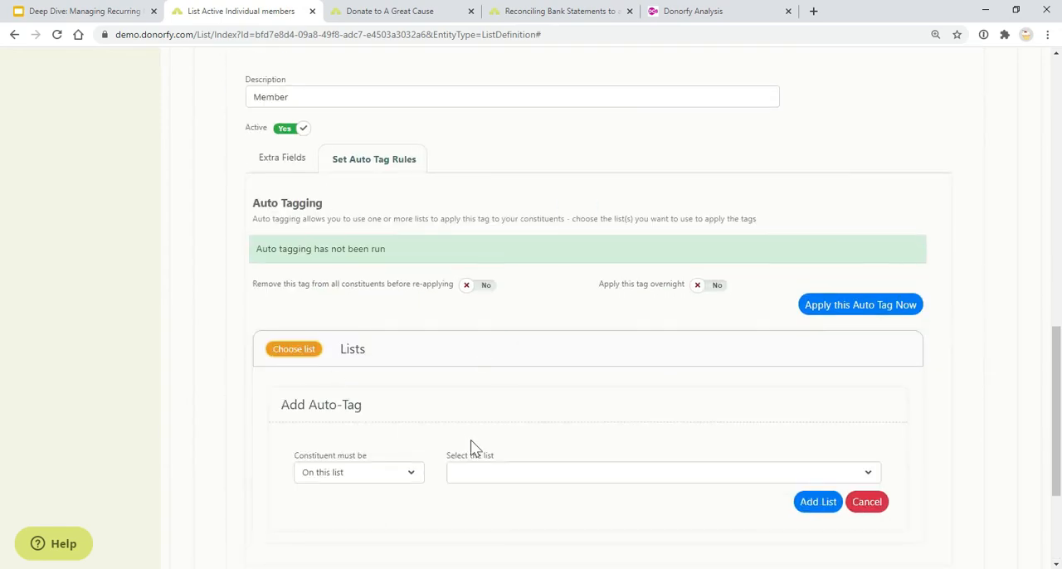
click(488, 474)
text(mem)
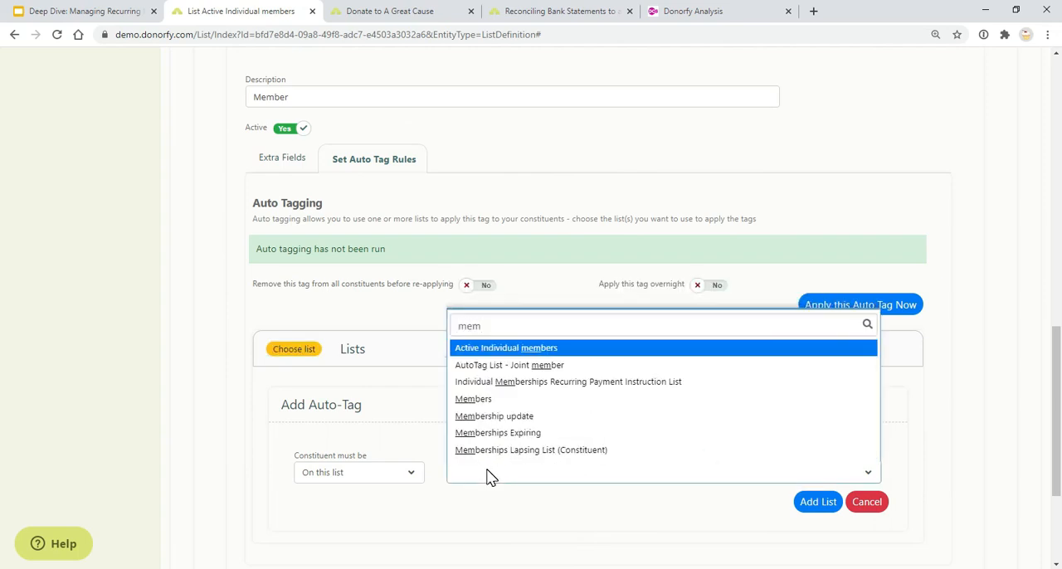
click(521, 385)
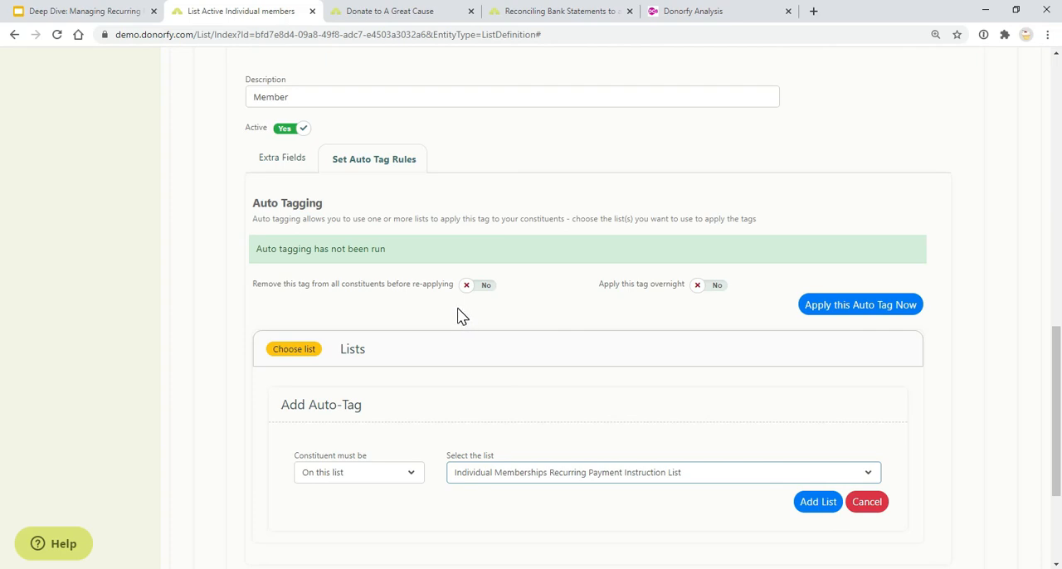
Enable applying the Member tag overnight and removing it from all constituents before re-applying
click(706, 291)
click(485, 286)
scroll(387, 337, up, 3)
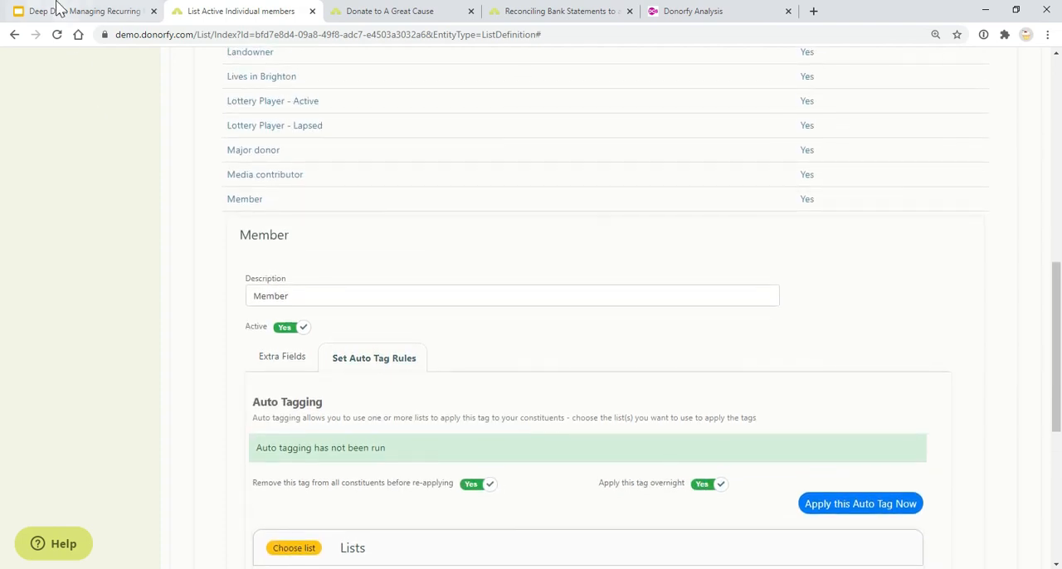
Check the Reporting options slide in the presentation, return to Donorfy and open the Clearwater Campaign
click(58, 9)
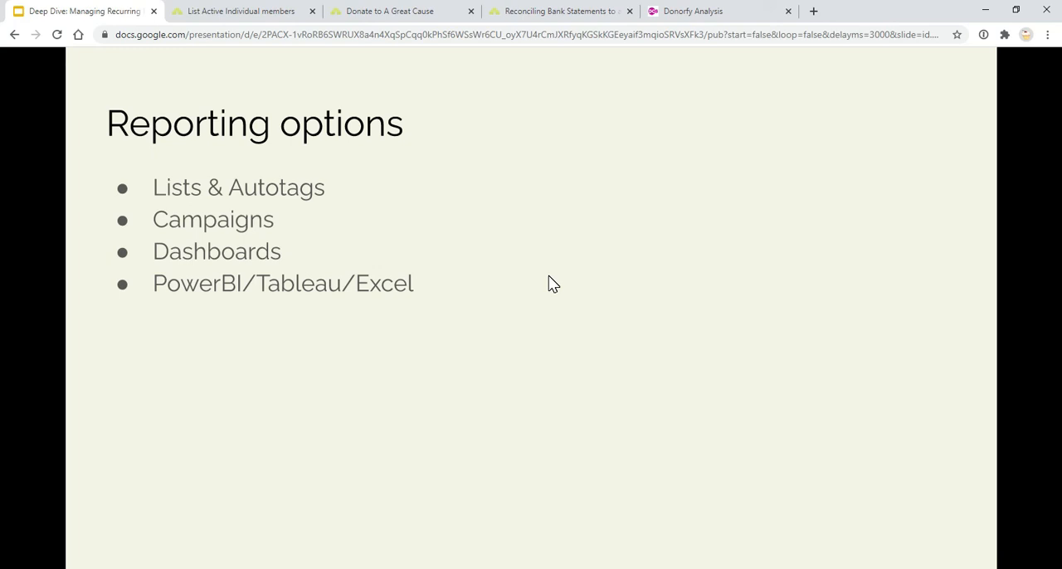
click(248, 17)
scroll(246, 203, up, 5)
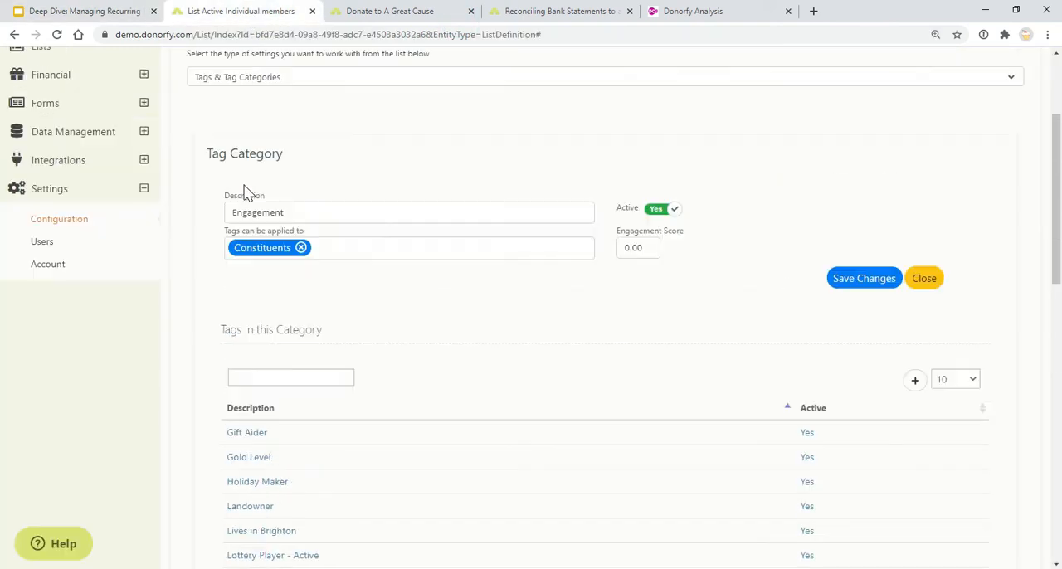
scroll(246, 191, up, 2)
click(83, 194)
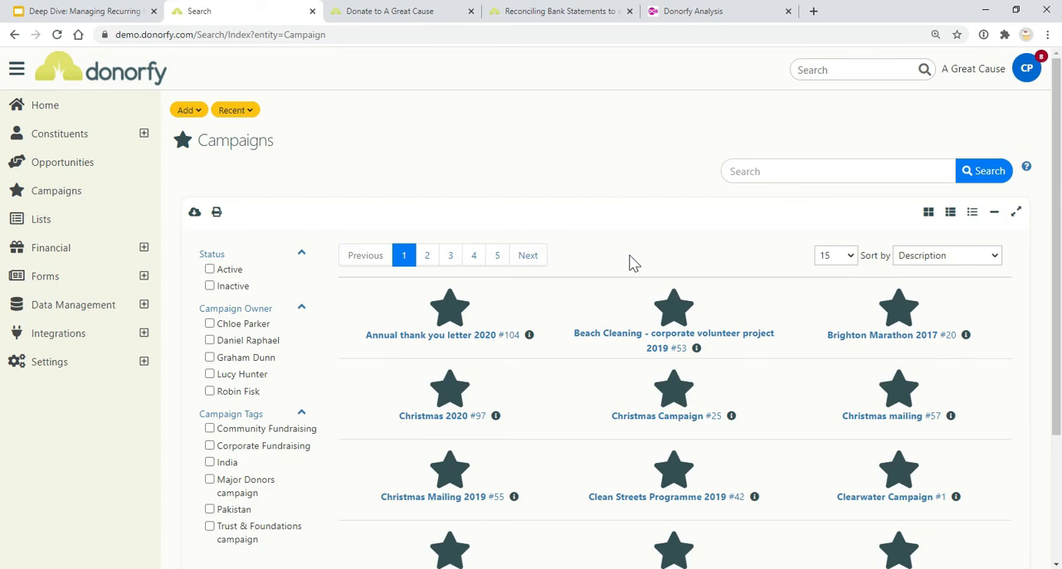
click(904, 484)
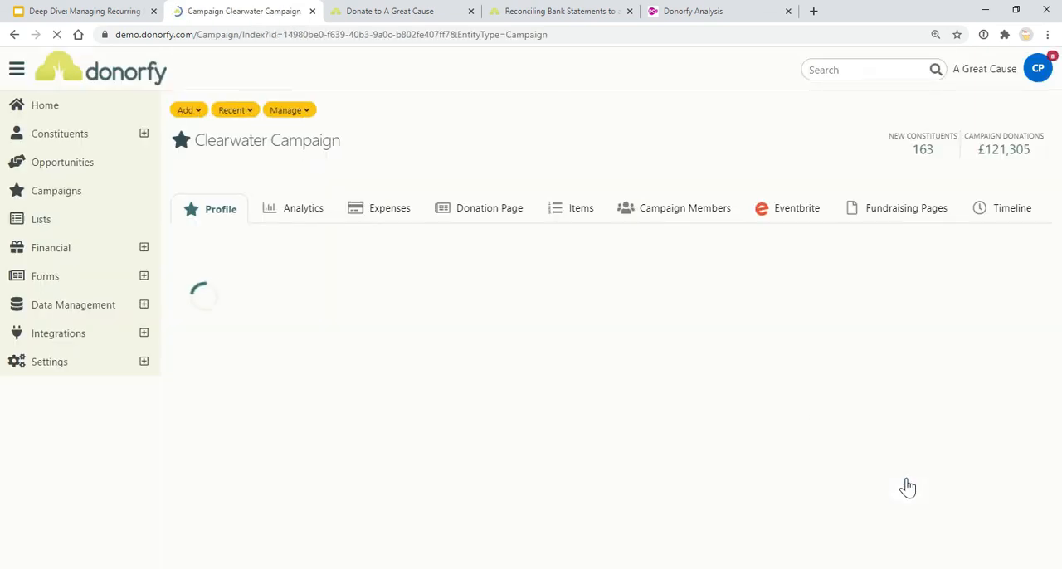
Review the Clearwater Campaign's analytics, including its charts, gift statistics and New RPIs figure
click(292, 217)
scroll(292, 309, down, 2)
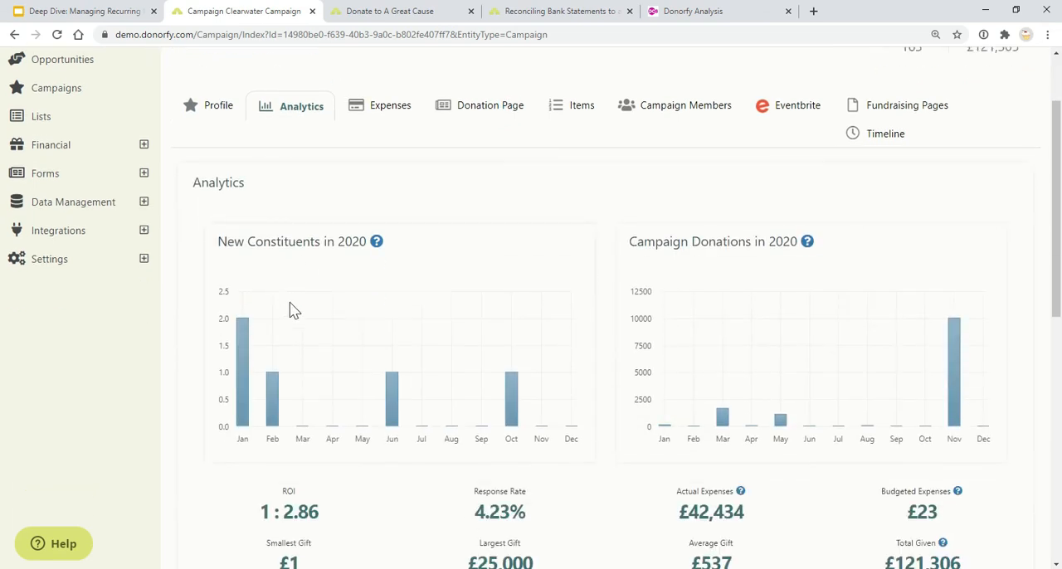
scroll(294, 310, down, 4)
scroll(514, 541, down, 2)
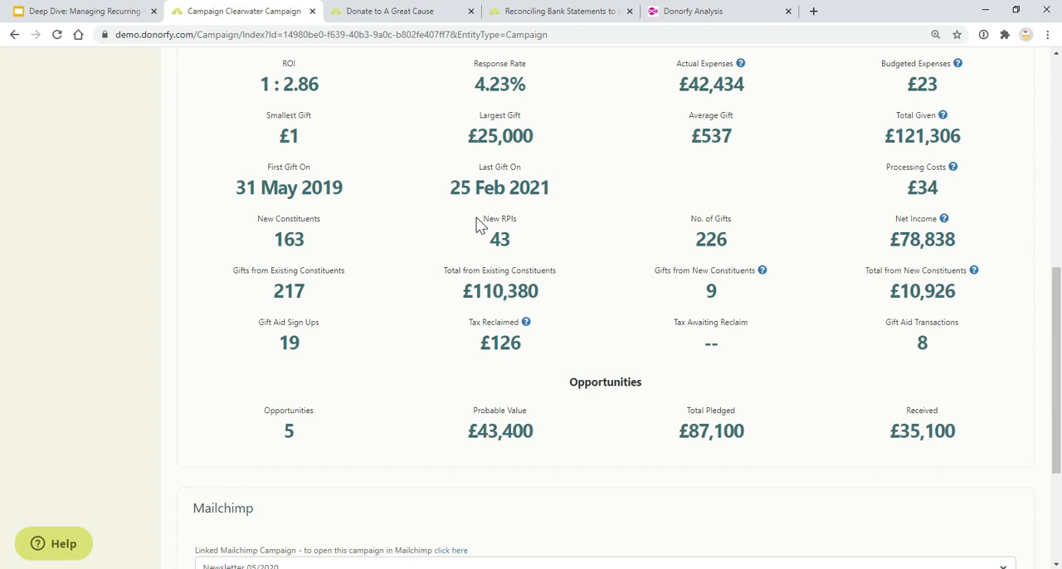
Review the Recurring Payment Instruction entries in the Clearwater Campaign's timeline
scroll(604, 296, up, 6)
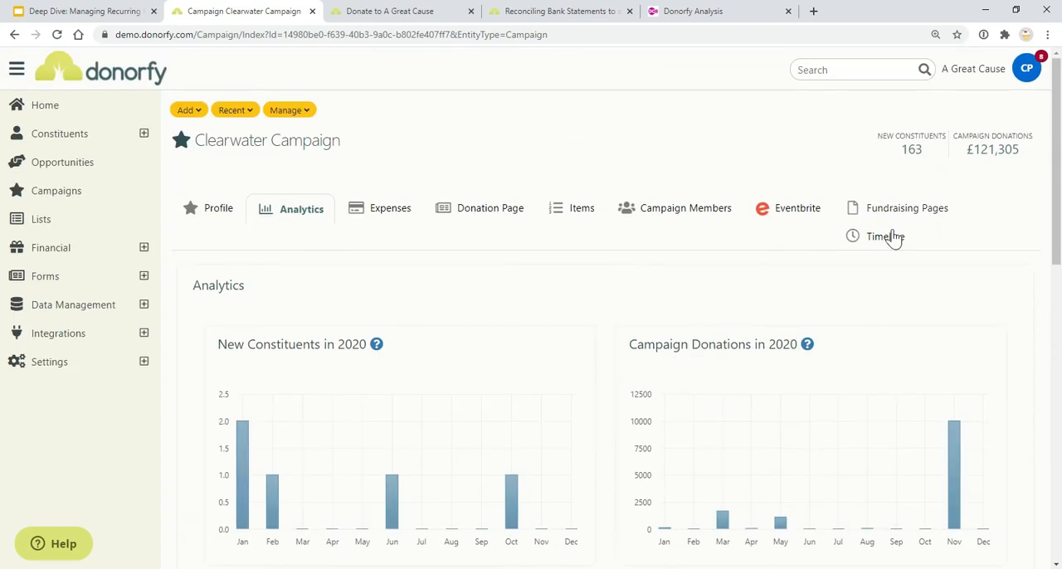
click(892, 240)
click(278, 466)
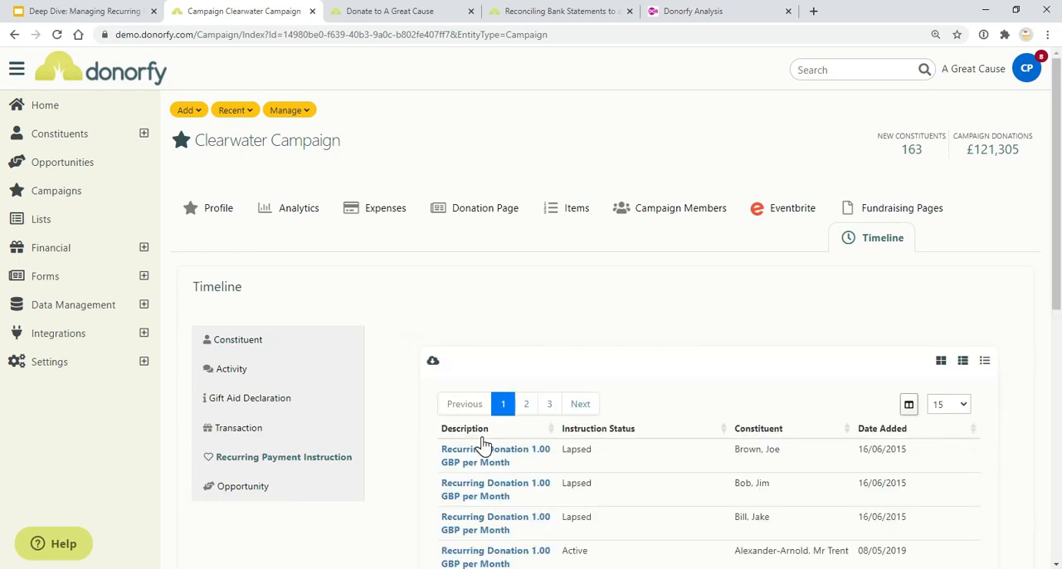
scroll(469, 440, down, 2)
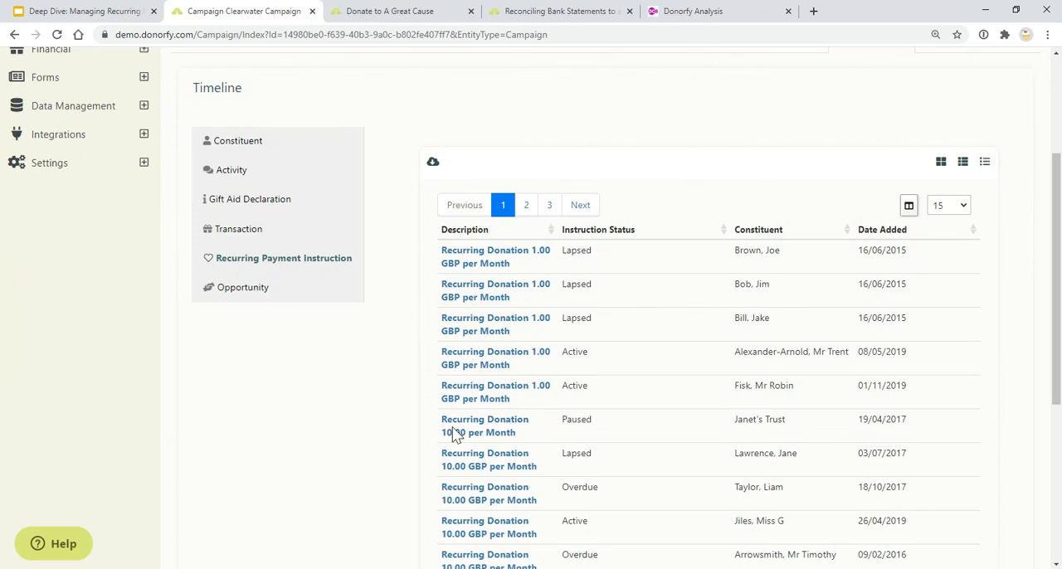
scroll(585, 407, down, 2)
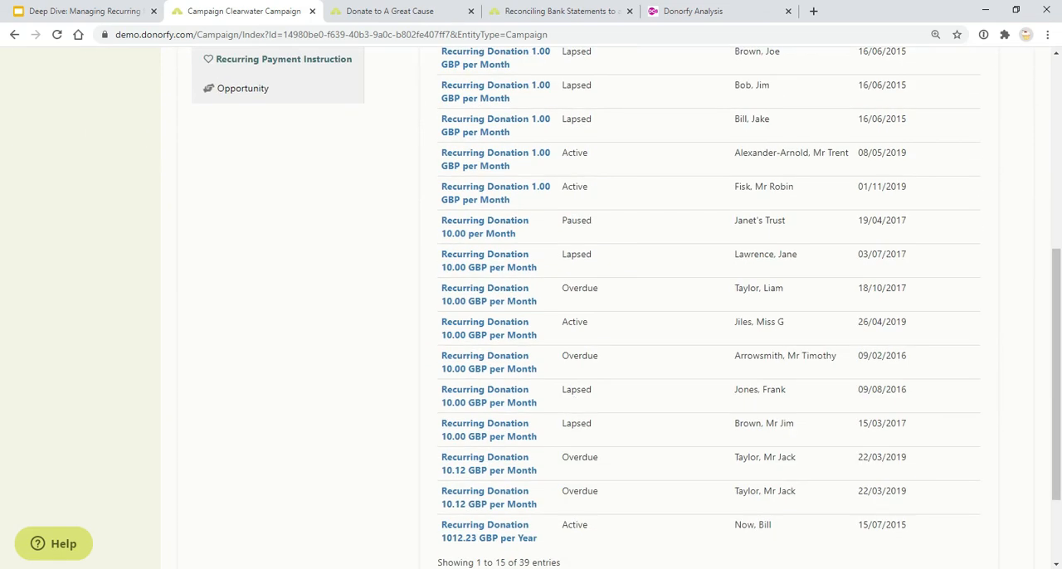
scroll(593, 387, down, 1)
scroll(593, 386, up, 5)
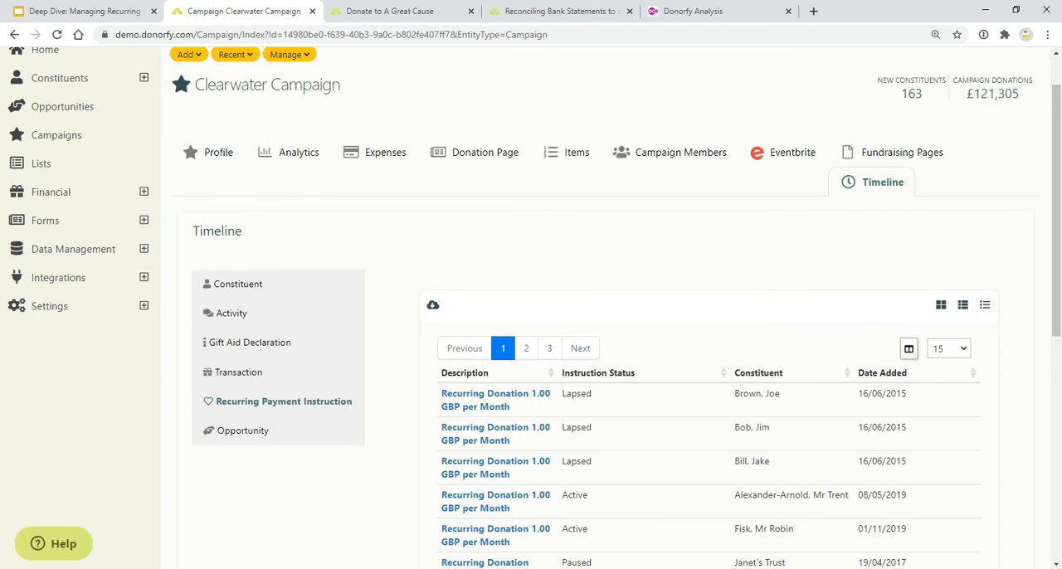
Check the Reporting options slide in the presentation, return to Donorfy and open the Home dashboard
click(91, 10)
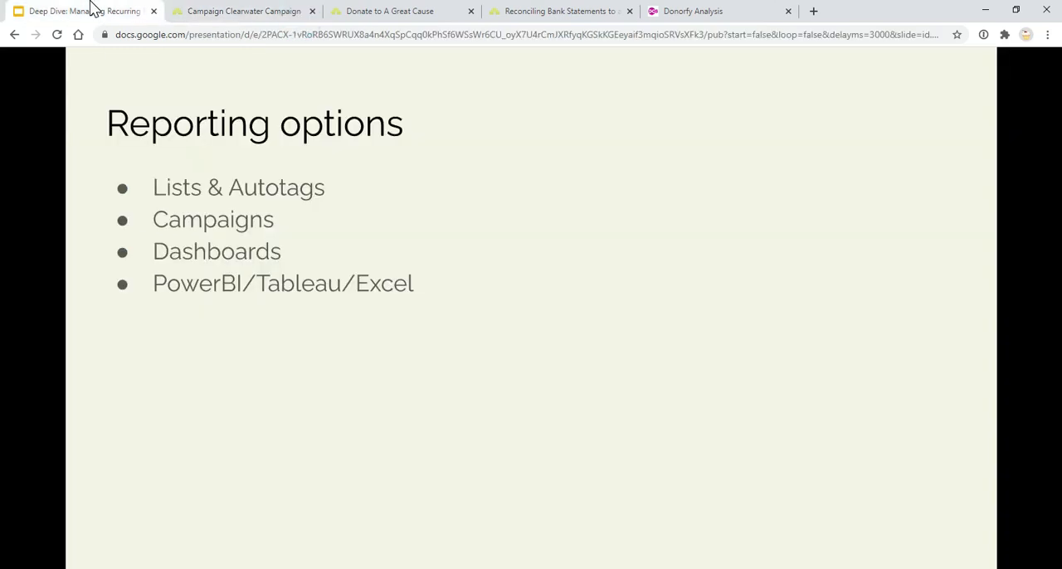
click(220, 13)
scroll(83, 98, up, 2)
click(78, 102)
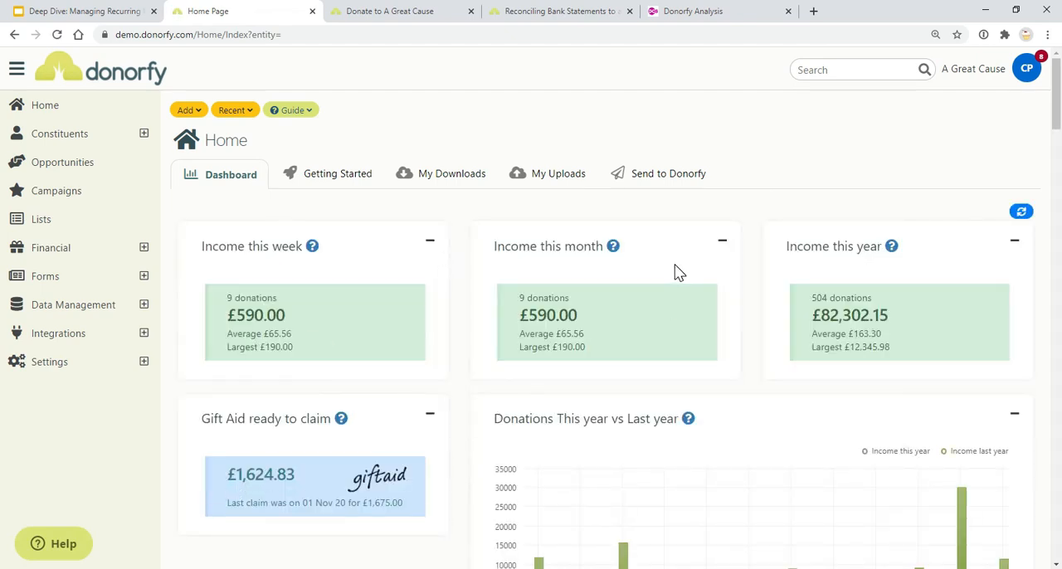
Switch from the presentation to the Donorfy Analysis web page and view the Power BI report's Regular Giving page in full screen
click(15, 7)
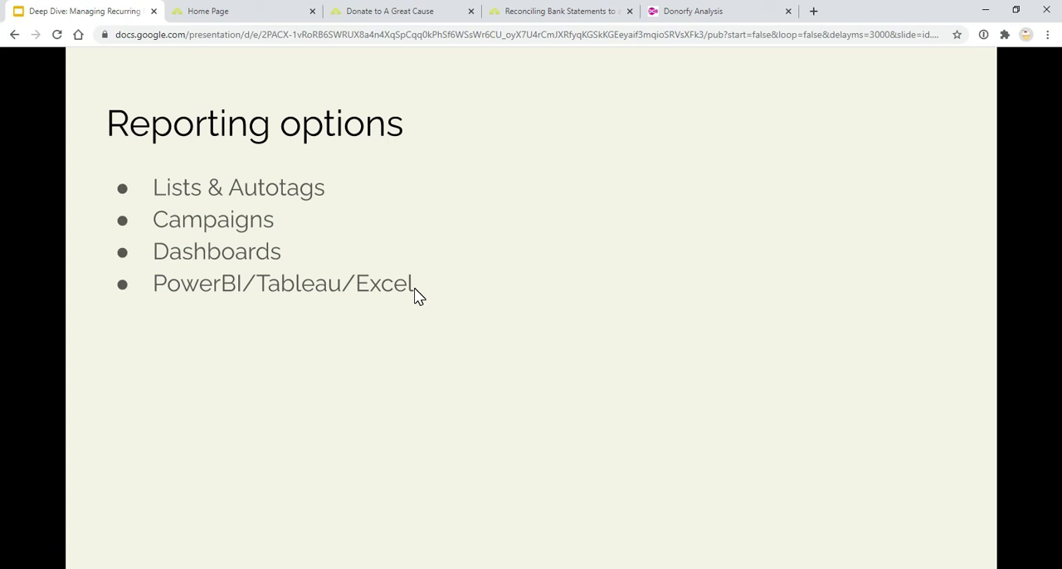
click(705, 17)
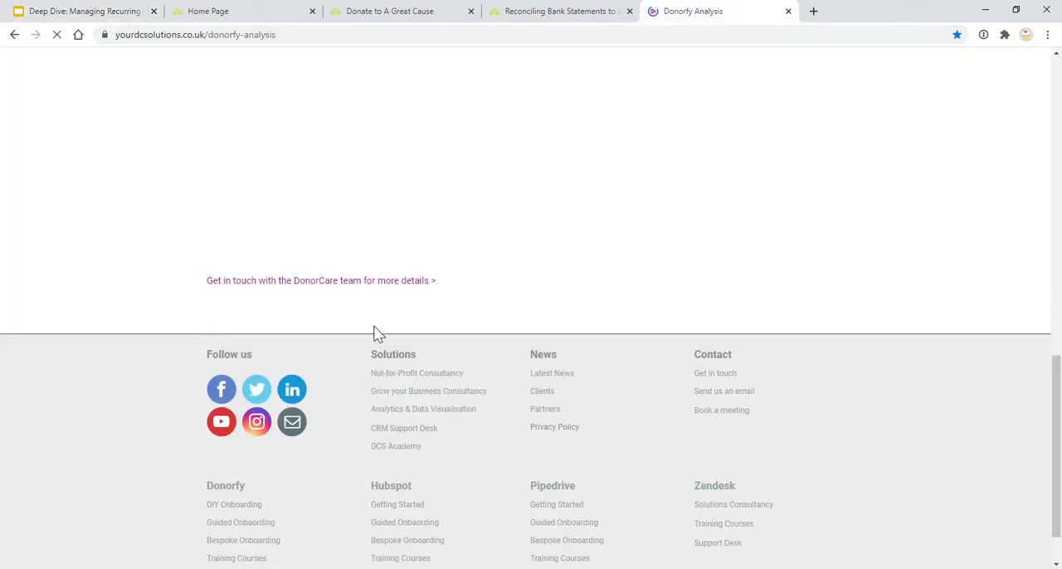
scroll(373, 334, up, 2)
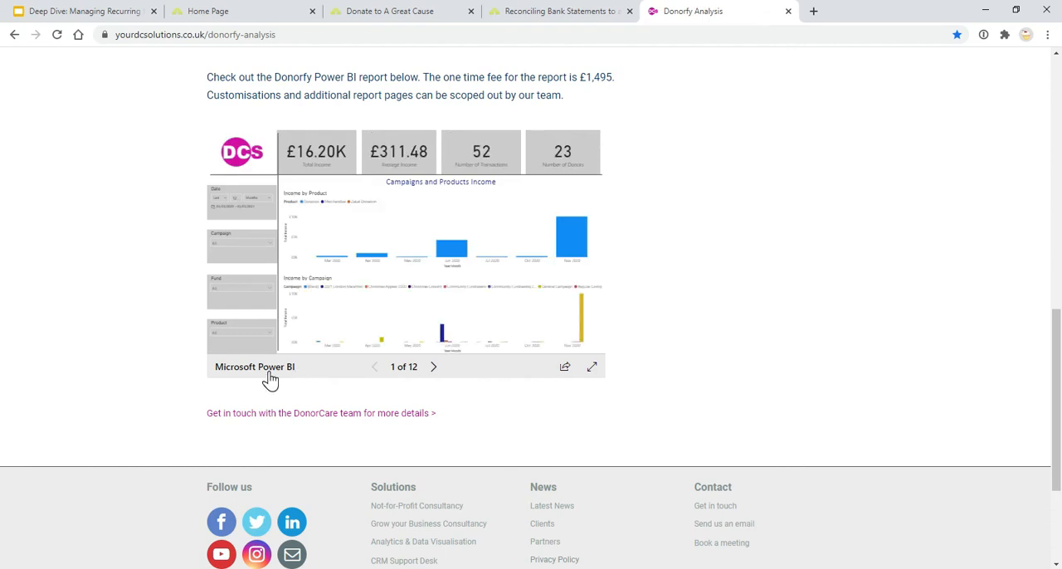
click(592, 366)
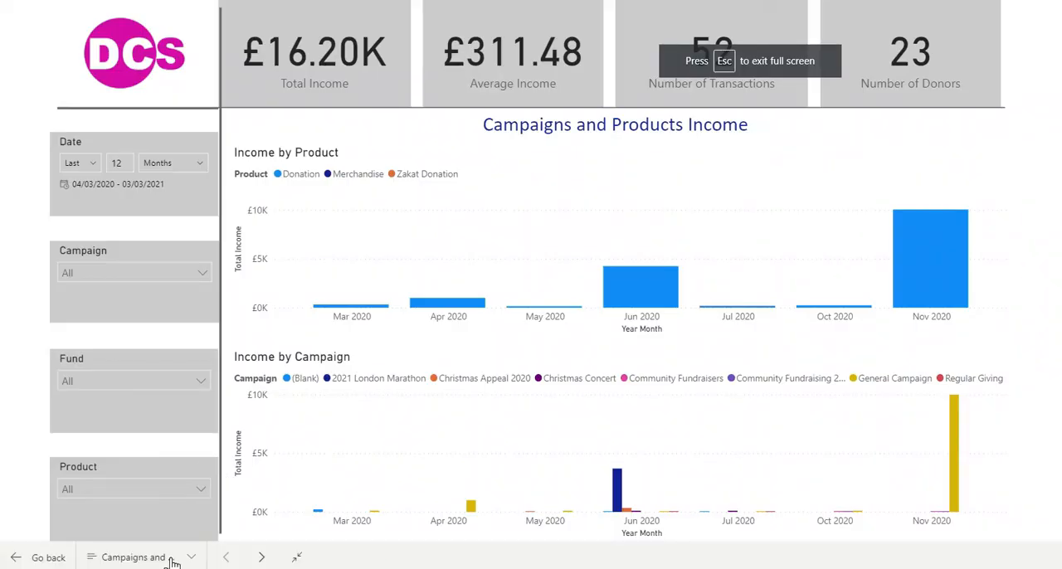
click(172, 557)
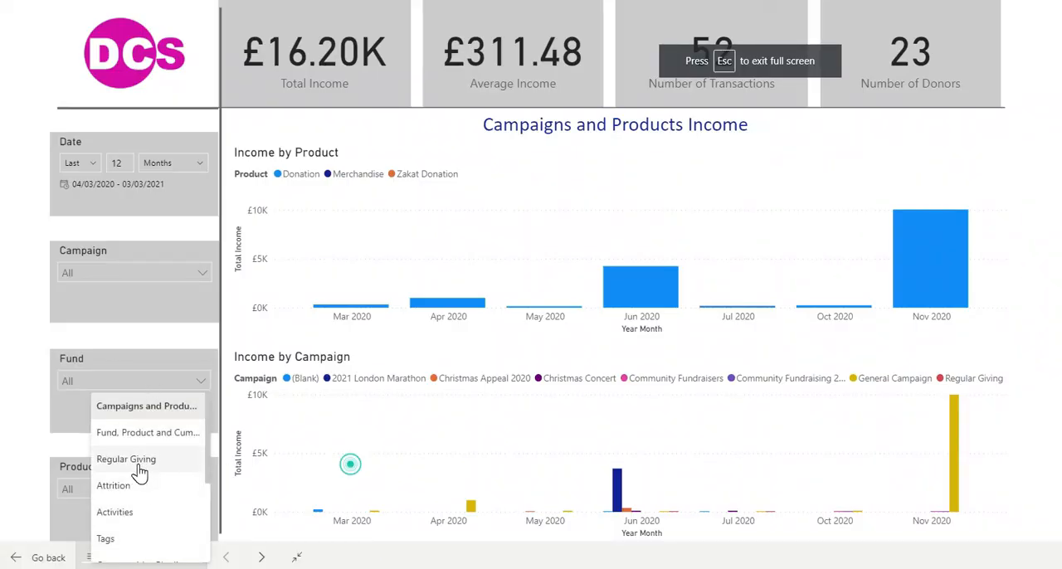
click(138, 465)
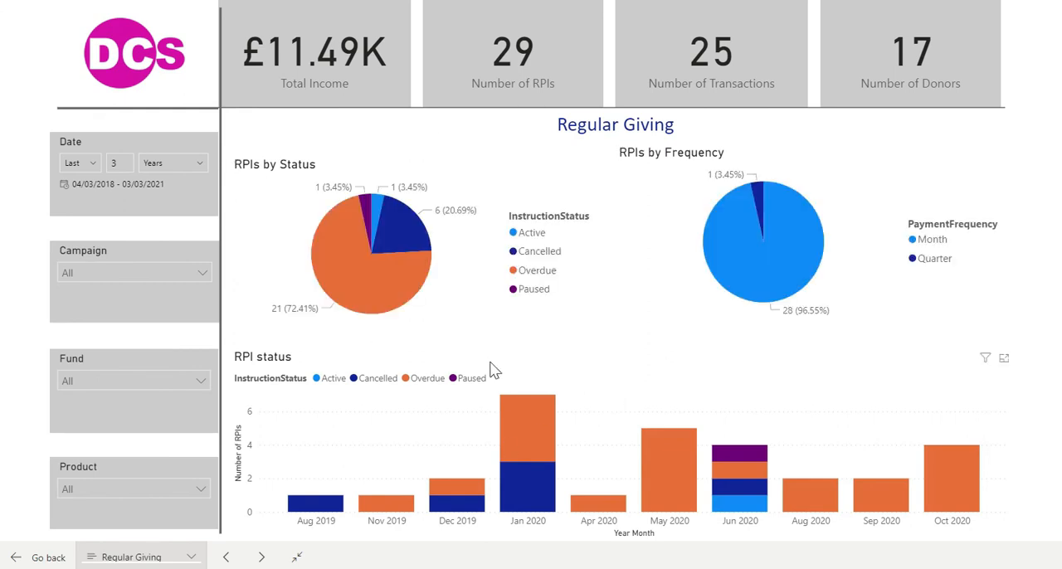
Filter the Regular Giving report by the General fund, exit full screen and return to the Reporting options slide
click(198, 380)
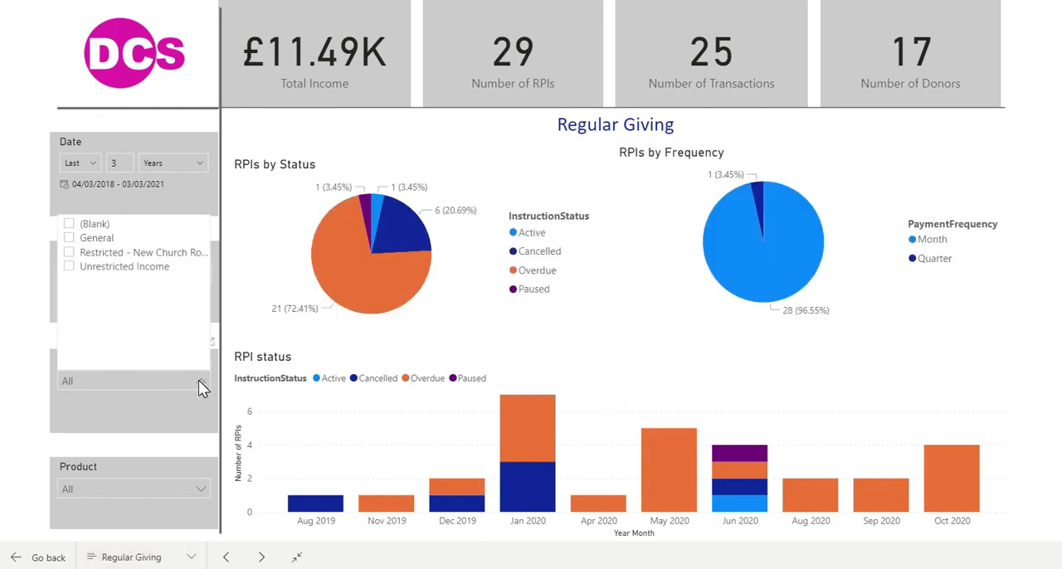
click(69, 238)
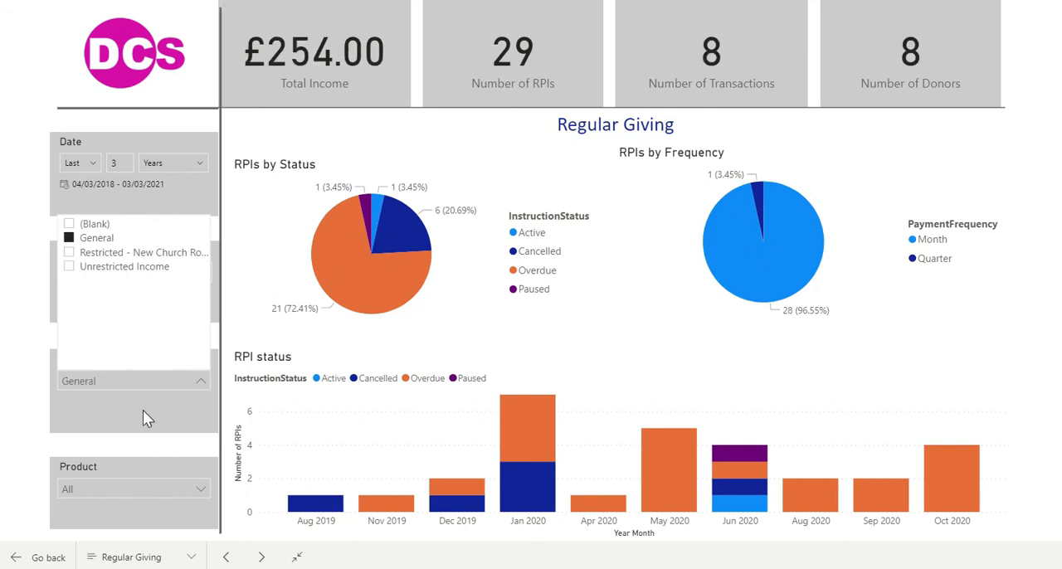
click(116, 423)
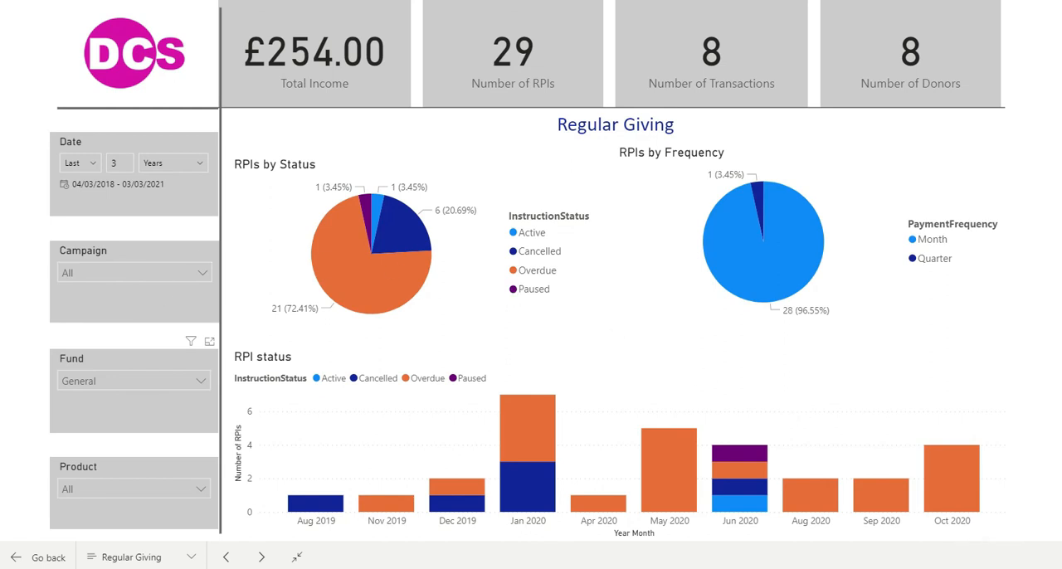
key(Escape)
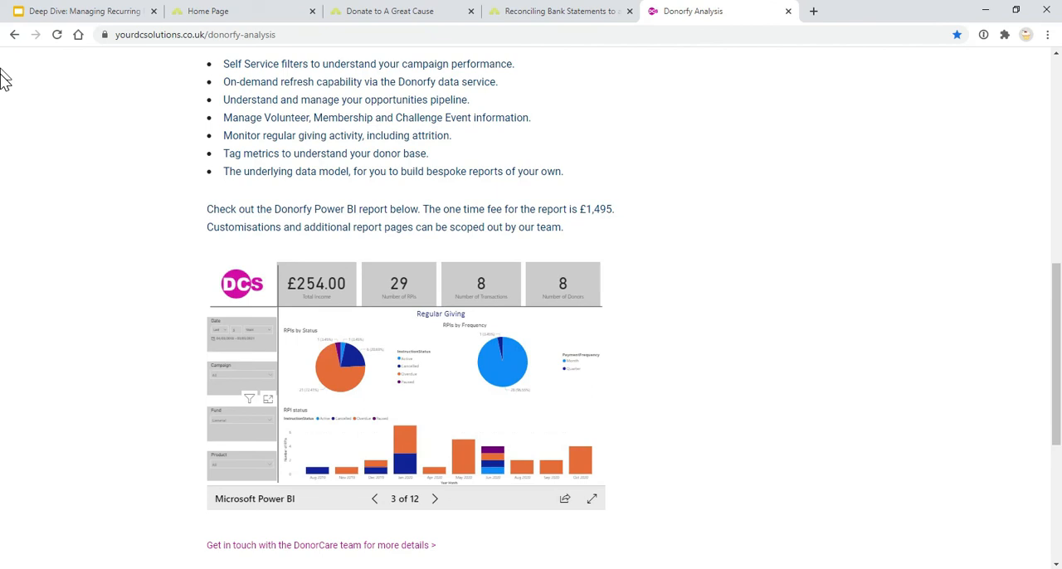
click(79, 11)
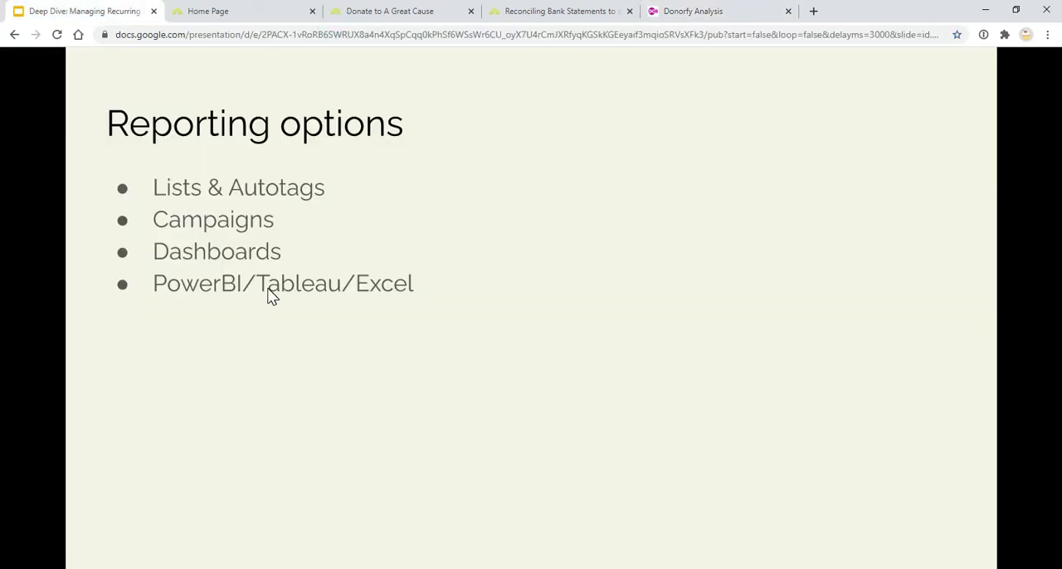